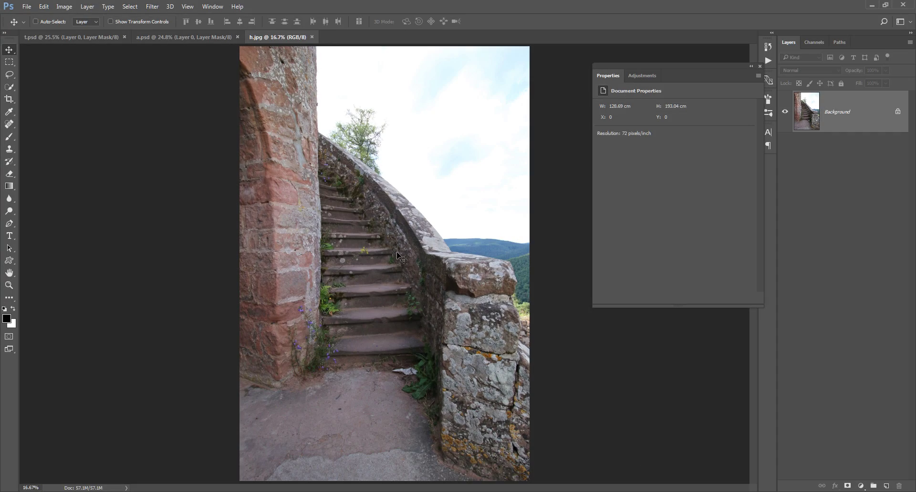
Step: With the Pen tool, trace a path down the tower's edge and along the balustrade curve
click(760, 66)
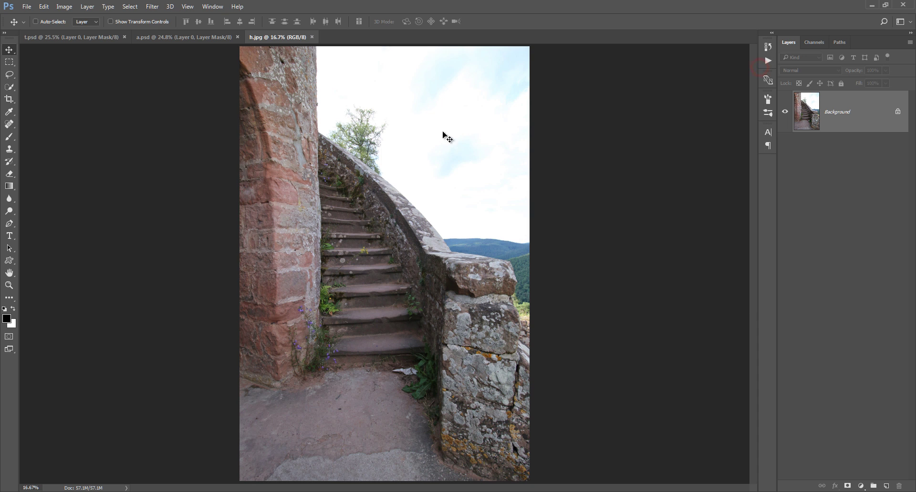
key(p)
alt+scroll(310, 59, up, 3)
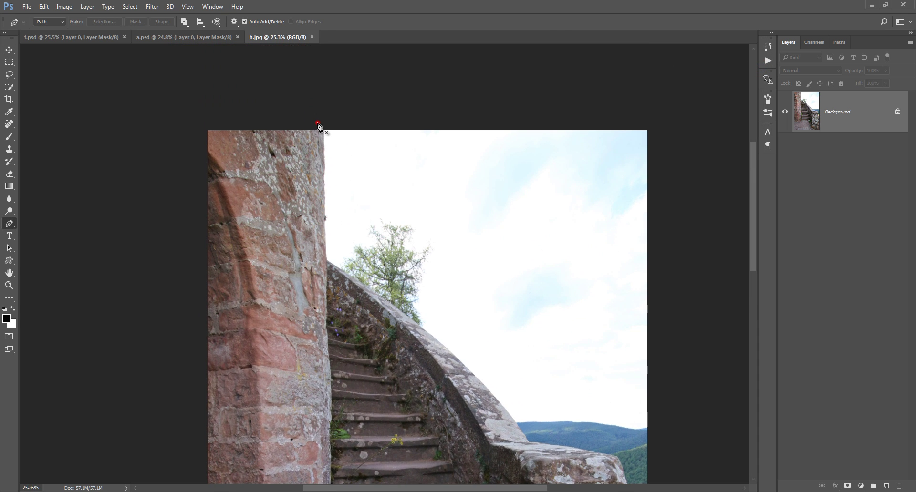
click(318, 123)
click(325, 261)
scroll(330, 266, down, 5)
scroll(401, 278, right, 5)
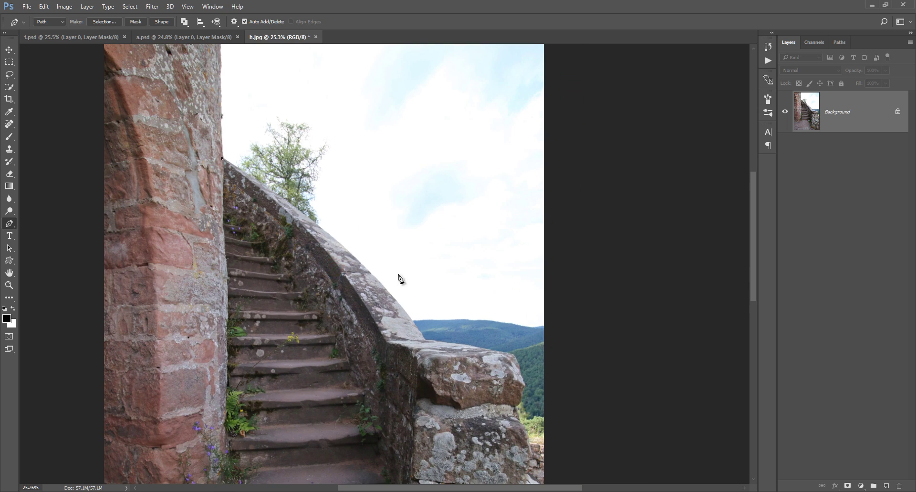
drag(408, 327, 427, 344)
alt+click(385, 290)
alt+scroll(388, 298, up, 4)
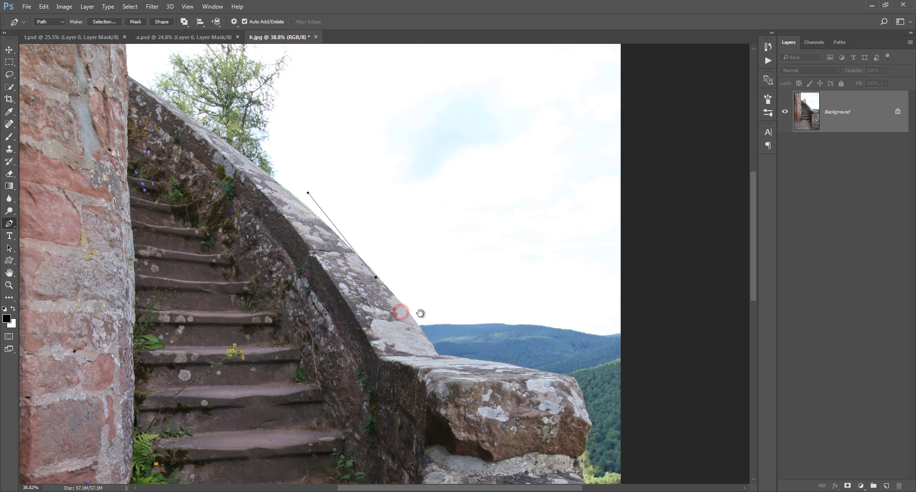
mouse_move(383, 298)
mouse_down()
mouse_move(392, 327)
mouse_move(308, 252)
mouse_up()
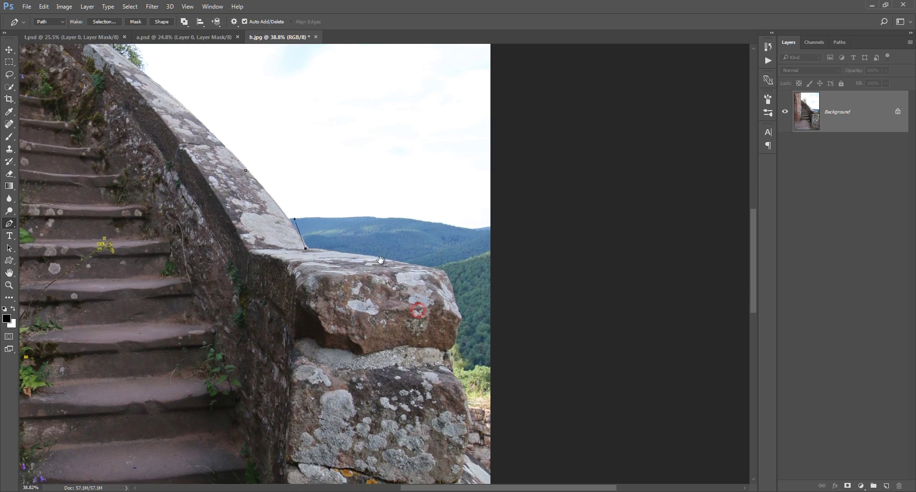
Step: Continue the path over the stone pillar's top and down the wall's right edge
drag(435, 270, 447, 280)
drag(495, 369, 460, 313)
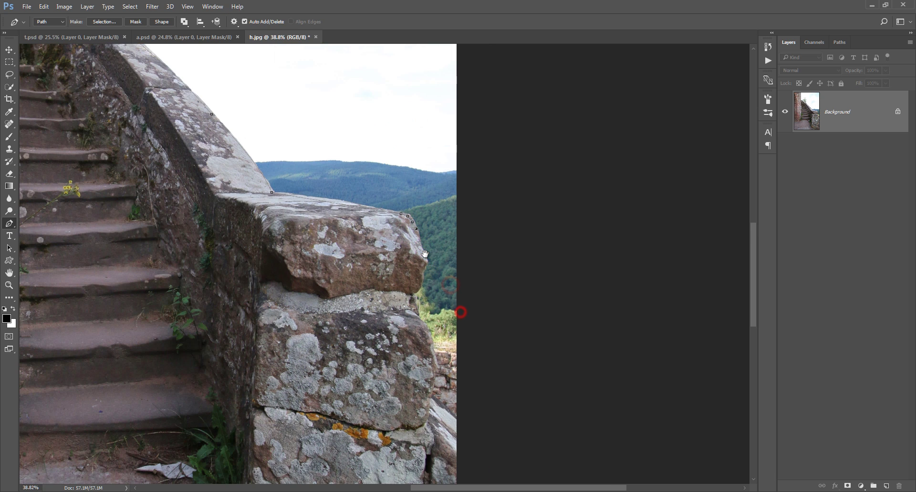
mouse_move(425, 256)
mouse_down()
mouse_move(417, 296)
mouse_move(403, 264)
mouse_up()
click(413, 283)
drag(417, 294, 428, 313)
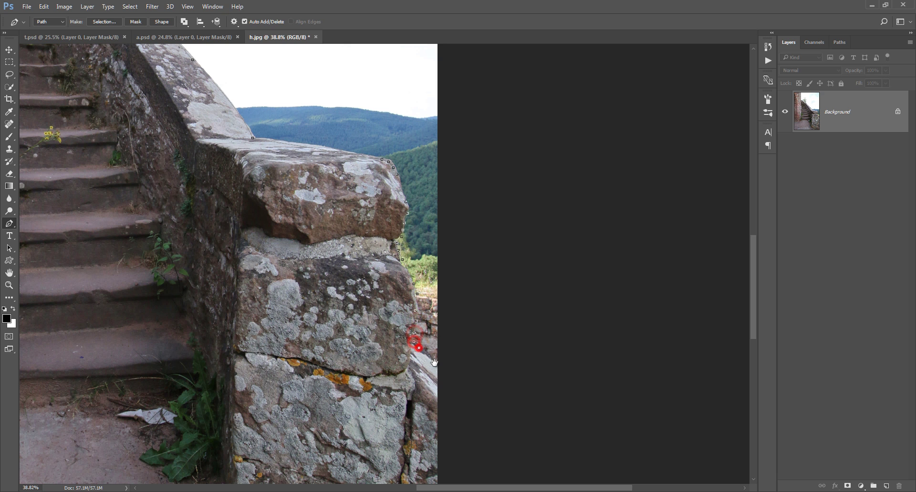
drag(450, 440, 433, 363)
click(426, 292)
Step: Run the path outside the photo's bottom and left edges and close it at the start
alt+scroll(432, 296, down, 2)
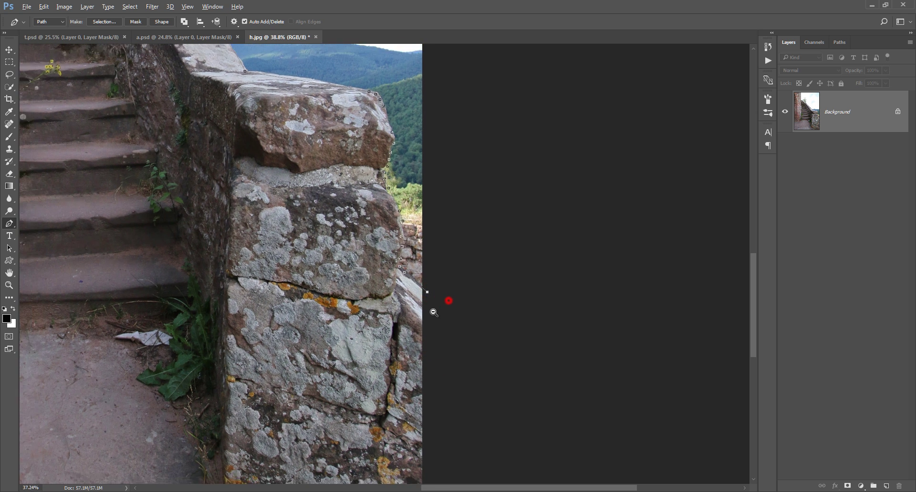
alt+scroll(429, 310, down, 3)
alt+scroll(432, 305, down, 3)
alt+scroll(480, 381, down, 2)
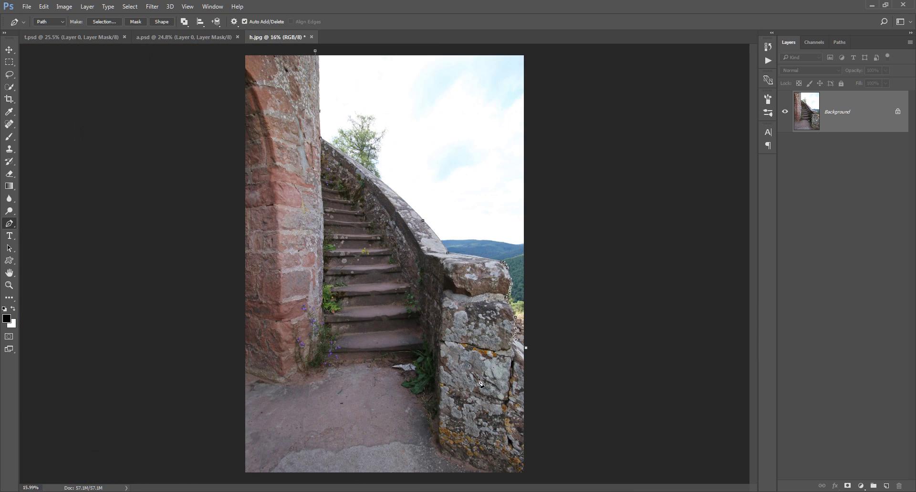
alt+click(571, 355)
click(519, 441)
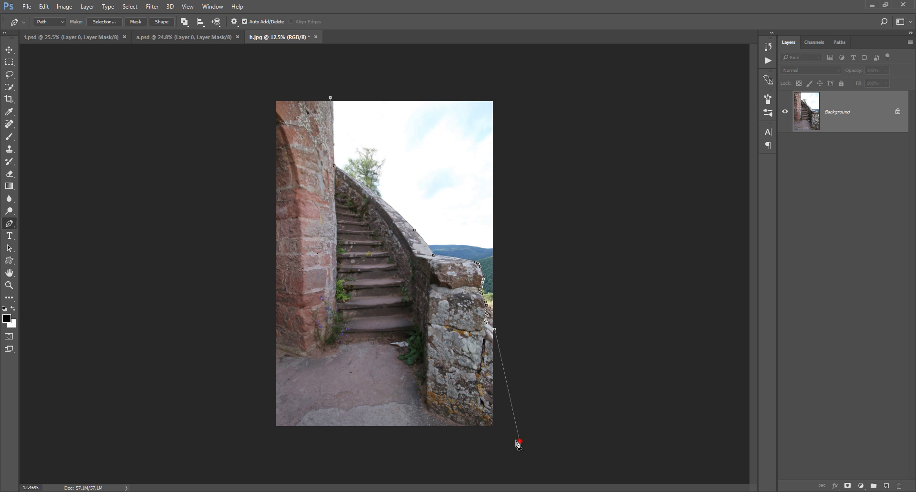
click(237, 446)
click(258, 92)
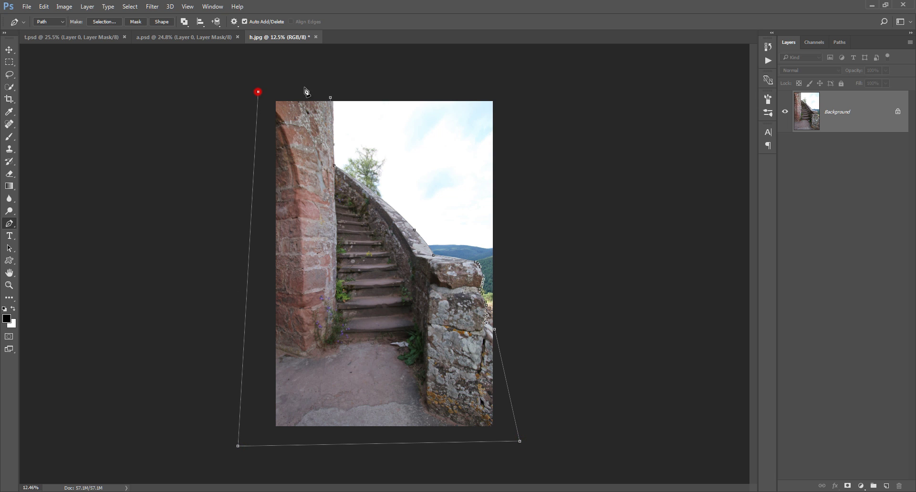
click(330, 97)
Step: Turn the path into a selection and mask the stairway layer so its sky disappears
right_click(299, 197)
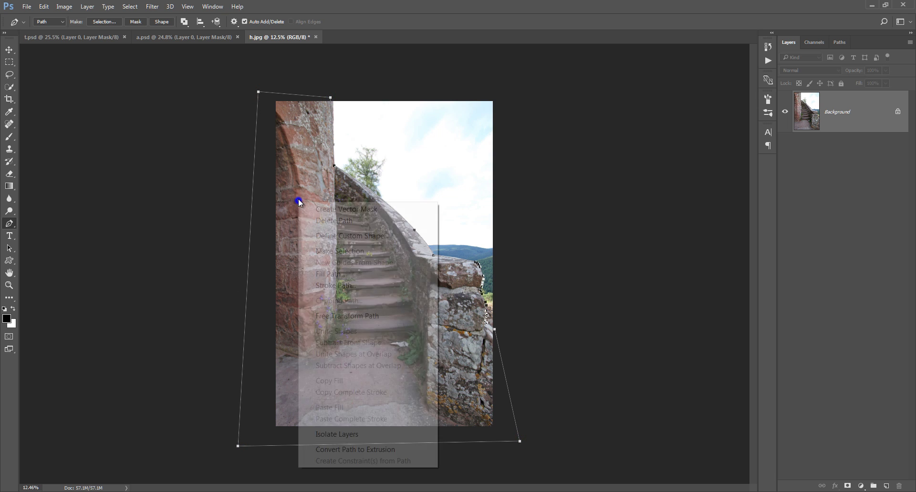
click(348, 251)
click(510, 147)
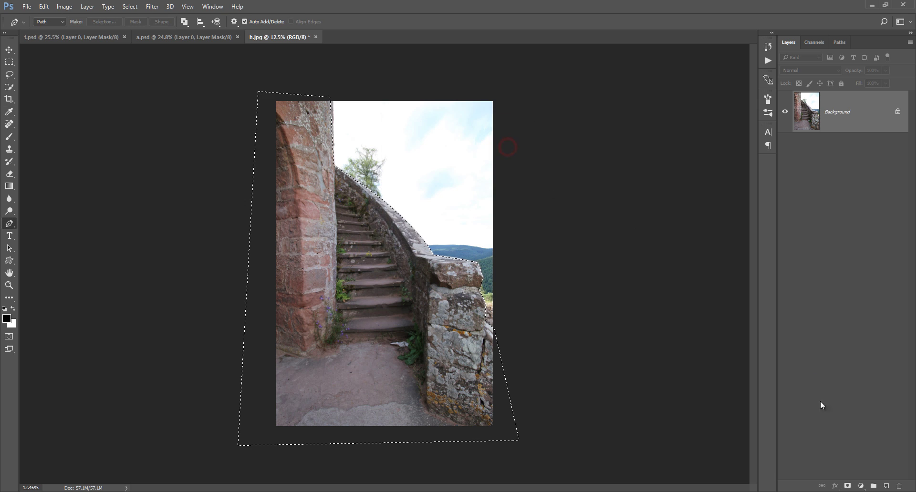
click(848, 483)
key(ctrl+plus)
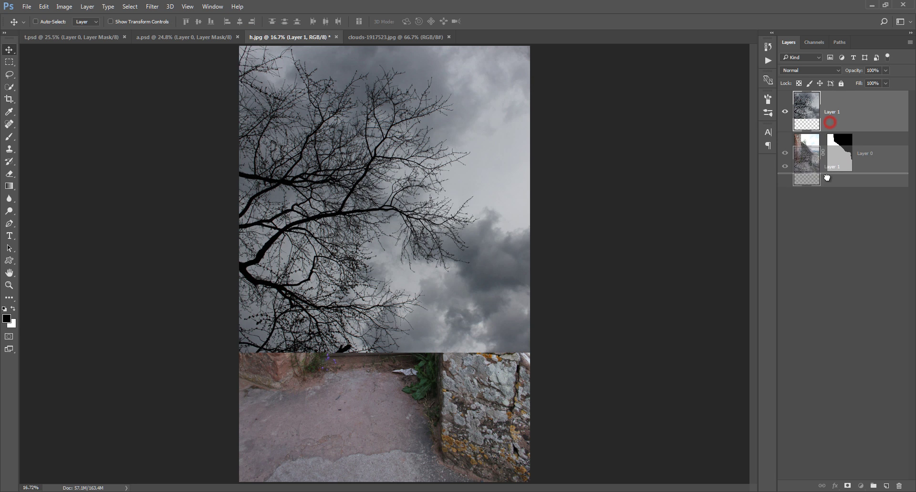
Step: Move the stormy clouds layer beneath the stairway layer and check the composite
drag(832, 125, 832, 174)
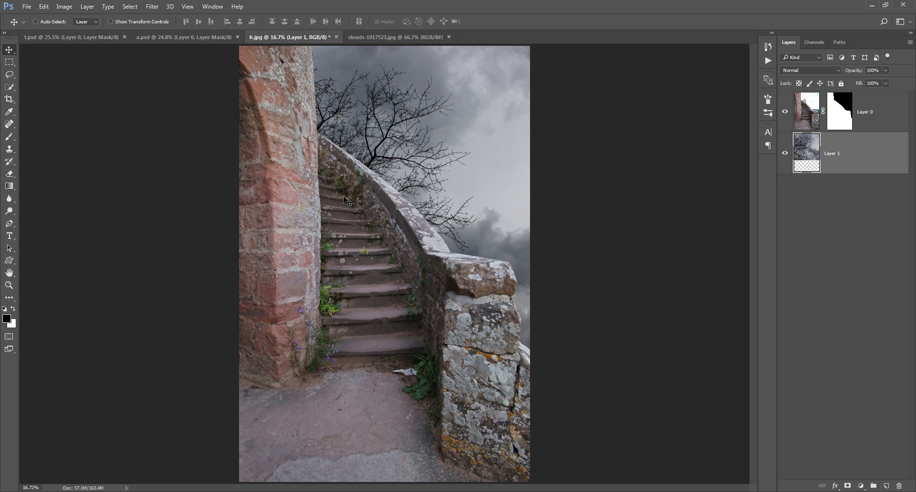
click(786, 112)
click(871, 106)
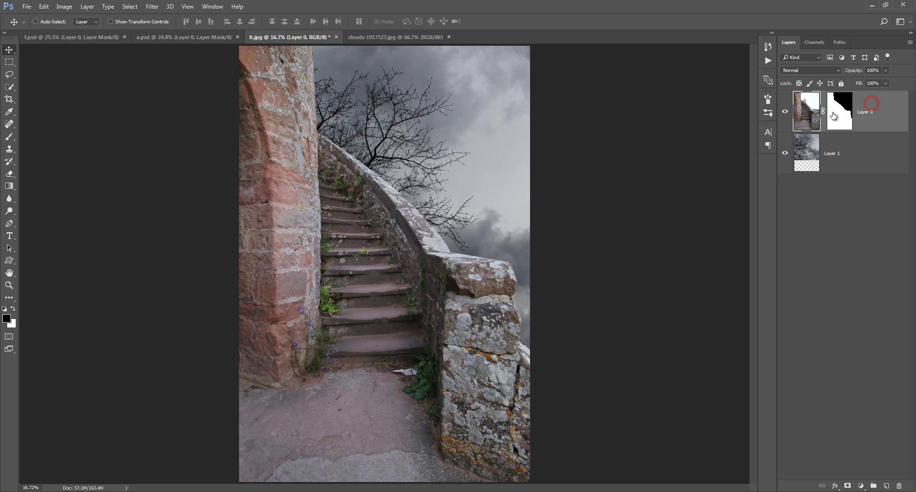
click(862, 486)
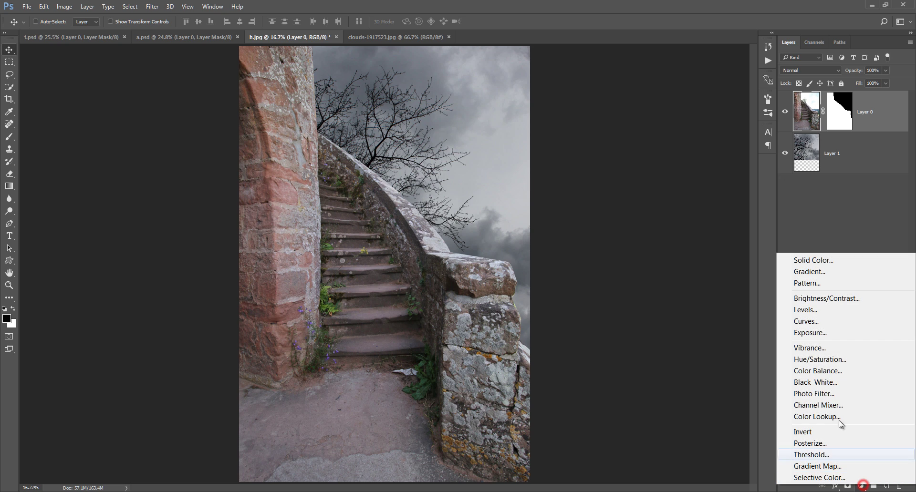
Step: Duplicate the stairway layer and darken it in Camera Raw: Highlights -100, Shadows +100, Exposure -1.40
click(834, 207)
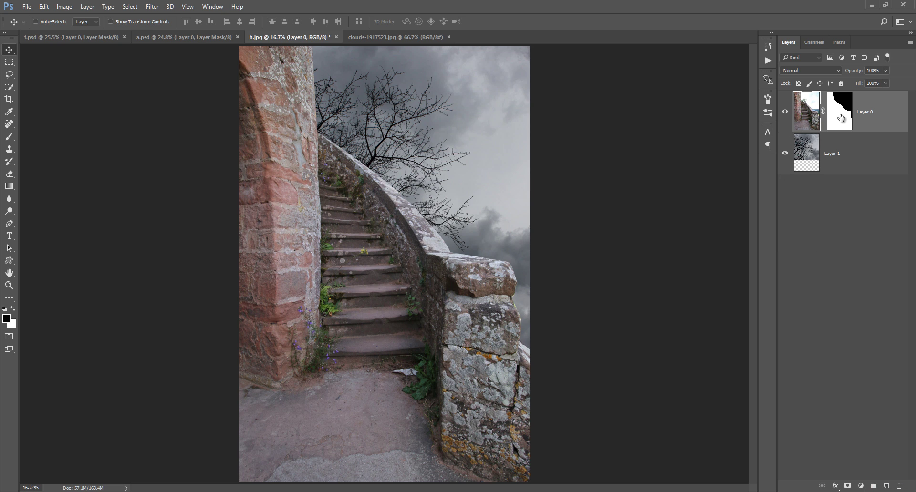
key(ctrl+j)
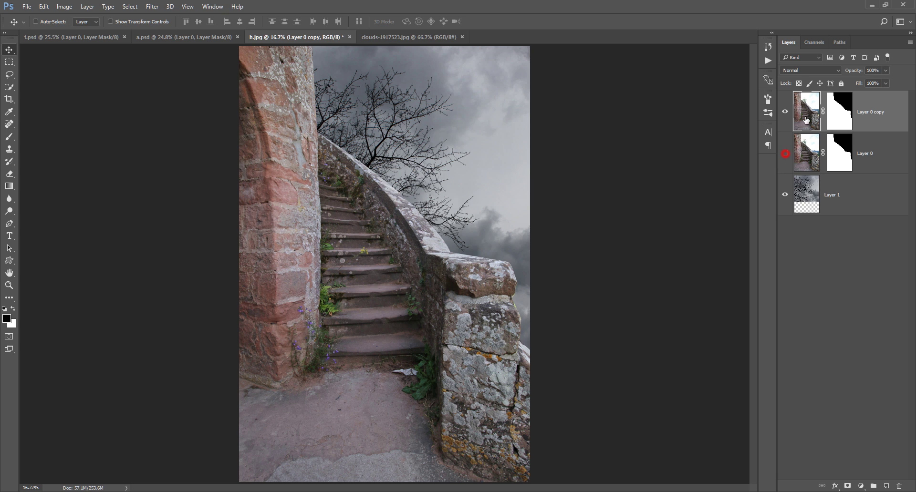
click(152, 6)
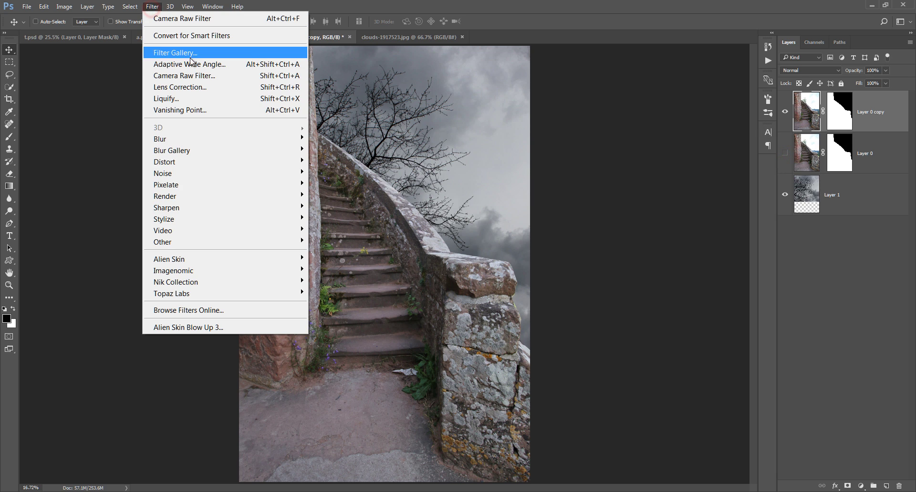
click(188, 70)
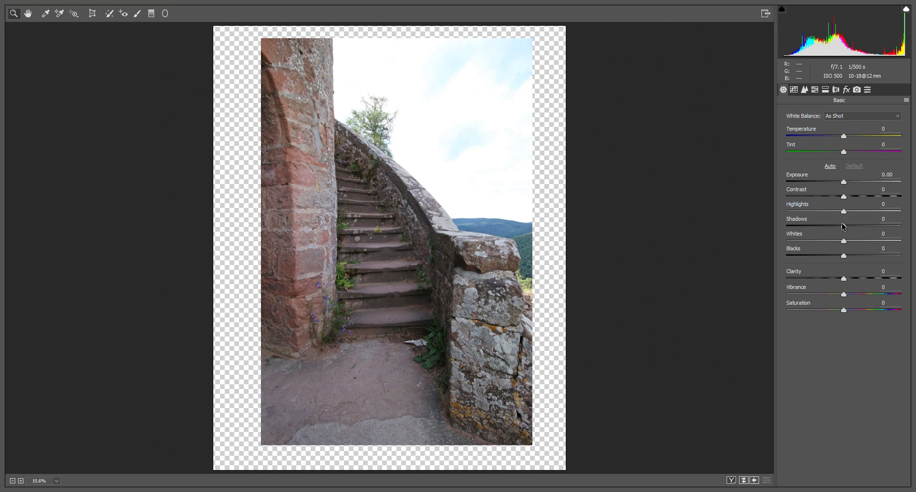
drag(843, 211, 720, 225)
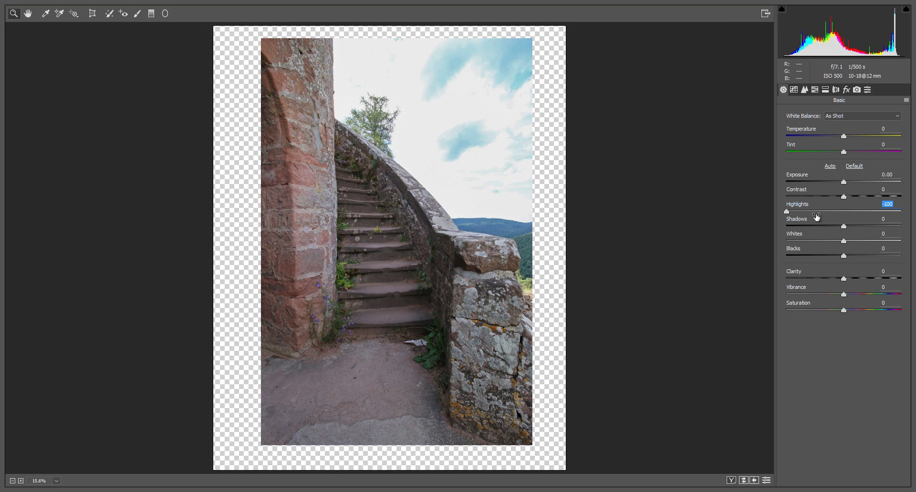
drag(845, 228, 915, 219)
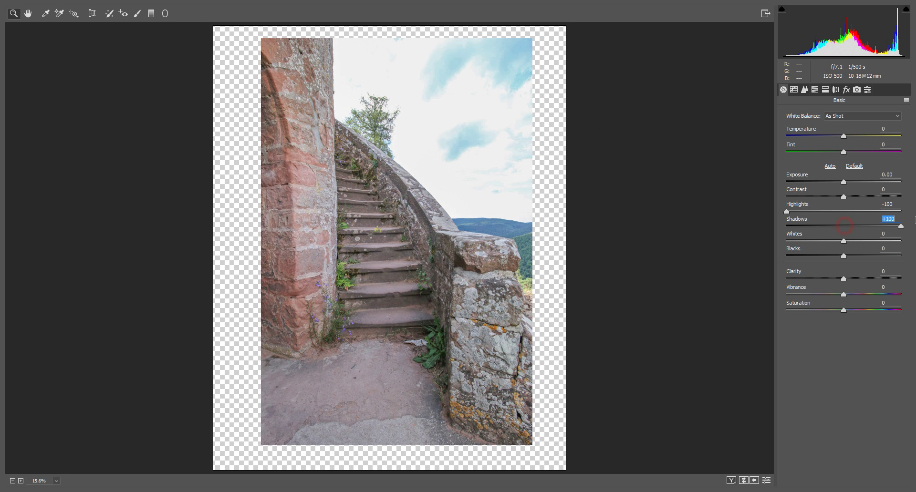
drag(844, 181, 828, 182)
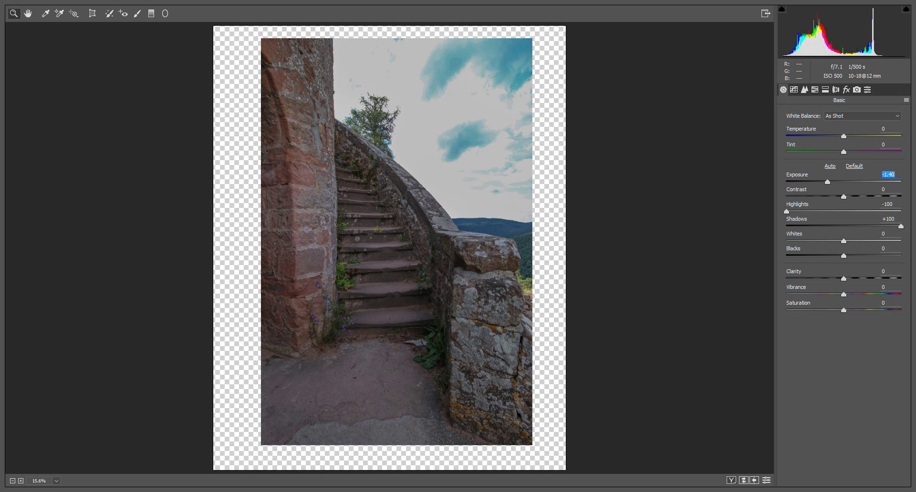
key(Return)
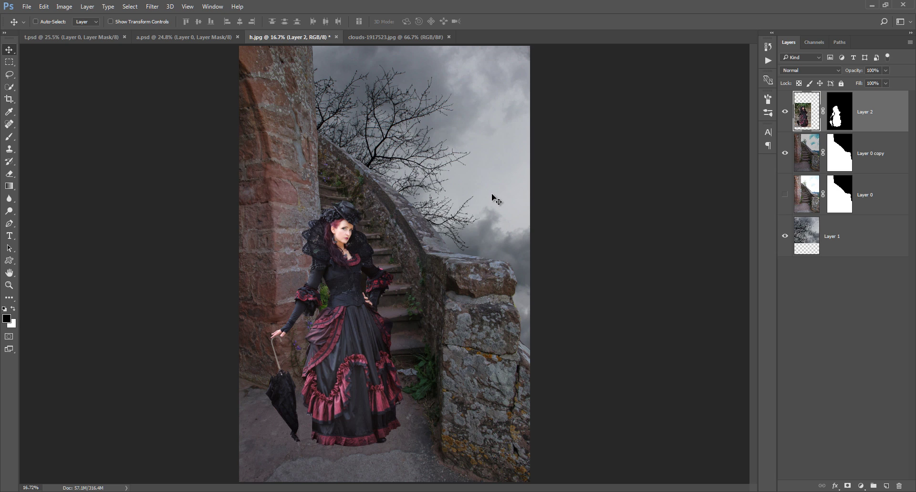
Step: Duplicate the woman's layer, hide the original, and enlarge the copy to about 113.6% on the stairs
key(ctrl)
key(ctrl+j)
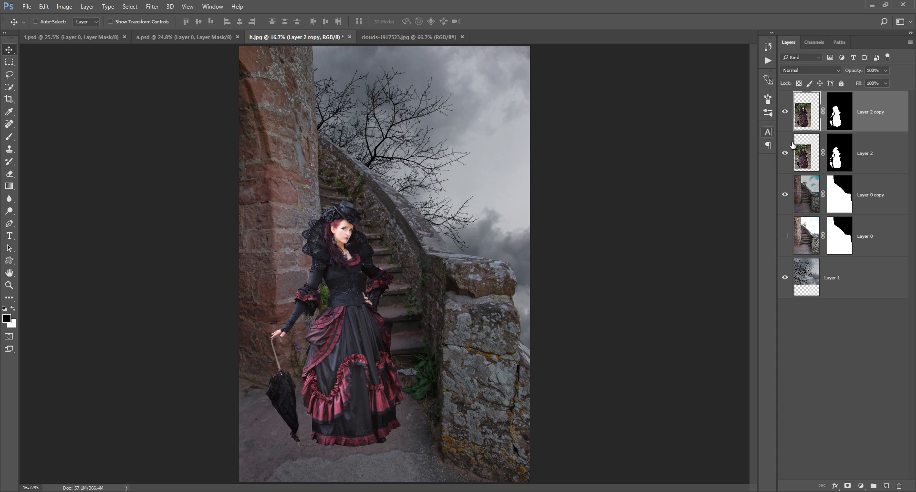
click(785, 153)
key(ctrl+t)
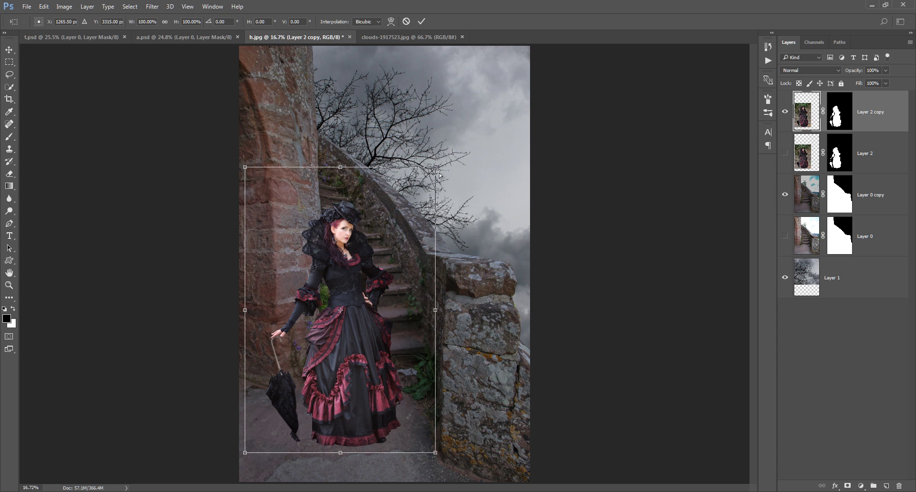
drag(435, 167, 456, 131)
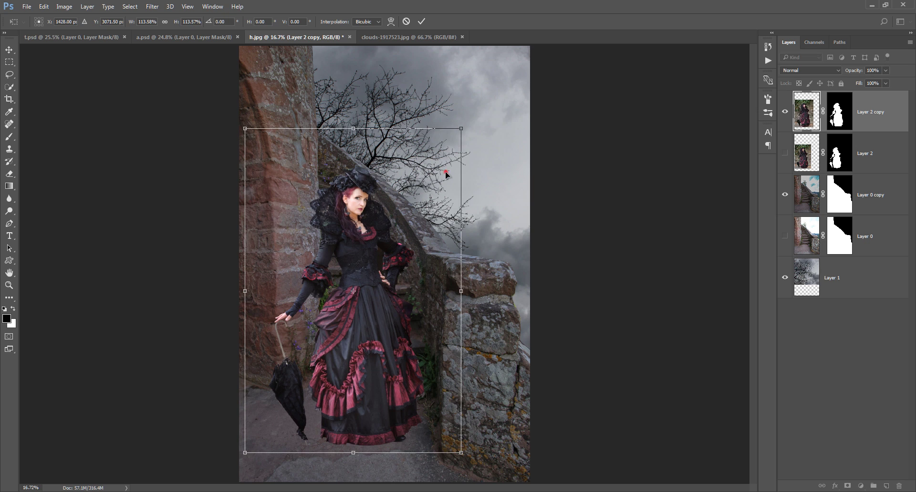
drag(444, 198, 433, 178)
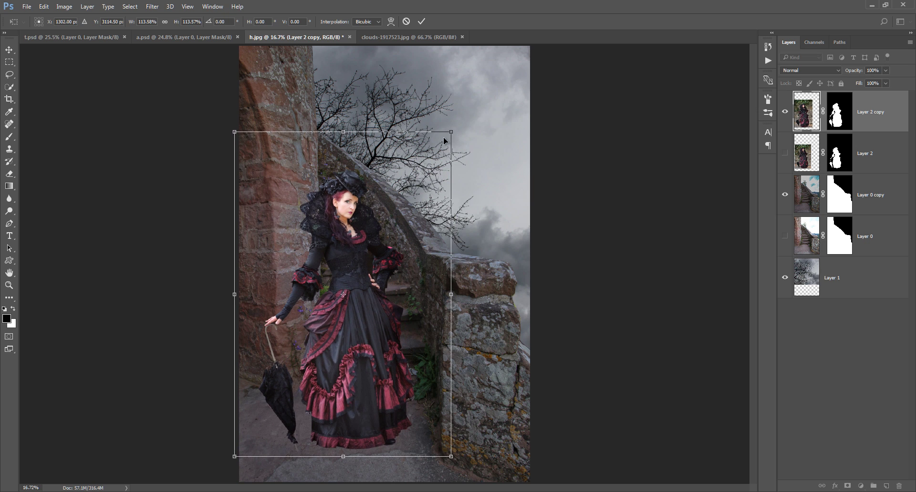
click(422, 21)
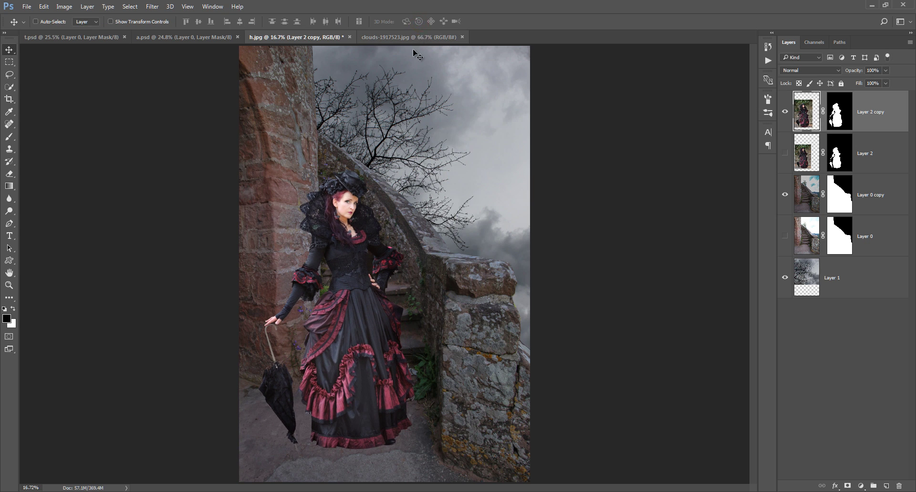
Step: Enlarge the woman very slightly to about 100.5%, undoing an accidental extra copy
key(ctrl)
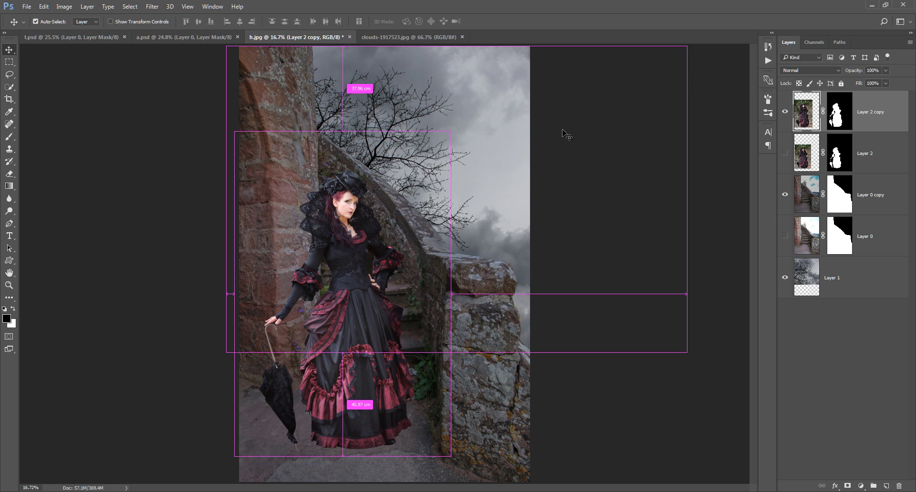
key(ctrl+t)
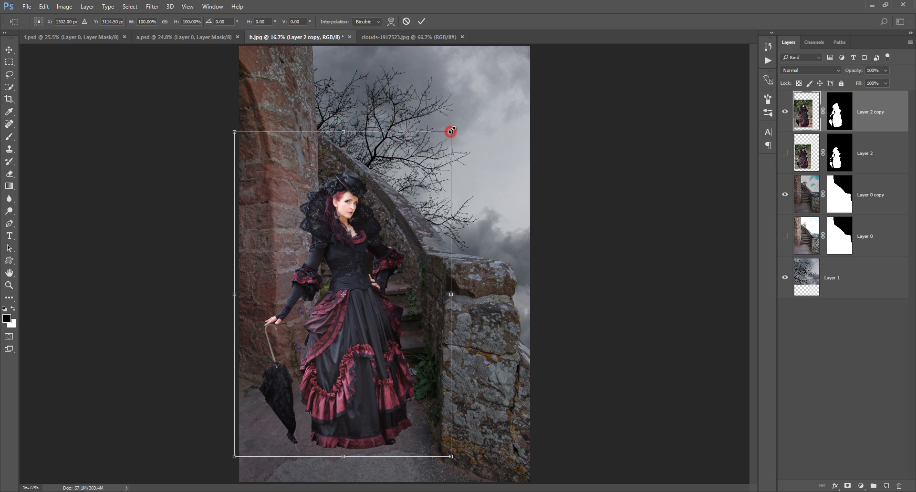
drag(451, 130, 452, 130)
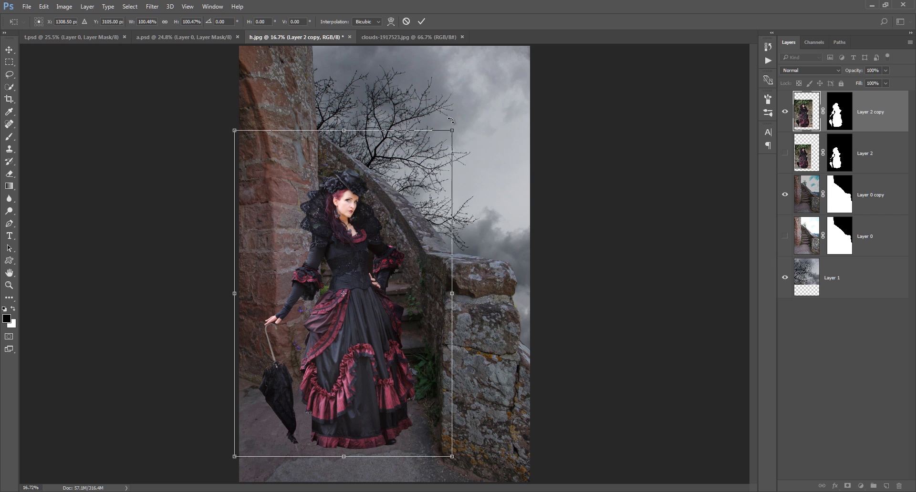
click(422, 21)
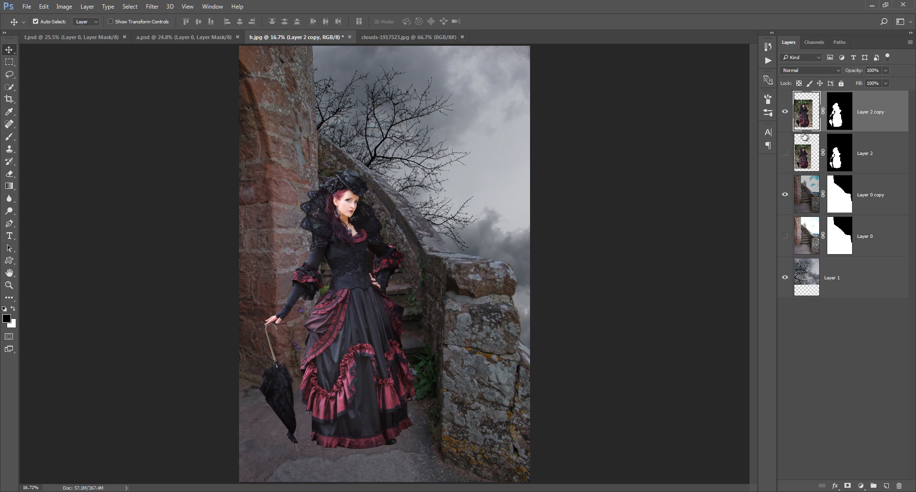
drag(801, 134, 792, 144)
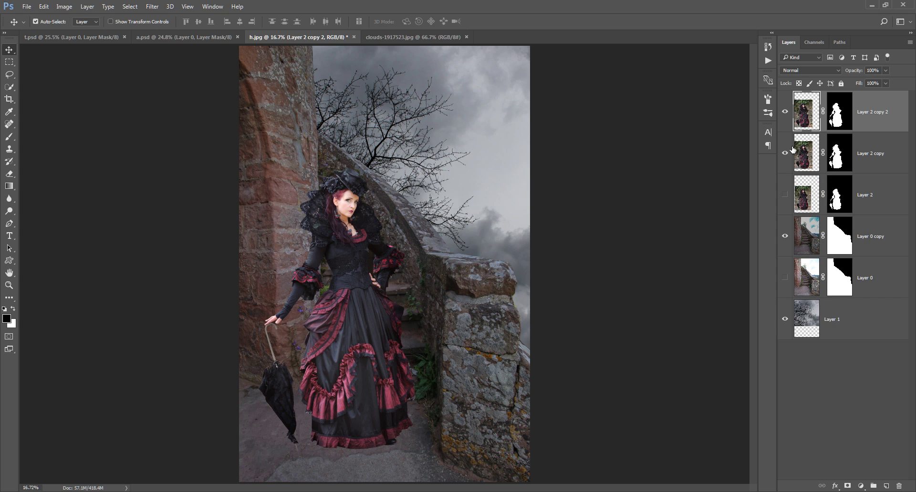
key(ctrl+z)
Step: Apply Camera Raw to the woman's layer: Highlights -100, Shadows +100, Clarity +13
click(152, 6)
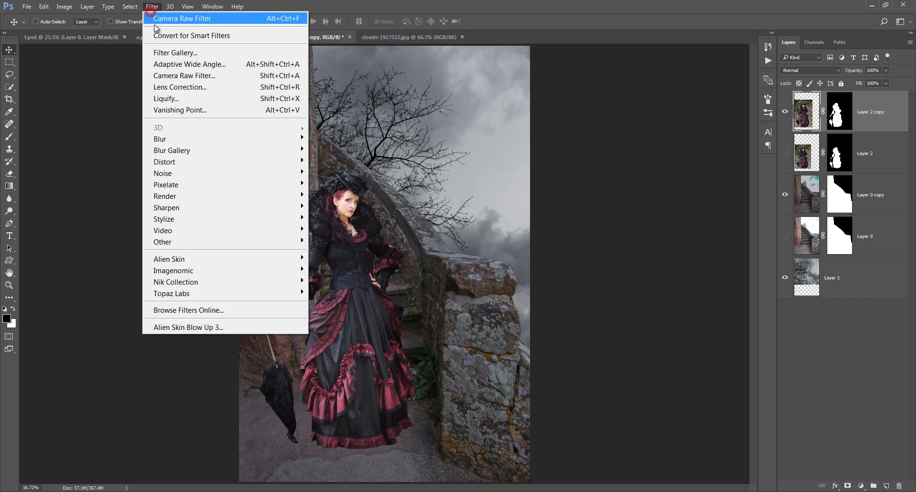
click(172, 76)
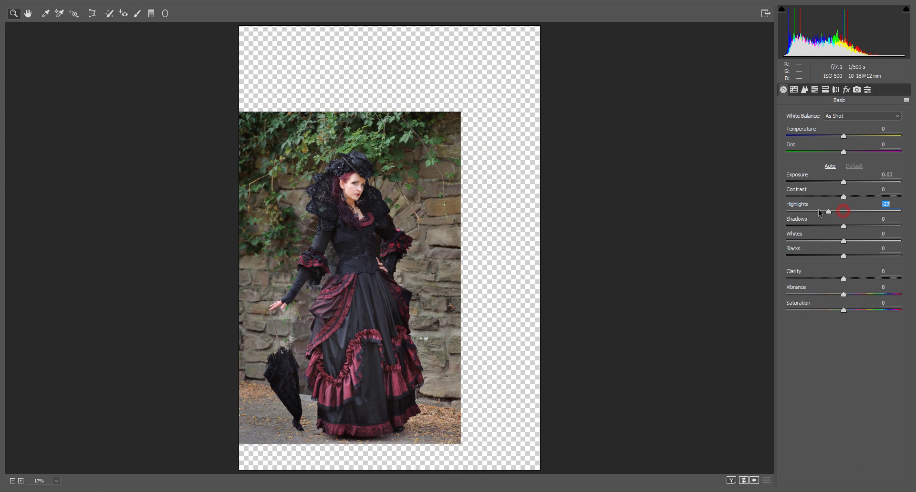
drag(844, 212, 787, 211)
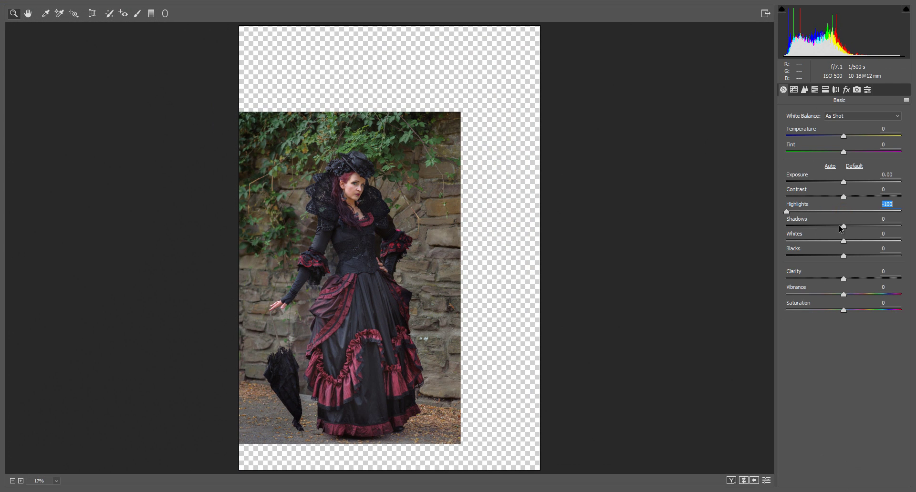
drag(843, 226, 903, 229)
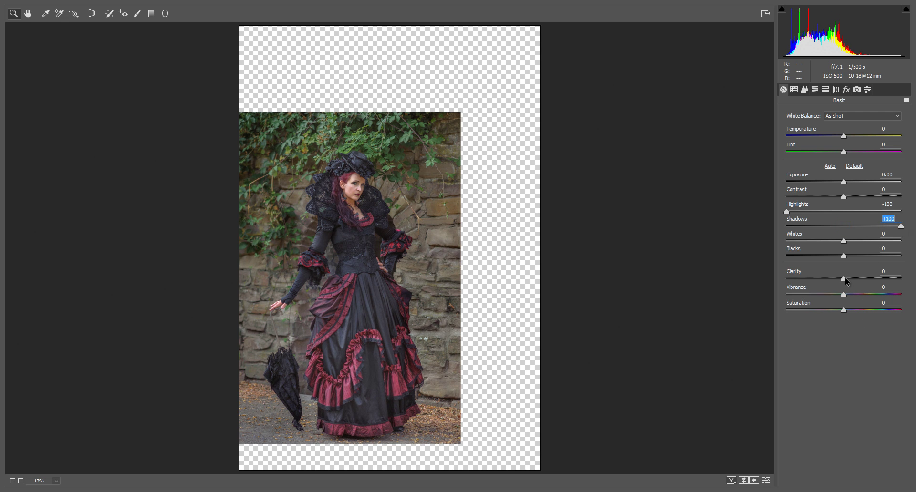
drag(846, 280, 857, 284)
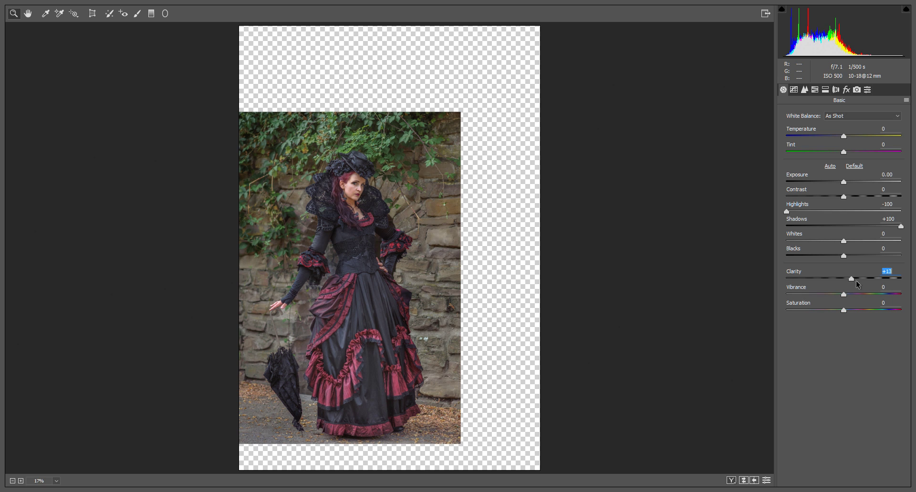
key(Return)
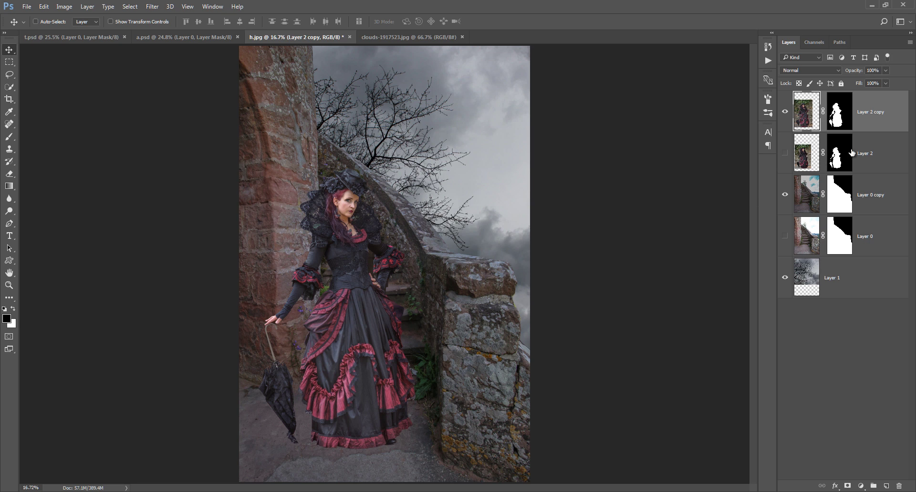
Step: Add a new layer above Layer 2 and set up a 1200 px soft round brush in dark grey #1f1f1f
click(874, 151)
click(887, 486)
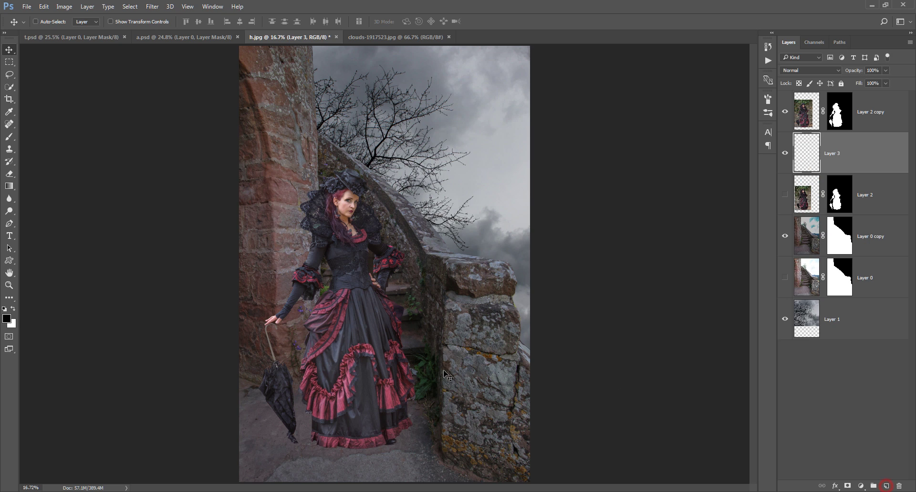
key(b)
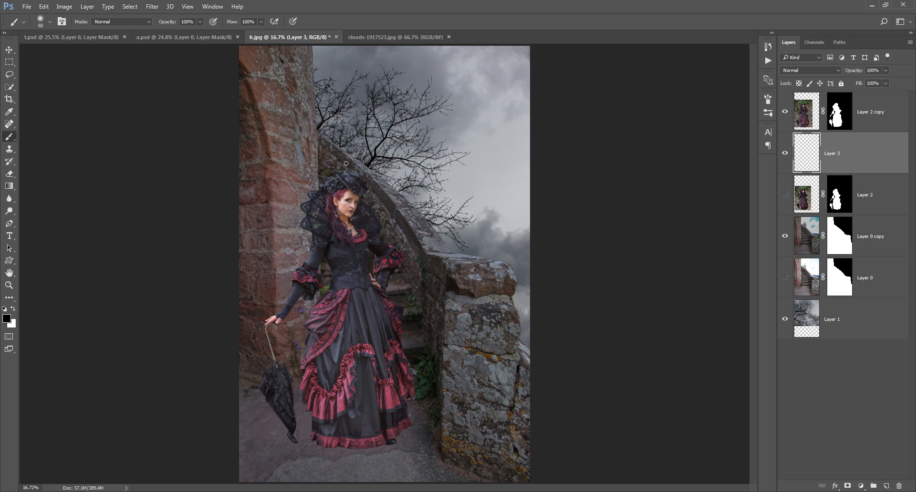
key(bracketright)
key(bracketright)
key(bracketright)
key(bracketright)
key(bracketright)
key(bracketright)
right_click(367, 167)
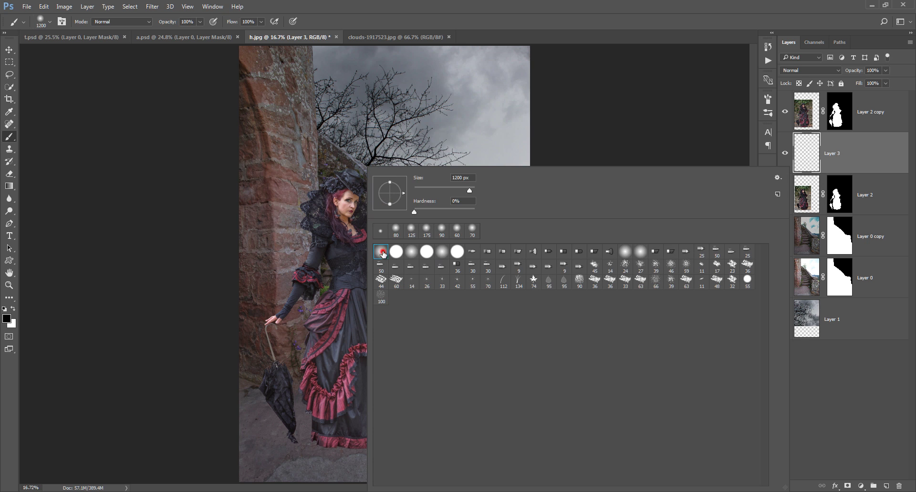
click(433, 23)
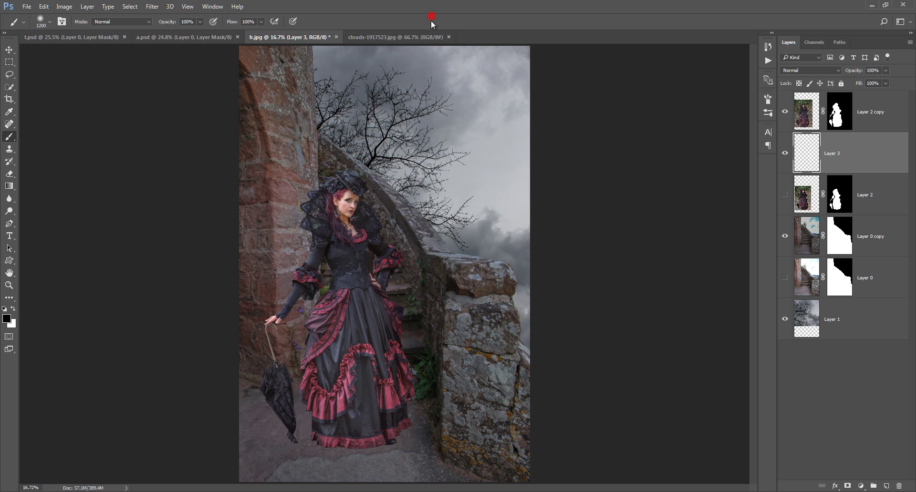
click(8, 318)
text(2a2a2a)
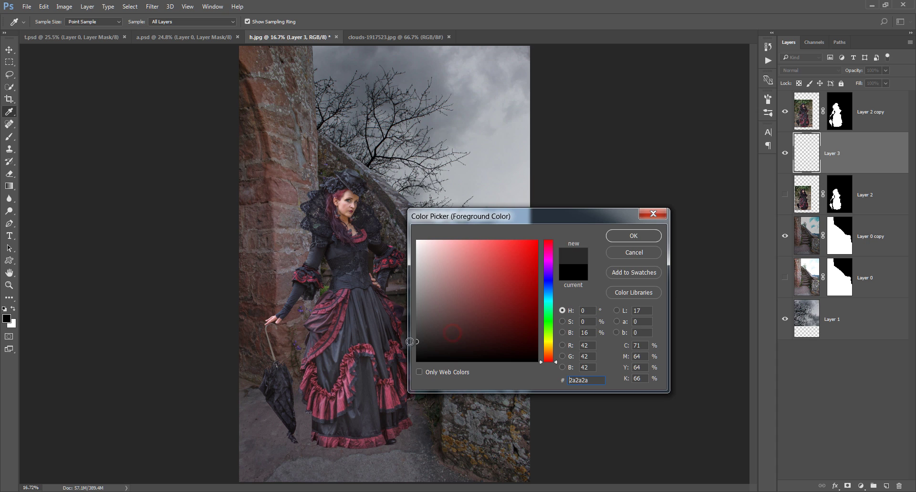
drag(409, 342, 409, 347)
click(633, 236)
Step: Paint a soft dark spot, set it to Multiply, and squash it flat beneath the dress hem
key(b)
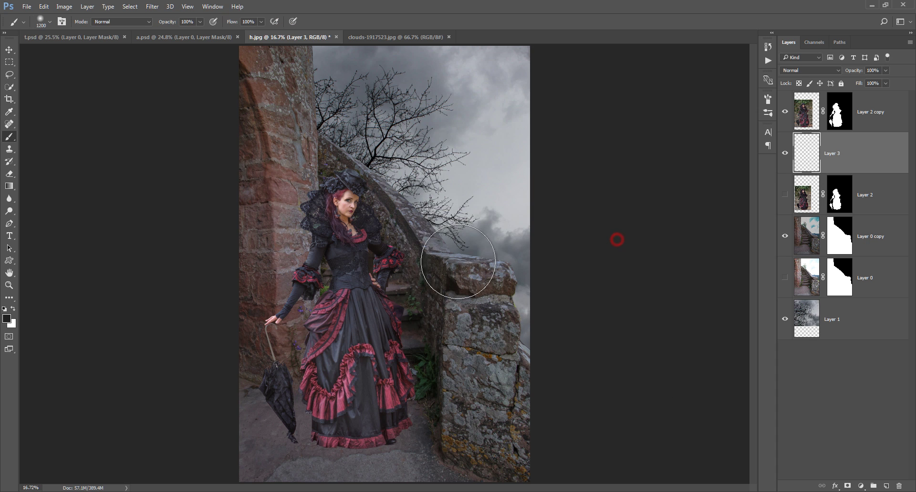
click(387, 267)
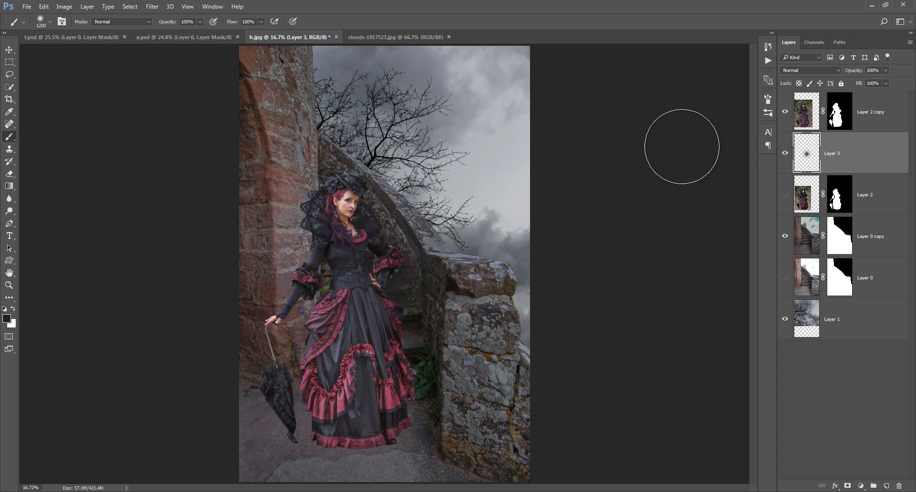
click(795, 71)
click(791, 102)
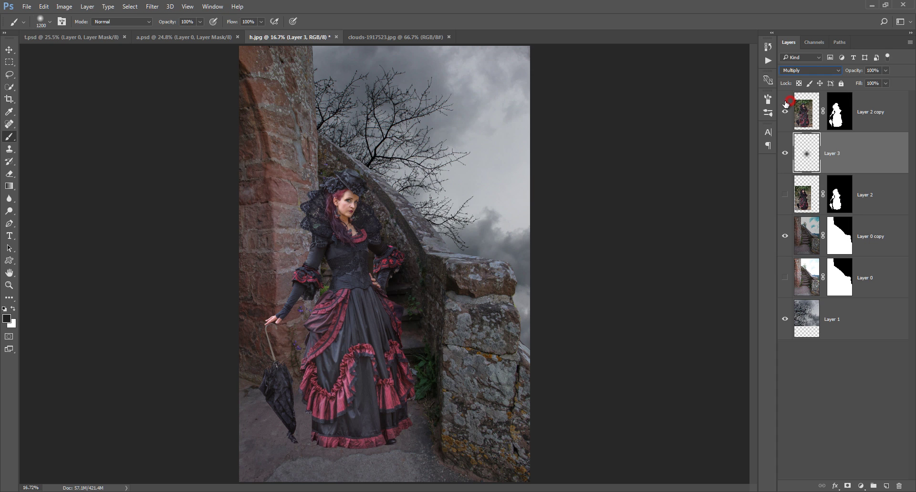
key(ctrl+t)
drag(385, 200, 390, 293)
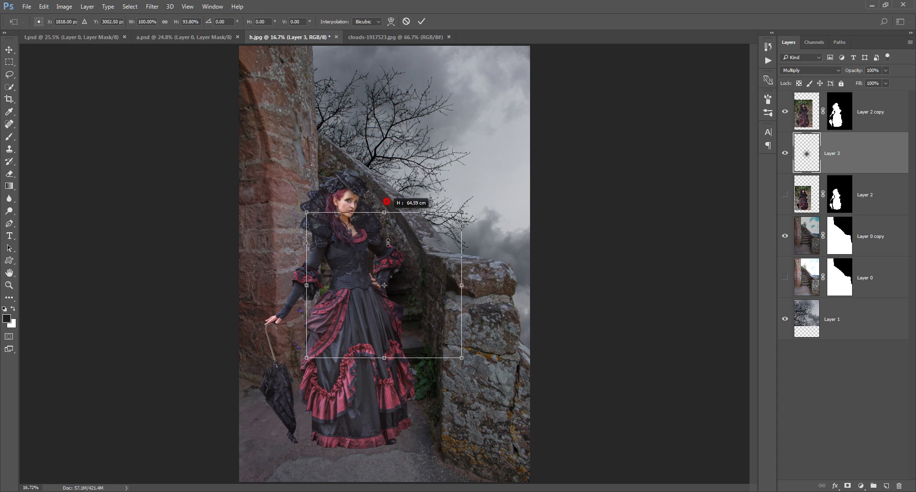
drag(449, 298, 420, 410)
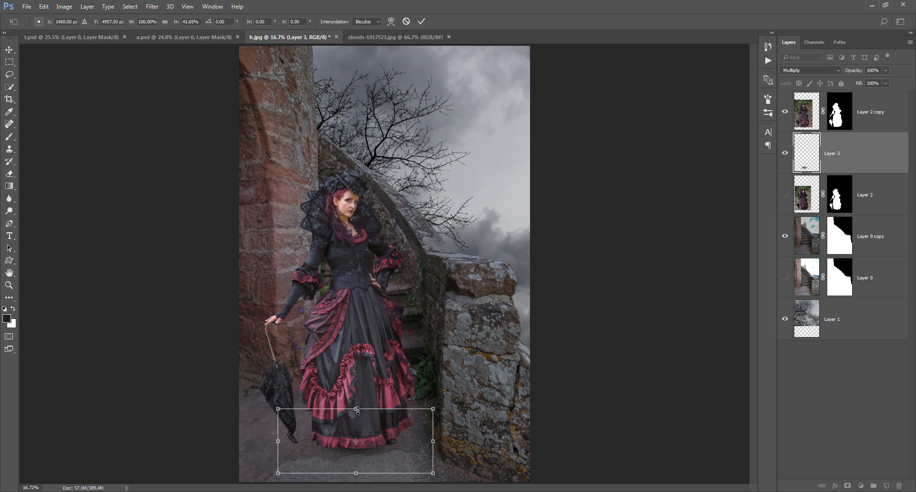
drag(357, 411, 391, 440)
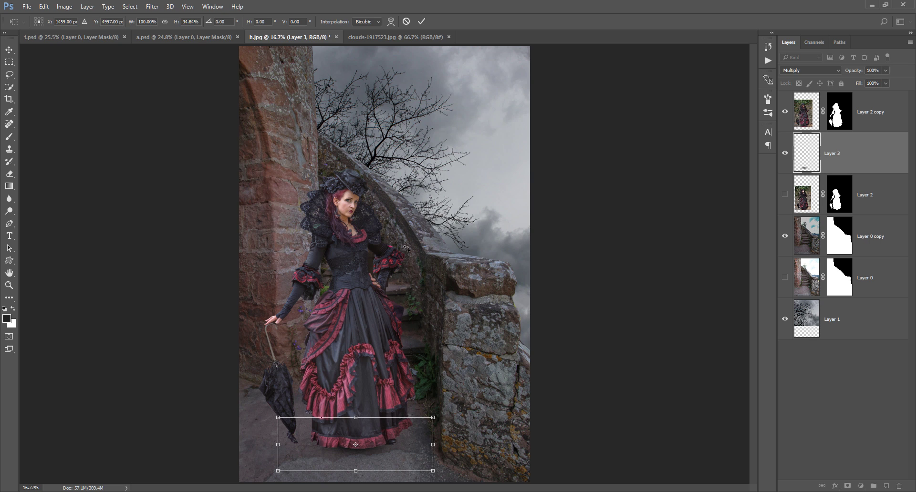
click(422, 22)
key(b)
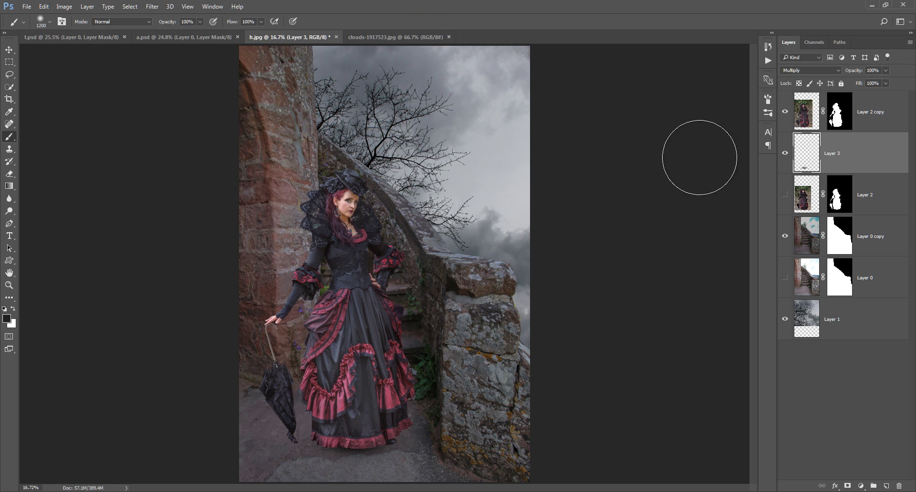
click(785, 153)
Step: Move the castle wall layer back into alignment and shift the woman slightly right
click(785, 239)
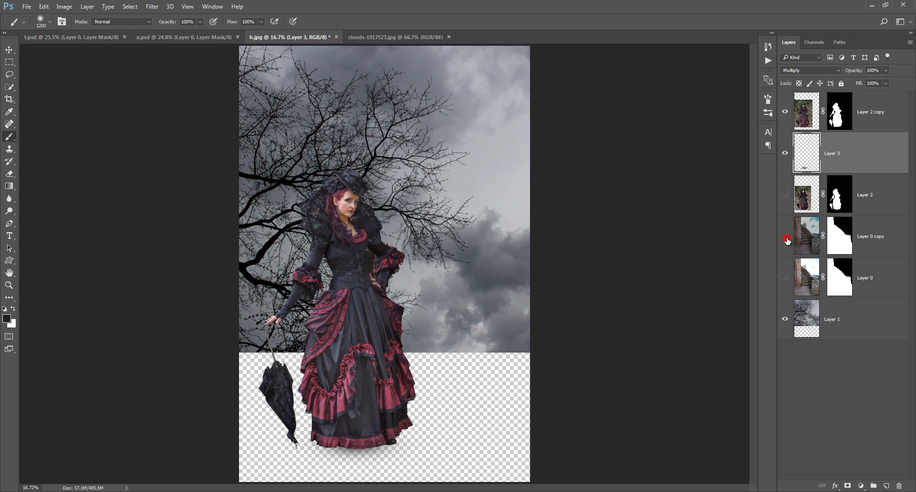
click(804, 241)
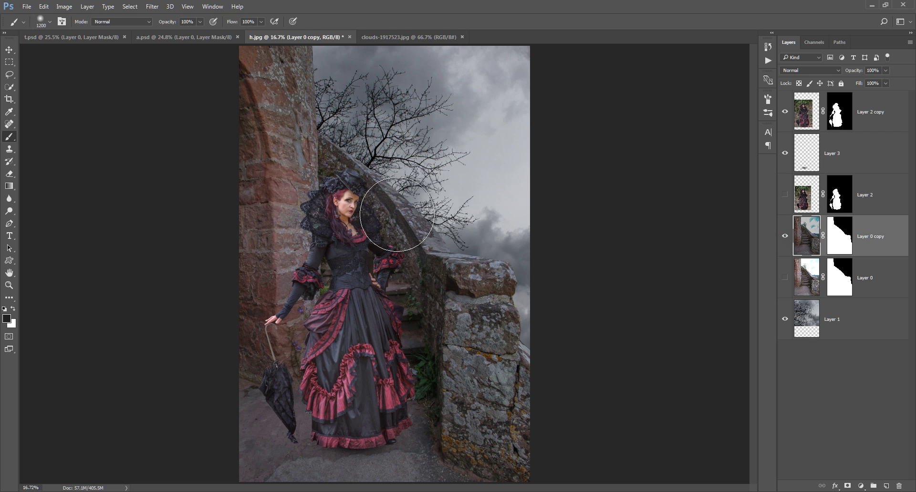
key(v)
mouse_move(432, 196)
mouse_down()
mouse_move(415, 199)
mouse_move(428, 223)
mouse_up()
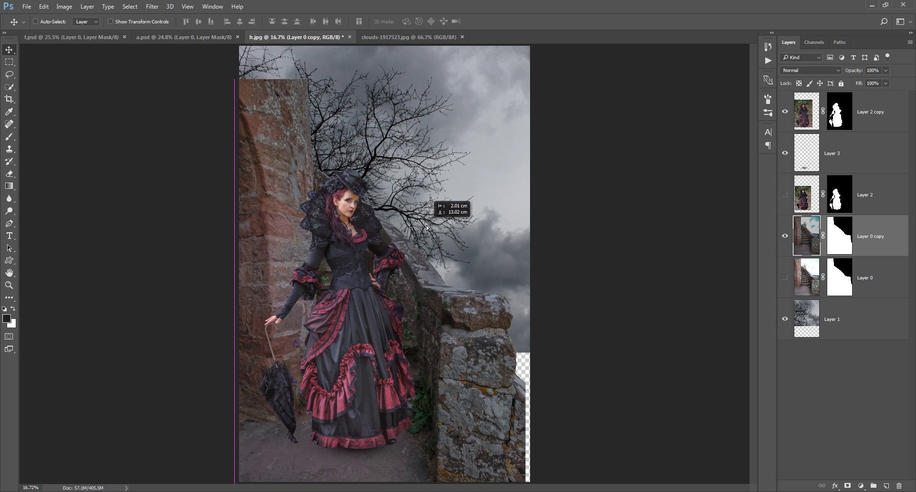
drag(426, 225, 435, 222)
key(ctrl+t)
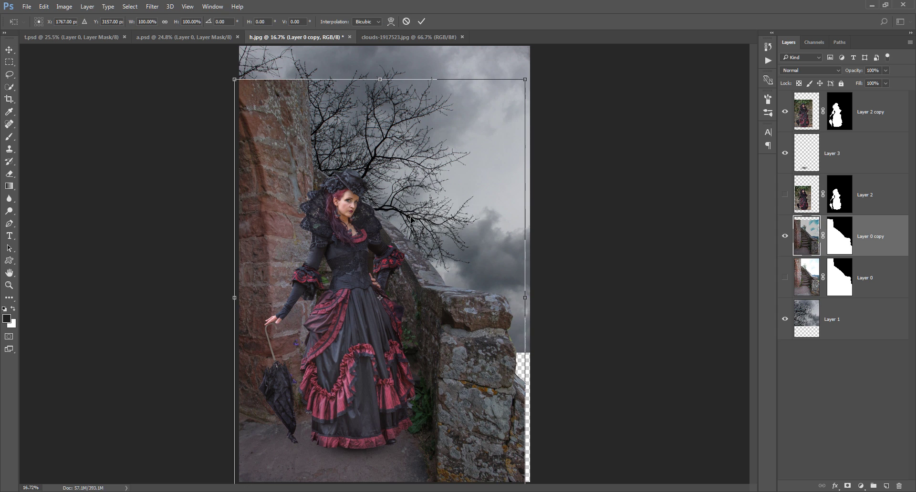
click(421, 21)
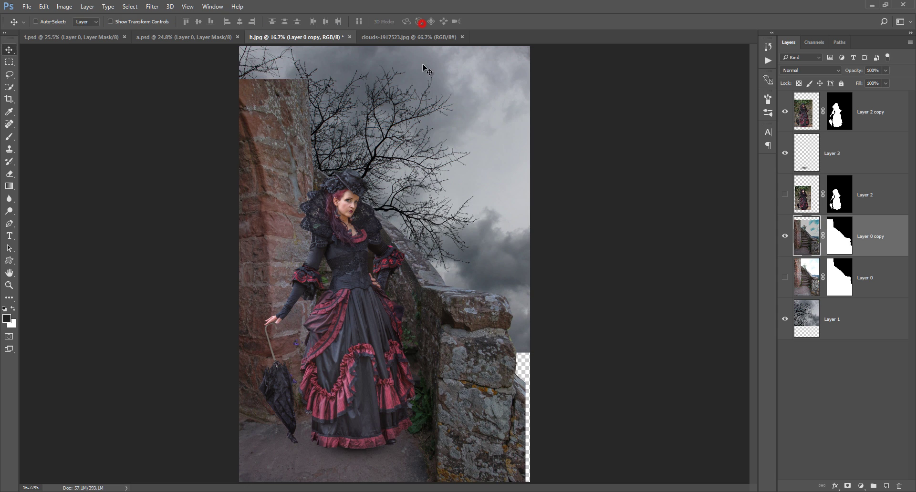
drag(434, 159, 423, 245)
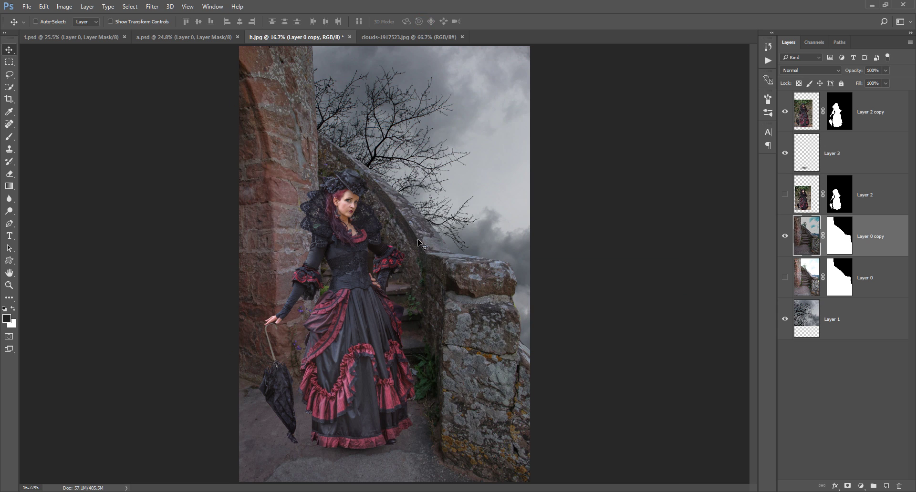
click(813, 112)
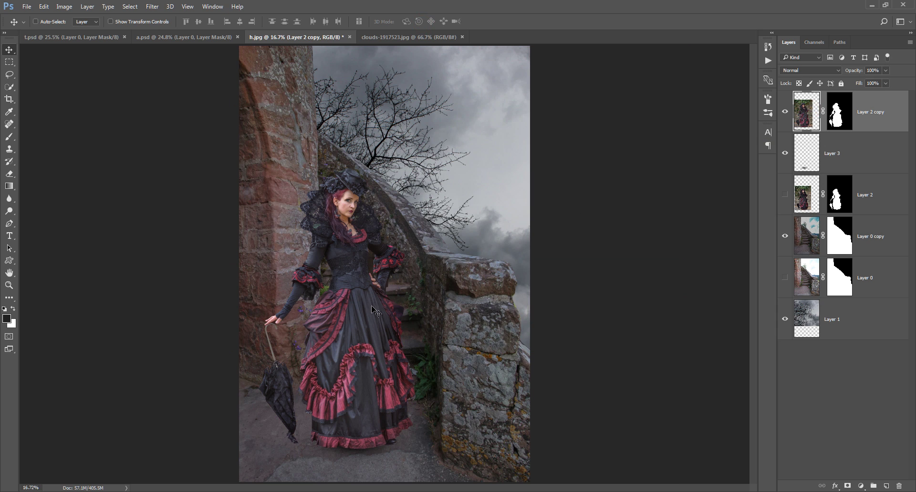
mouse_move(377, 310)
mouse_down()
mouse_move(440, 305)
mouse_move(396, 280)
mouse_up()
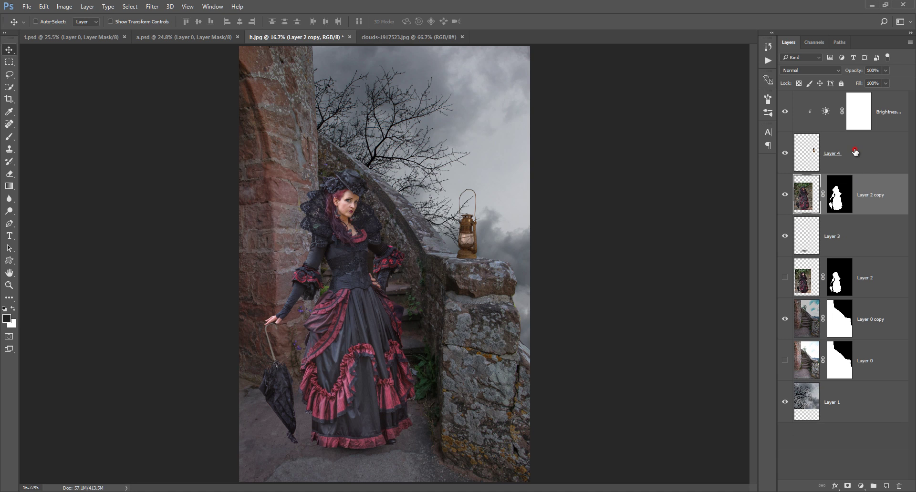
Step: Toggle the lantern's brightness adjustment to compare, then select Layer 2 copy
click(856, 152)
click(785, 111)
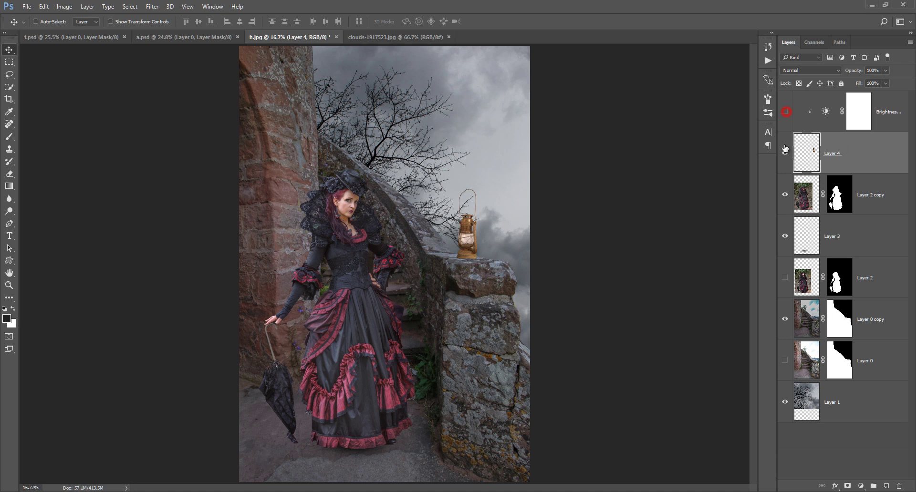
click(784, 111)
click(832, 122)
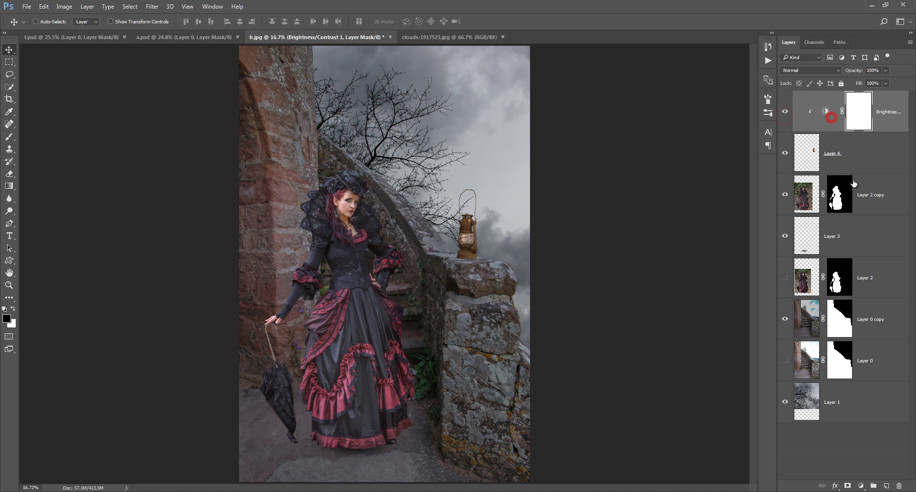
click(864, 188)
Step: On a new layer, paint a soft dark blob by the lantern and set it to Multiply
click(888, 485)
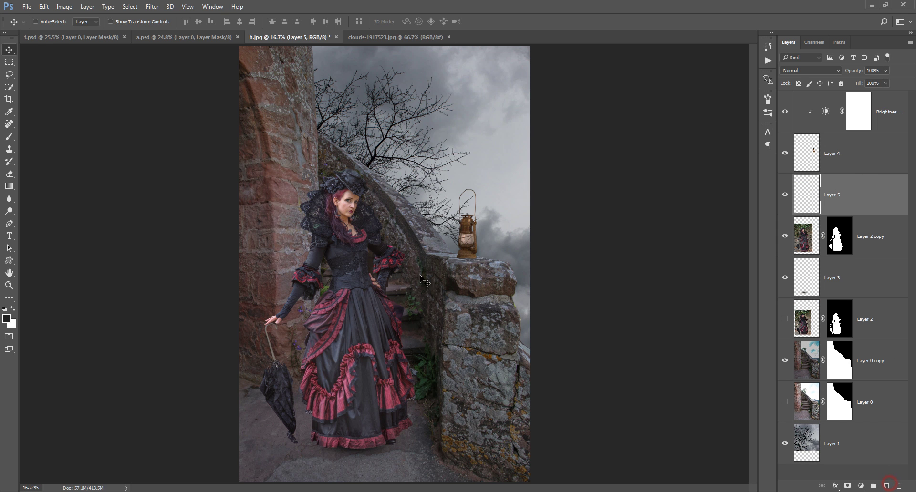
key(b)
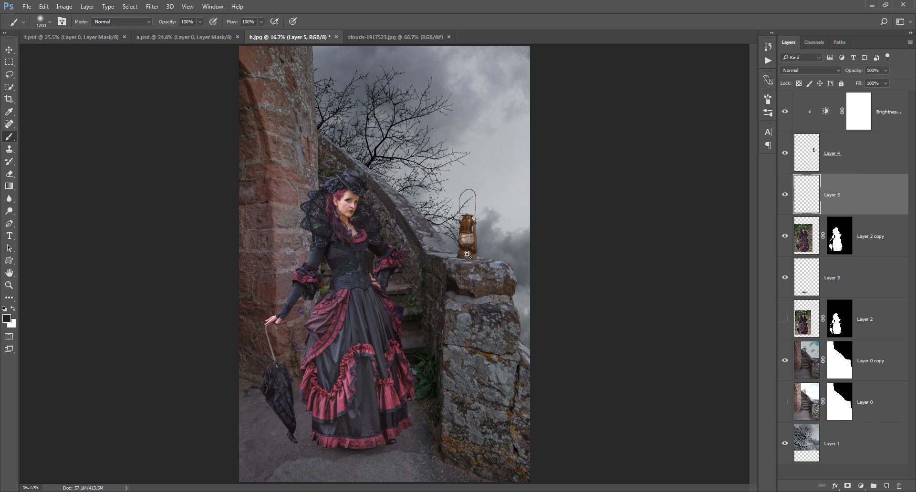
drag(464, 257, 505, 255)
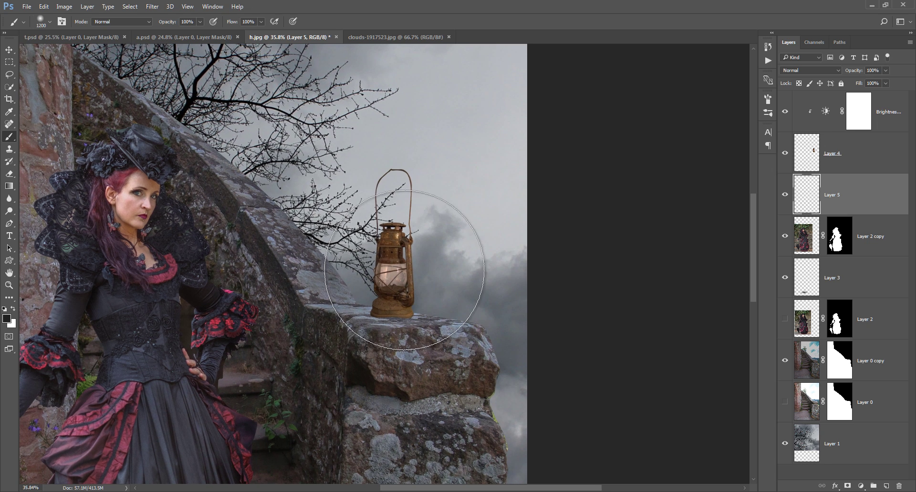
click(404, 259)
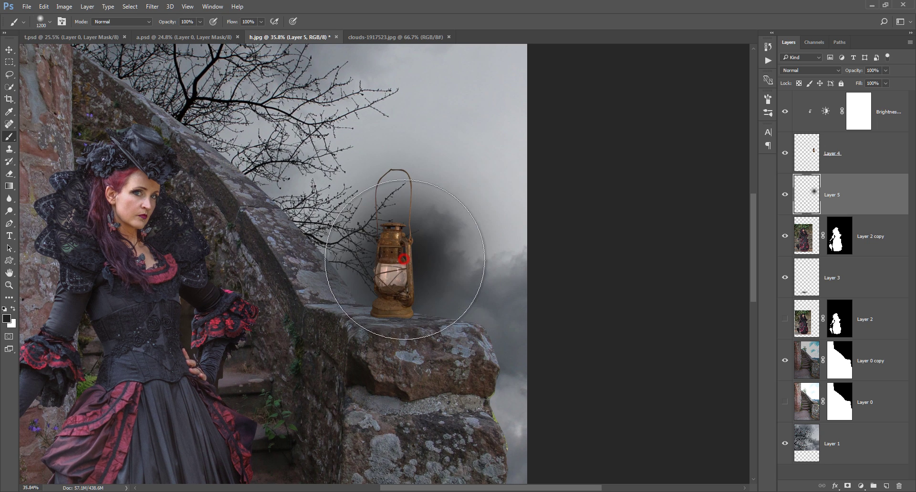
click(830, 71)
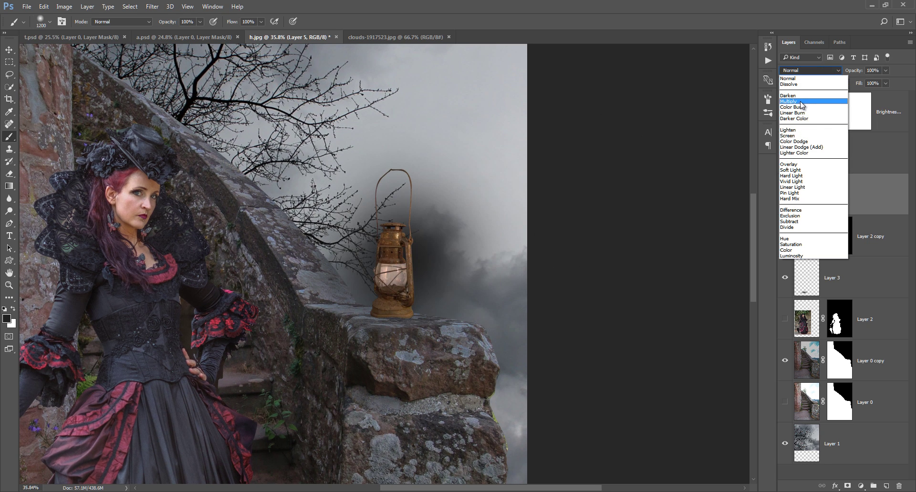
click(802, 102)
Step: Shrink and flatten the blob into a thin shadow beneath the lantern on the ledge
key(ctrl+t)
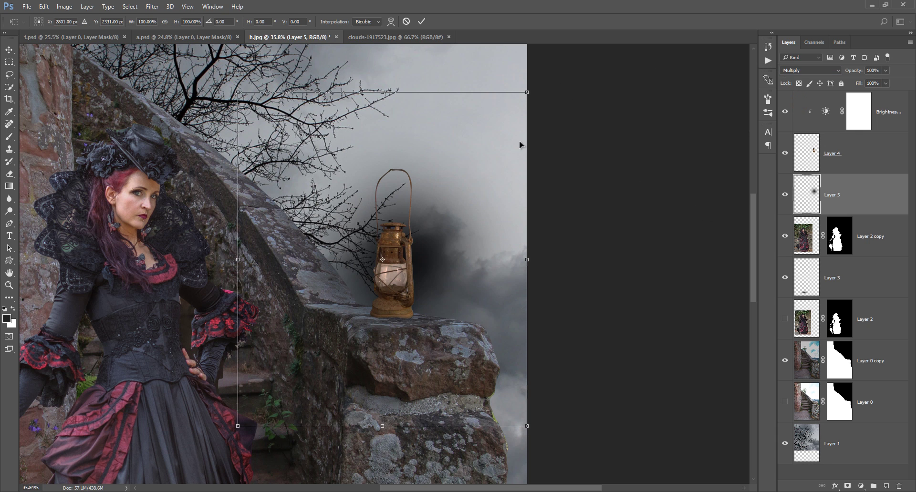
mouse_move(530, 91)
mouse_down()
mouse_move(293, 296)
mouse_move(293, 408)
mouse_move(410, 326)
mouse_up()
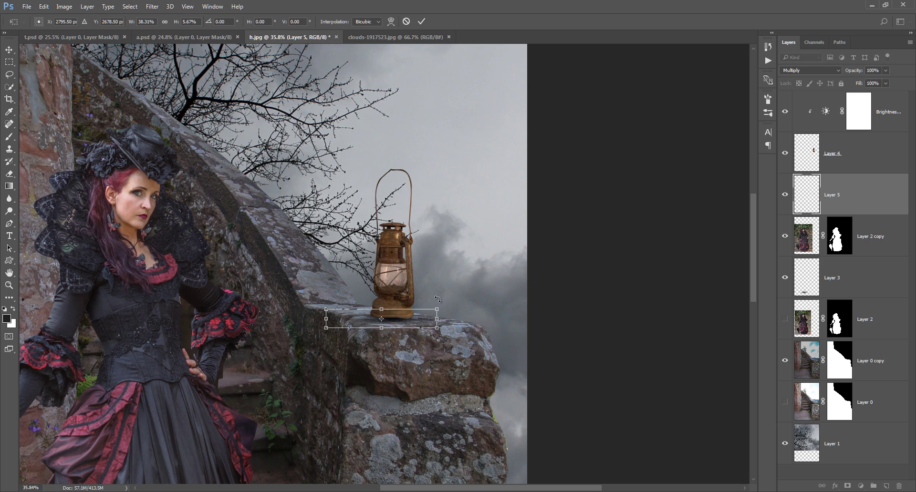
mouse_move(437, 310)
mouse_down()
mouse_move(402, 316)
mouse_move(408, 326)
mouse_move(409, 317)
mouse_up()
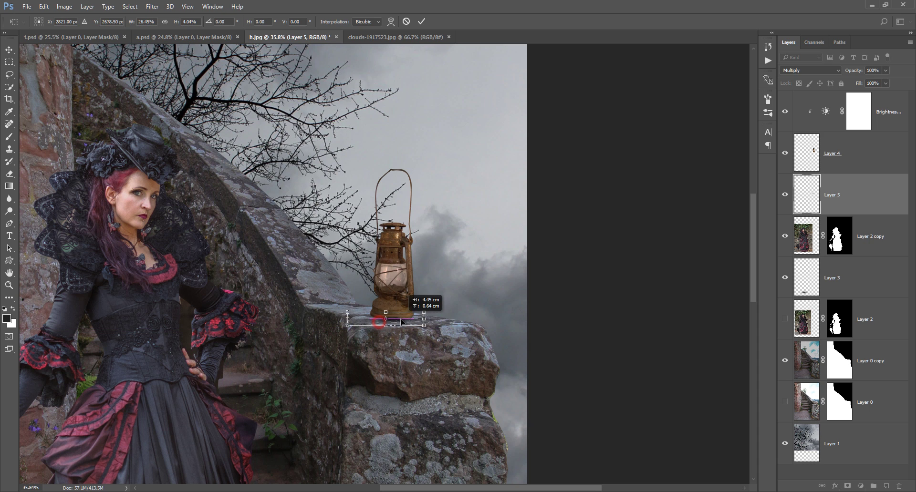
click(423, 22)
key(b)
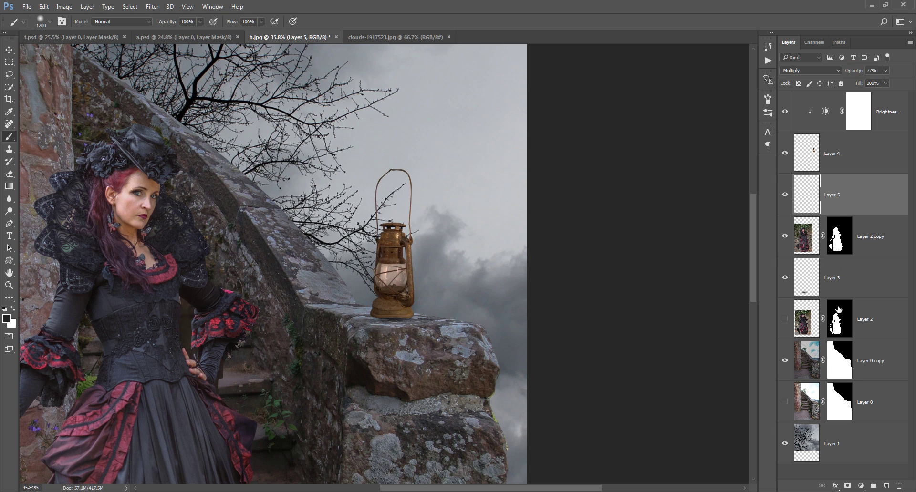
click(885, 486)
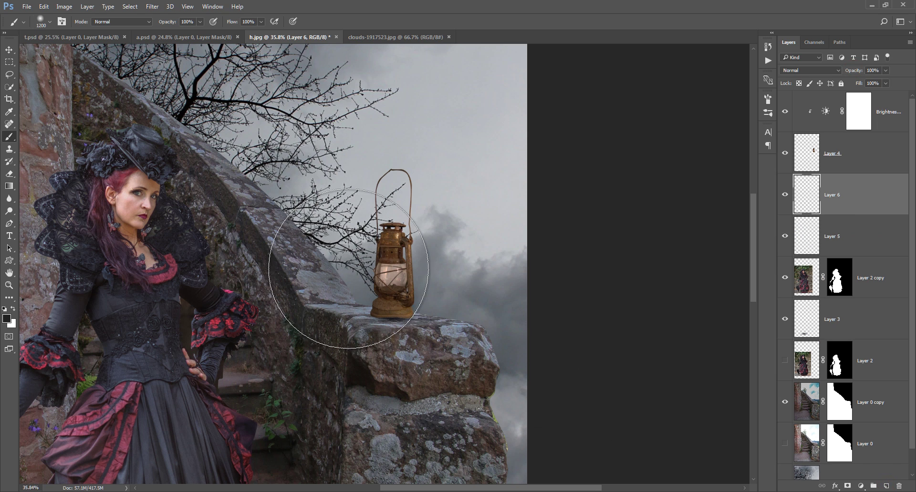
Step: Enable brush Transfer, shrink the brush to 50 px, and set Layer 6 to Multiply
right_click(347, 271)
click(451, 6)
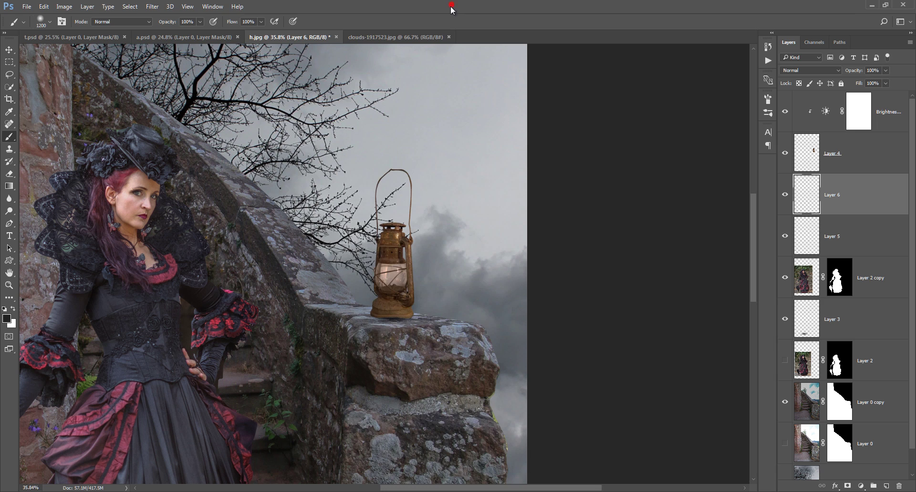
click(63, 22)
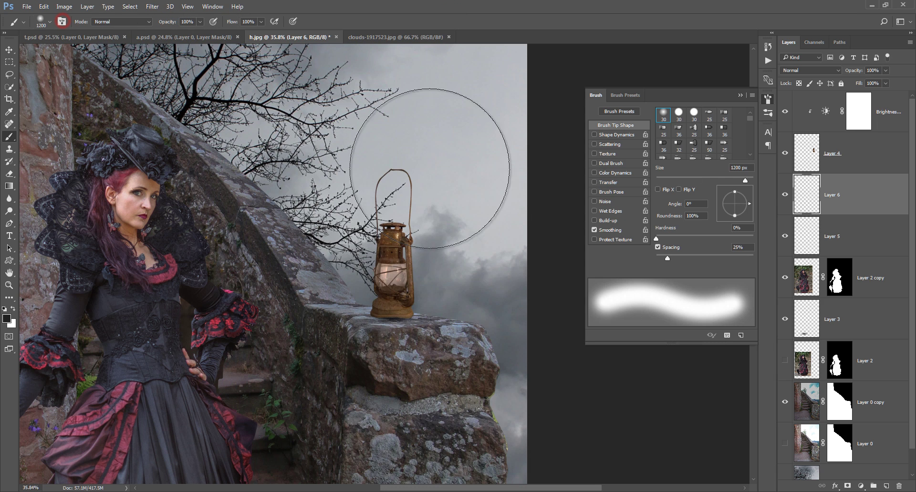
click(608, 183)
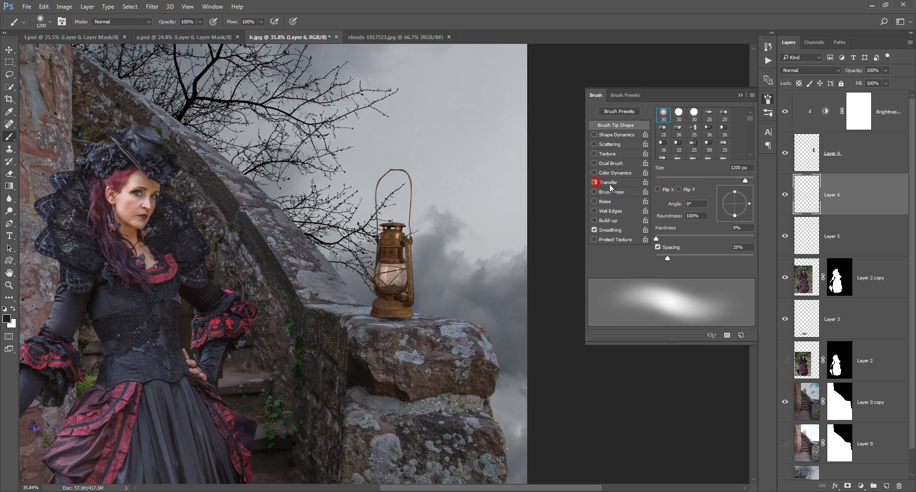
click(740, 95)
key(bracketleft)
key(bracketleft)
key(bracketleft)
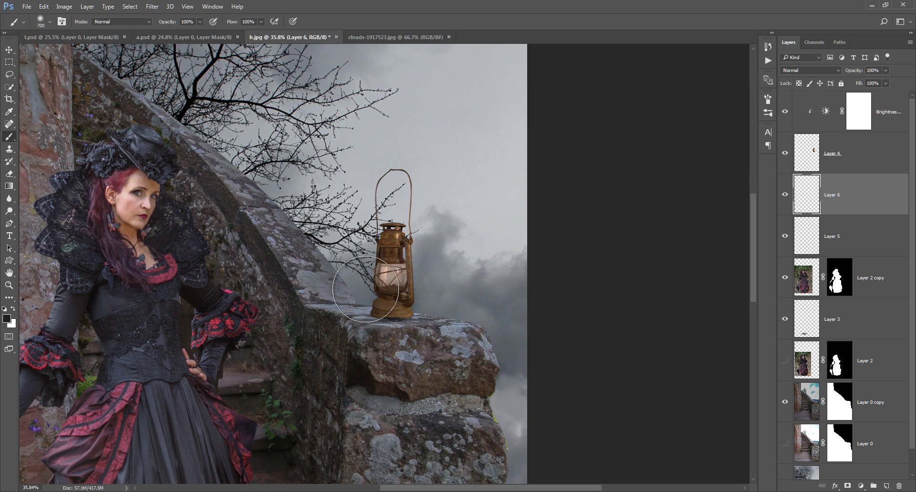
key(bracketleft)
key(bracketleft)
key(bracketleft)
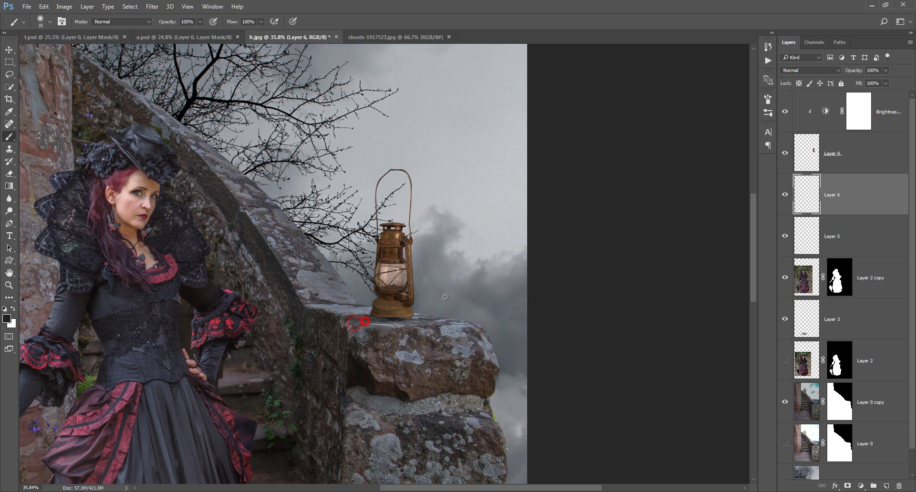
click(832, 70)
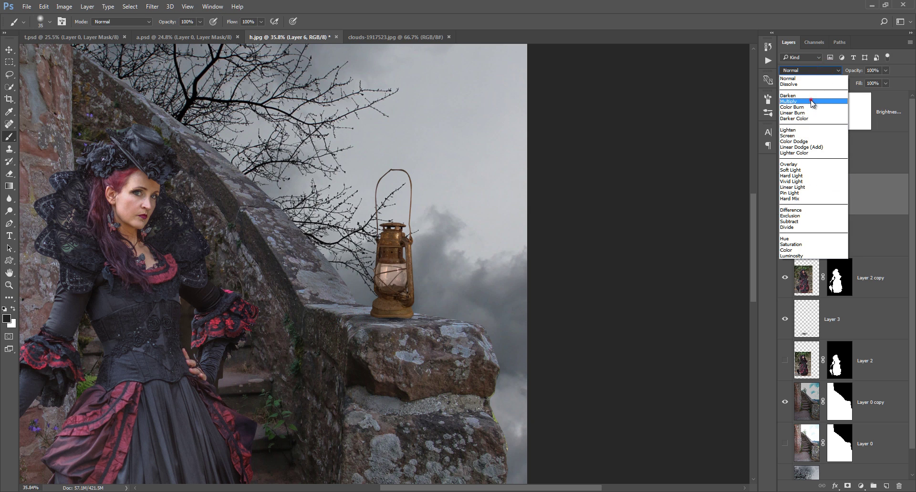
click(810, 99)
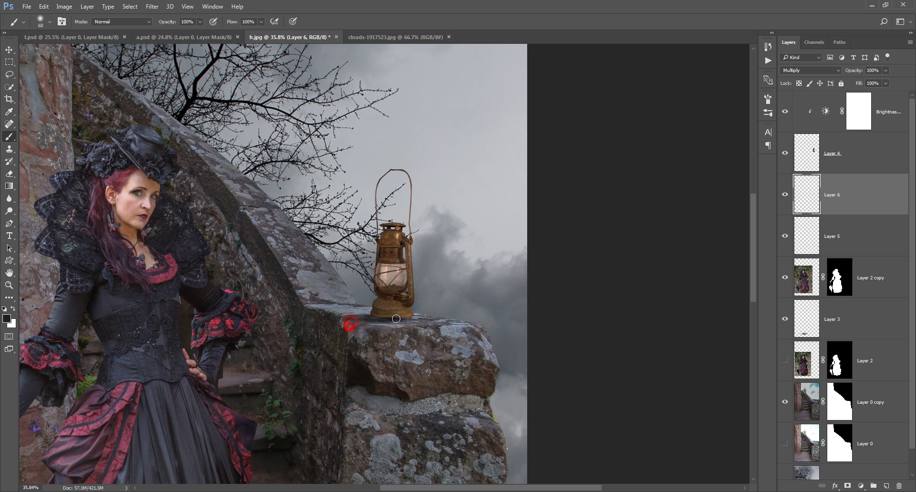
key(ctrl+0)
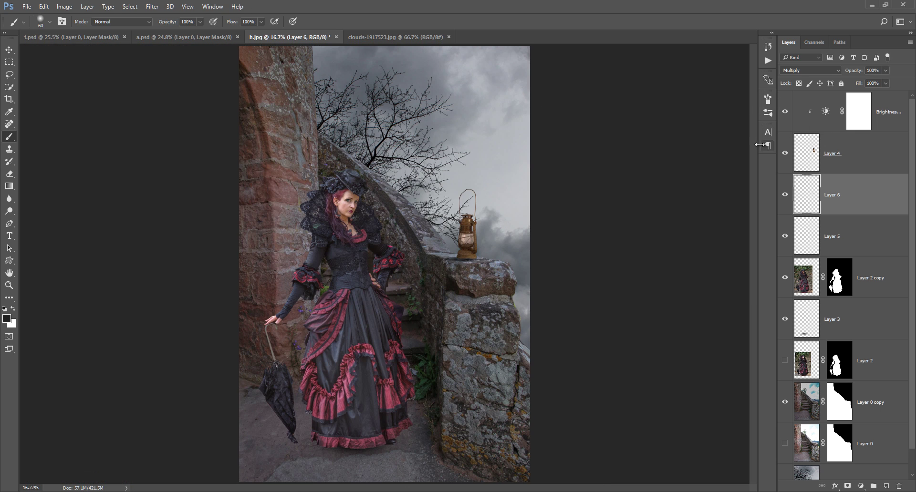
Step: Add a layer above Layer 3 and paint a 400 px Multiply shadow around the hem
click(873, 330)
click(886, 487)
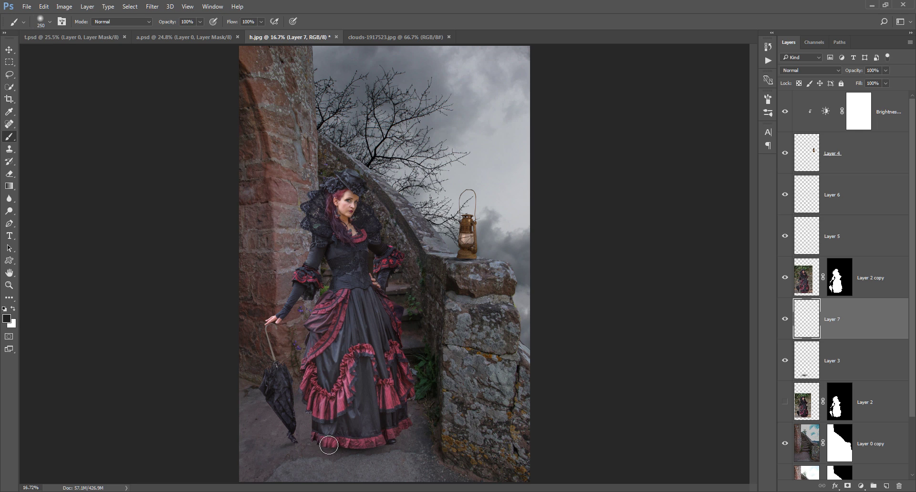
key(bracketright)
key(bracketright)
click(343, 438)
click(806, 77)
click(806, 95)
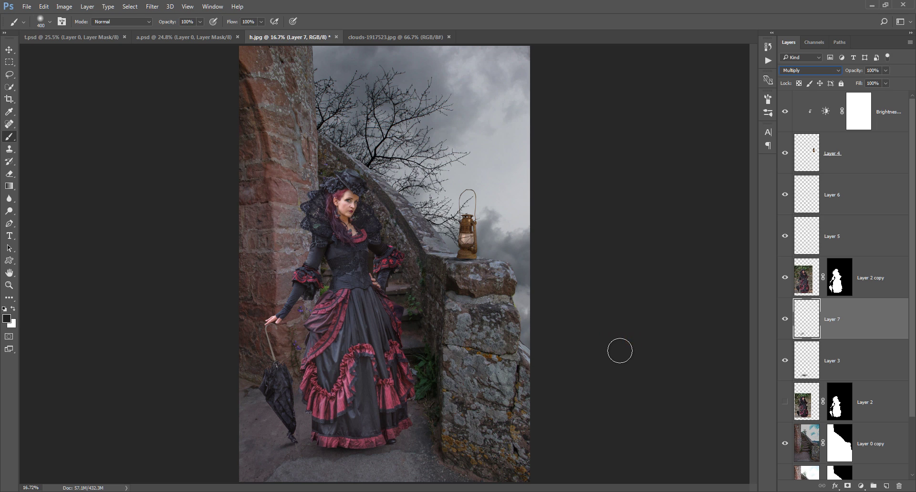
Step: Switch between Move and Brush tools and toggle Layer 0 copy's visibility to check
click(620, 346)
click(9, 50)
click(9, 137)
drag(913, 230, 864, 331)
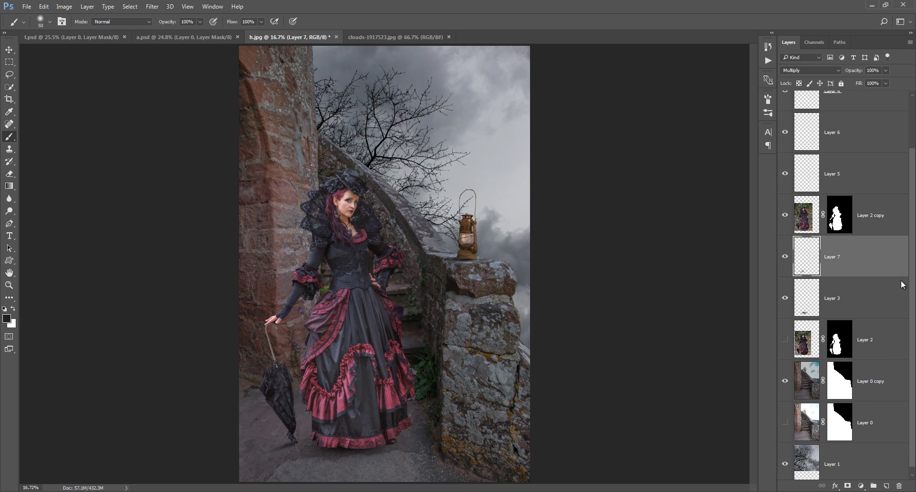
click(785, 377)
Step: Add a darkening Brightness/Contrast adjustment above Layer 0 copy and invert its mask to hide it
click(859, 386)
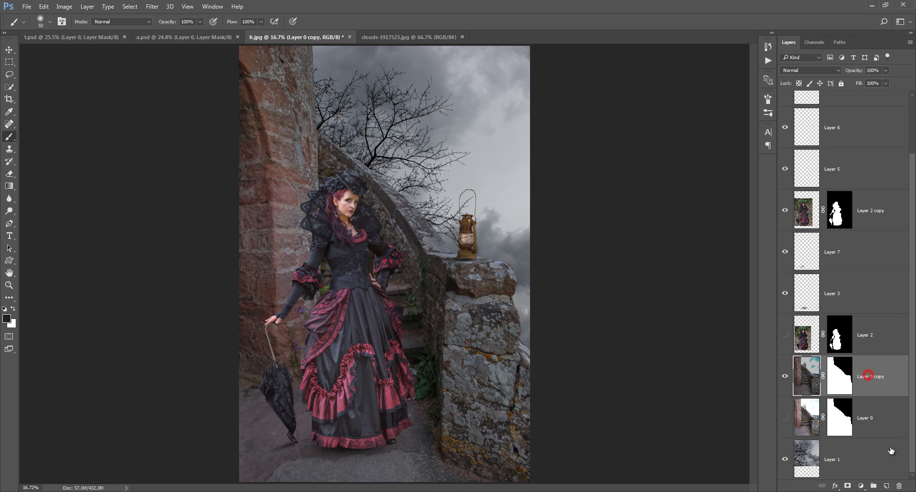
click(861, 486)
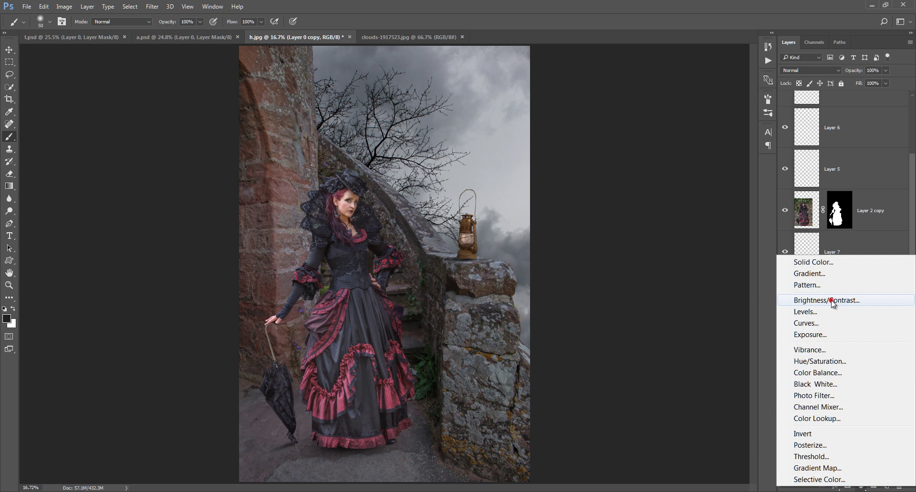
click(806, 301)
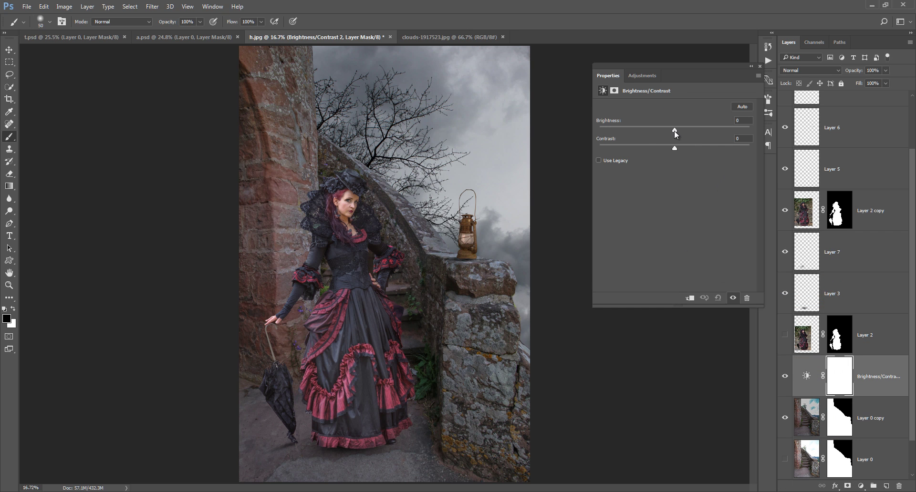
mouse_move(674, 129)
mouse_down()
mouse_move(625, 137)
mouse_move(714, 143)
mouse_move(663, 144)
mouse_up()
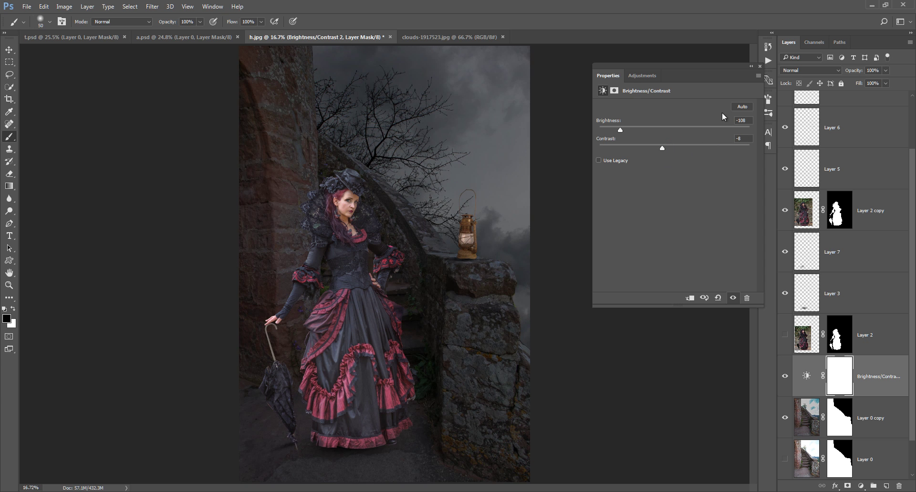
click(772, 114)
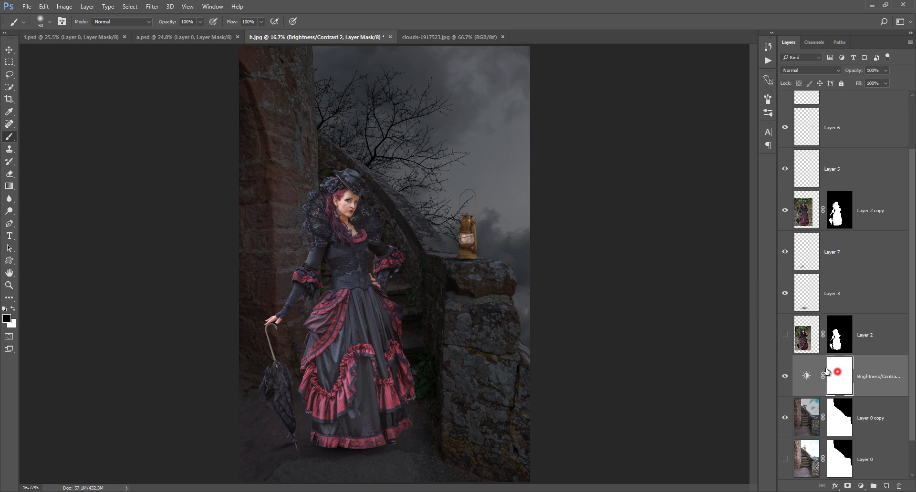
key(ctrl+i)
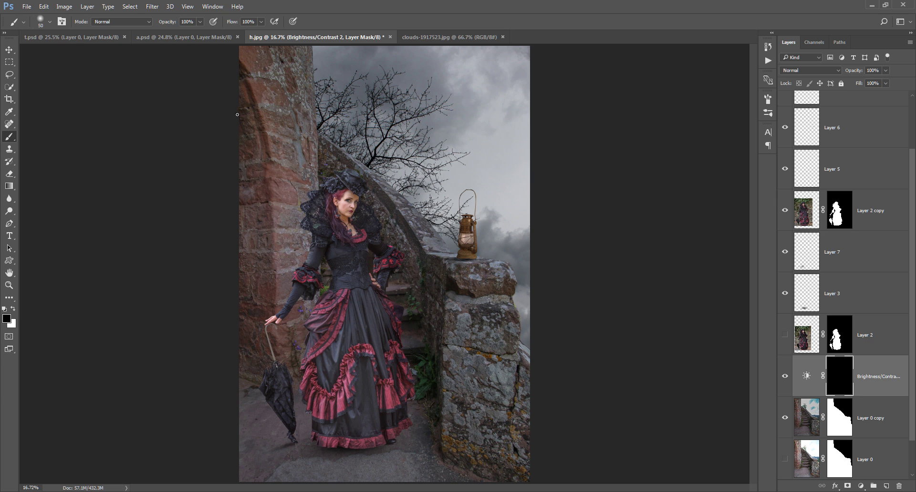
Step: With a 900 px white brush, reveal the darkening along the wall's left edge
key(bracketright)
key(bracketright)
key(bracketright)
key(x)
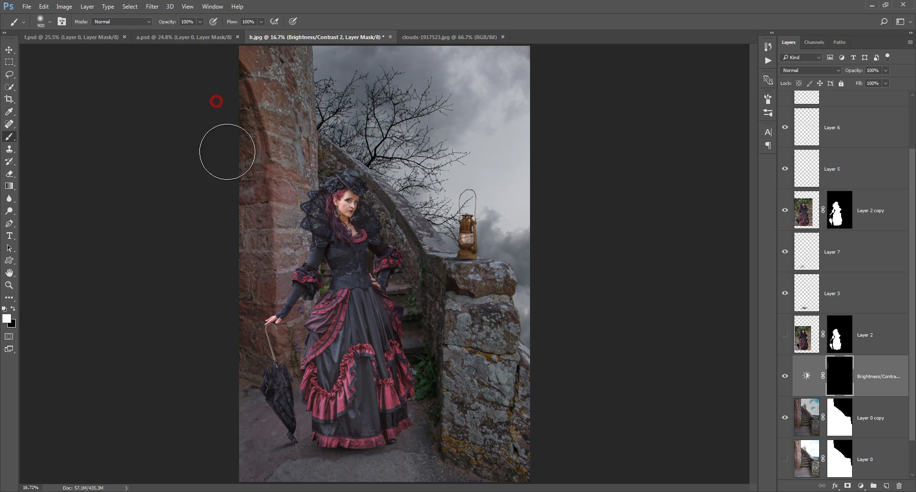
drag(231, 113, 243, 241)
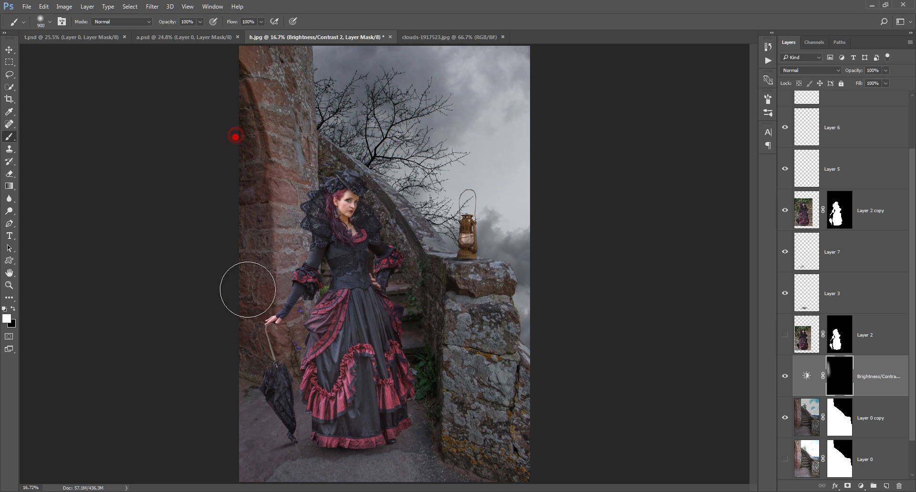
mouse_move(230, 143)
mouse_down()
mouse_move(237, 119)
mouse_move(239, 220)
mouse_up()
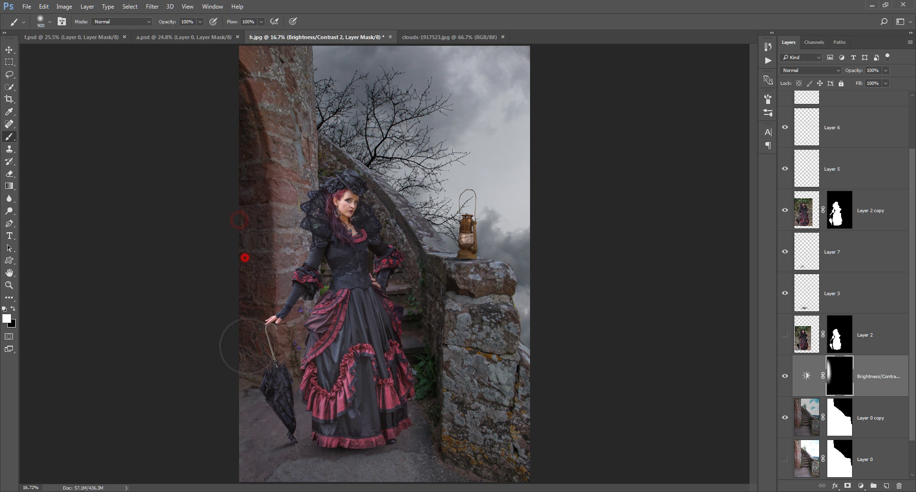
drag(243, 253, 237, 99)
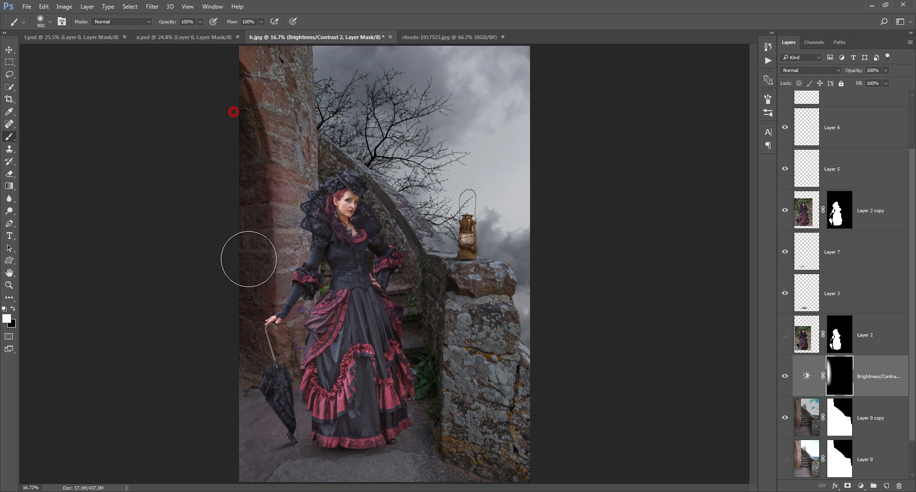
drag(241, 265, 237, 202)
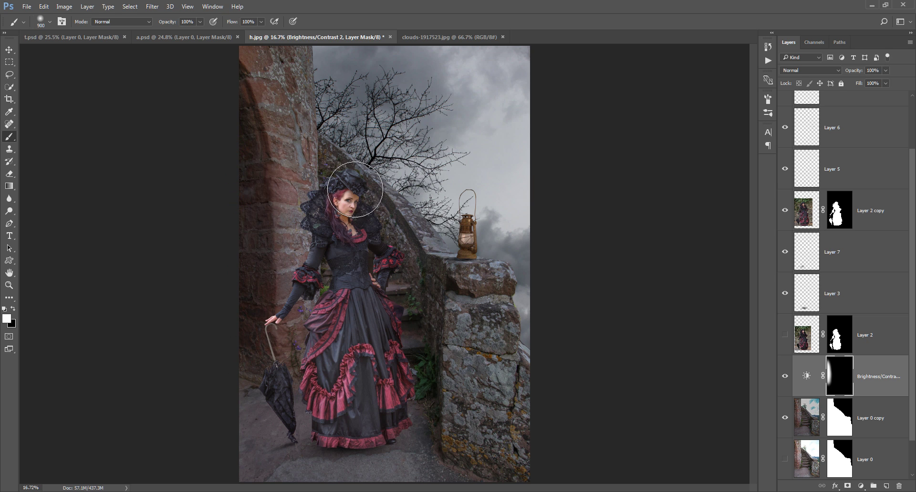
Step: Hide the woman's layer and paint the darkening over the stair wall with a 400 px brush
click(790, 210)
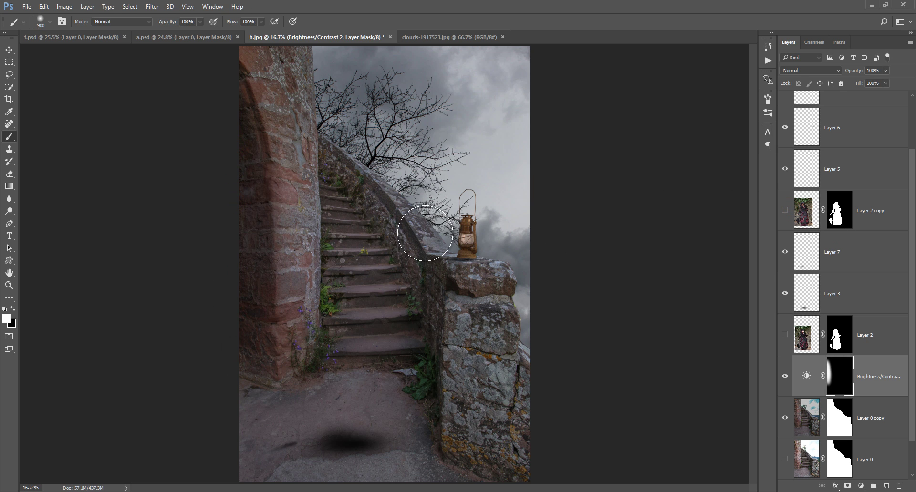
key(bracketleft)
key(bracketleft)
key(bracketleft)
key(bracketright)
key(bracketright)
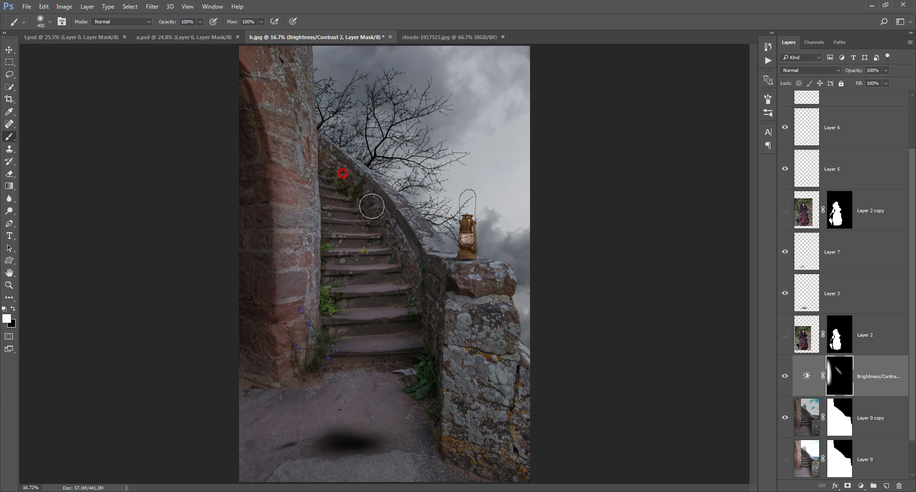
drag(364, 191, 394, 235)
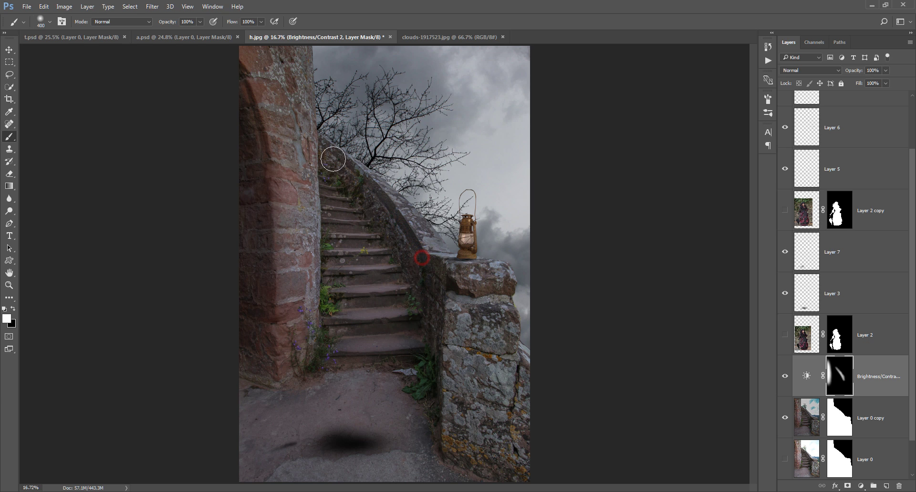
mouse_move(329, 157)
mouse_down()
mouse_move(366, 191)
mouse_move(344, 305)
mouse_up()
key(bracketright)
key(bracketright)
key(bracketleft)
key(bracketleft)
click(321, 310)
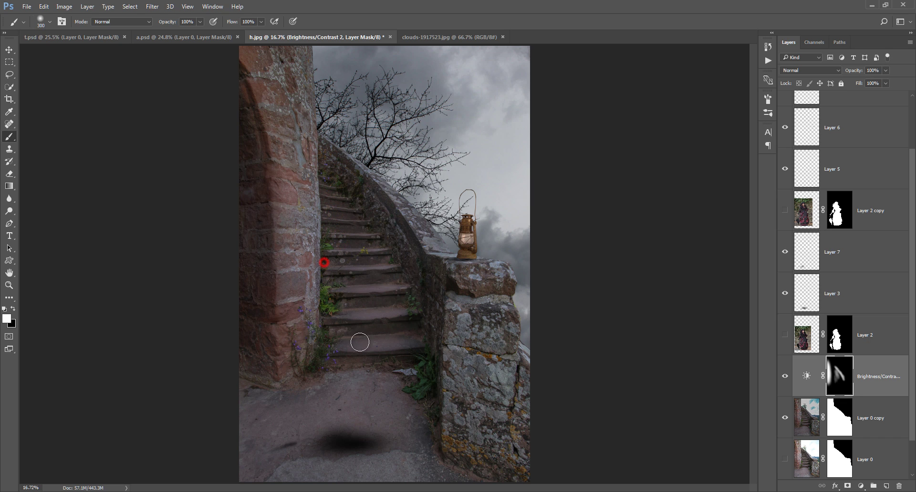
drag(431, 283, 431, 374)
Step: Paint the darkening over the stone wall beside the stairs with 600–800 px brushes
key(bracketright)
key(bracketright)
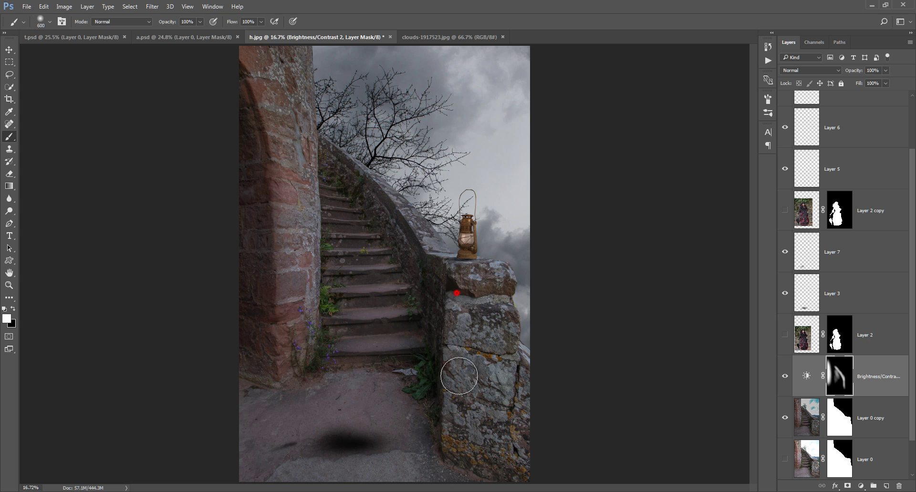
mouse_move(460, 287)
mouse_down()
mouse_move(463, 428)
mouse_move(492, 395)
mouse_move(516, 431)
mouse_up()
key(bracketright)
key(bracketright)
click(482, 297)
click(486, 331)
click(466, 450)
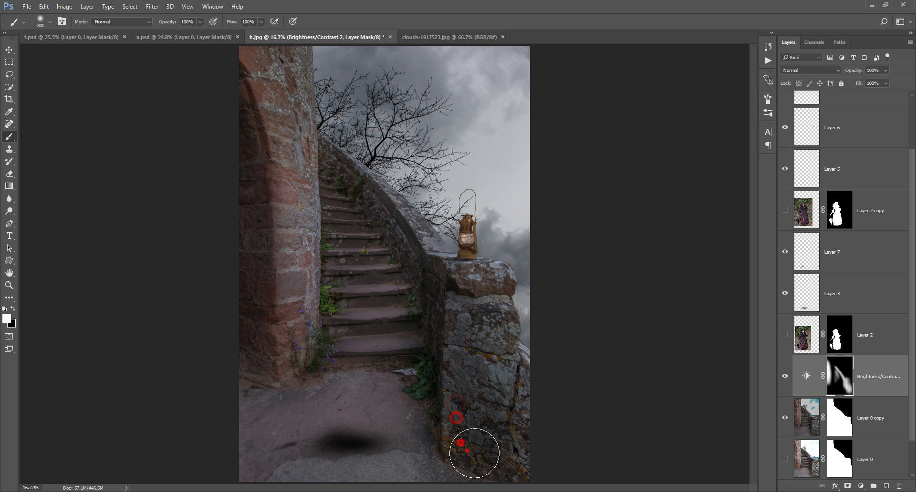
click(498, 386)
click(468, 441)
Step: With a 300 px brush, paint the darkening along the stairs and stair wall
key(bracketleft)
key(bracketleft)
key(bracketleft)
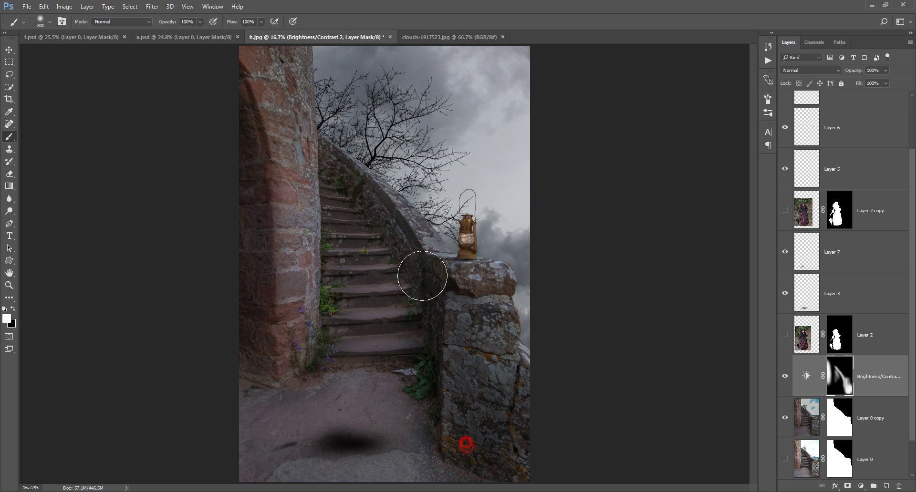
key(bracketleft)
key(bracketleft)
click(356, 178)
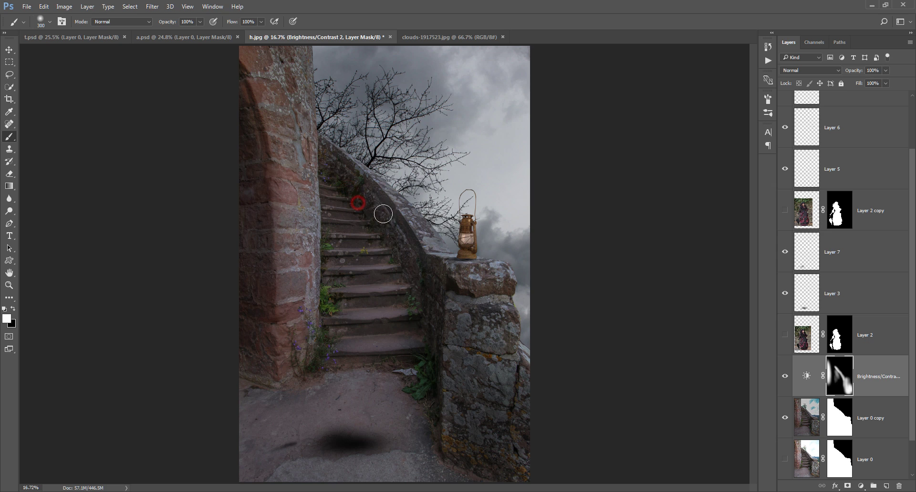
click(372, 199)
drag(367, 188, 420, 280)
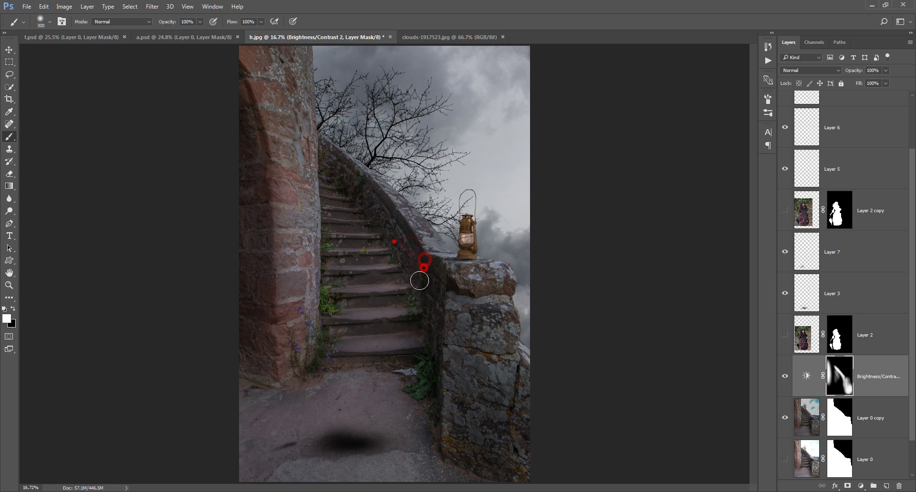
click(394, 242)
key(bracketright)
Step: Paint the darkening down the tower's left edge to its base
drag(239, 93, 259, 188)
click(245, 146)
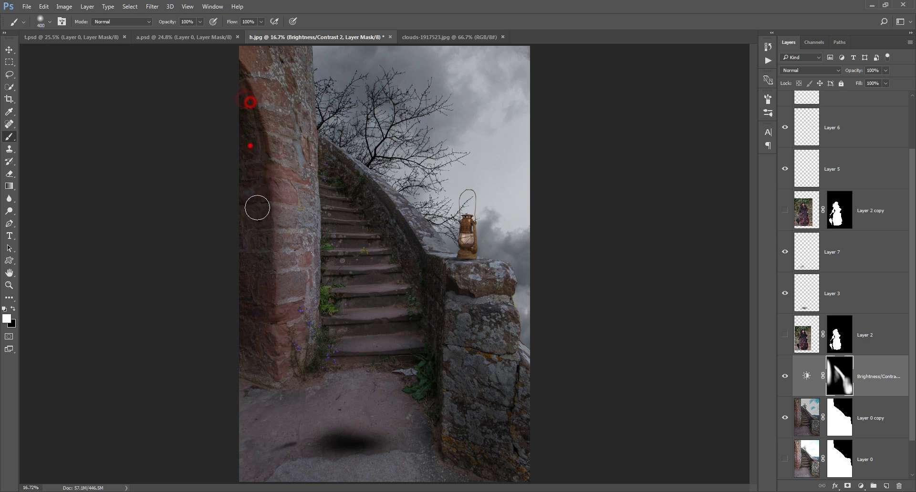
drag(245, 197, 259, 368)
key(bracketright)
key(bracketright)
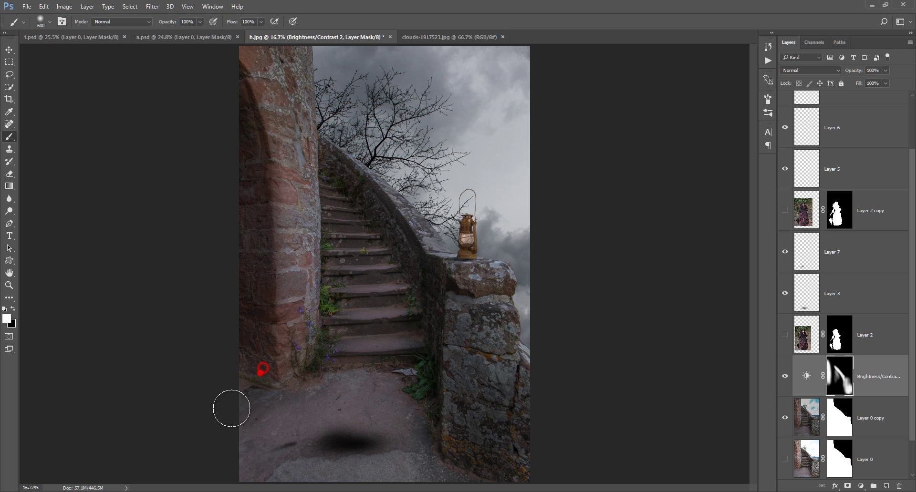
click(242, 390)
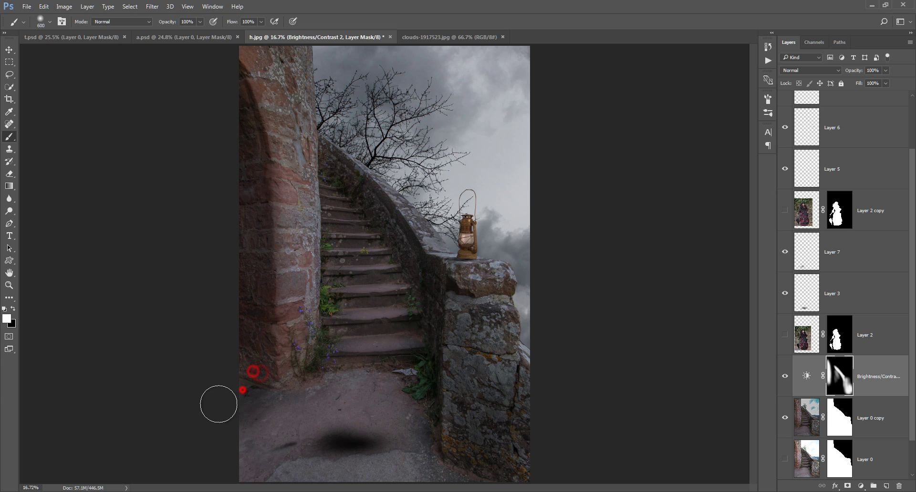
Step: Show the woman again and darken the left wall beside her and the ground along the bottom
click(785, 210)
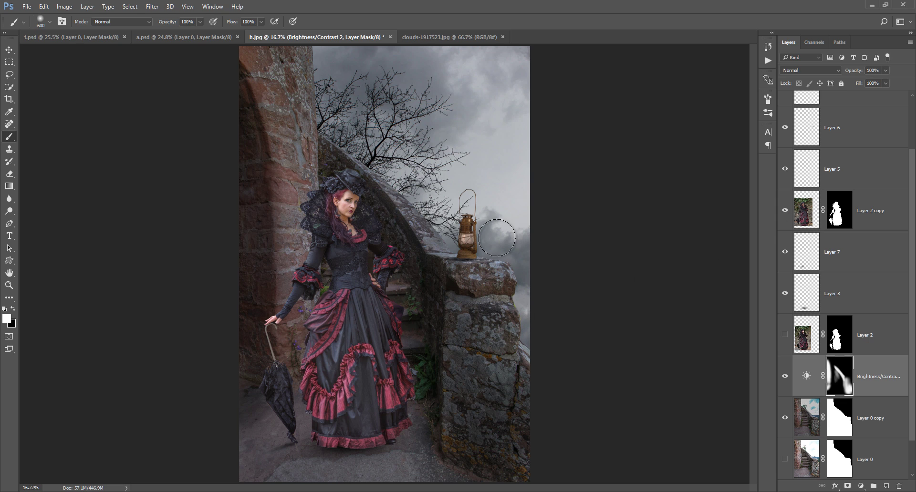
click(270, 187)
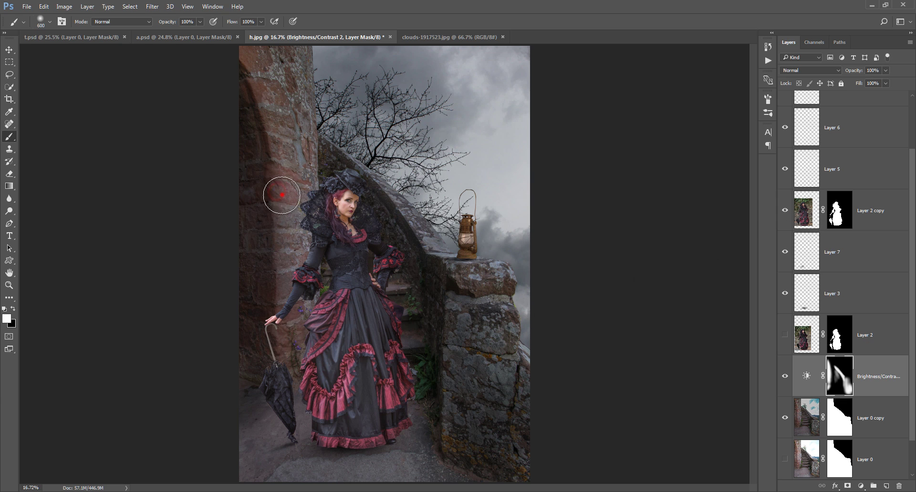
drag(248, 78, 267, 223)
drag(264, 409, 266, 429)
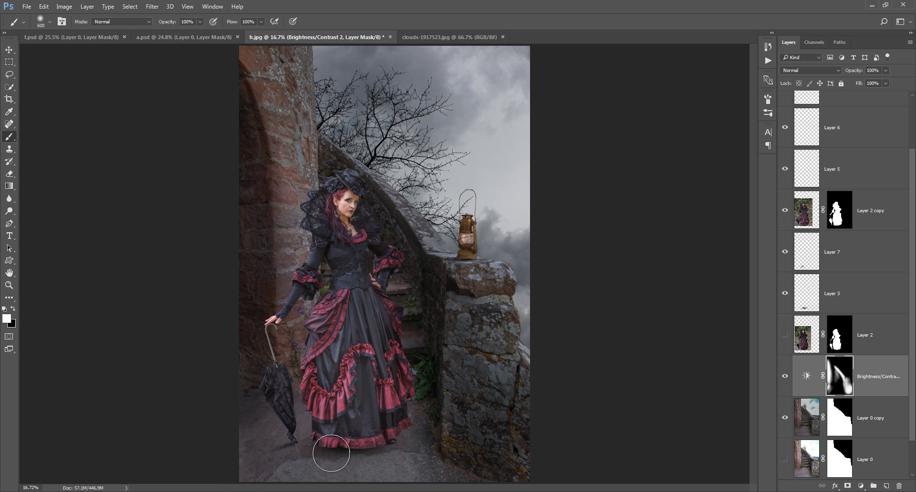
drag(347, 475, 401, 473)
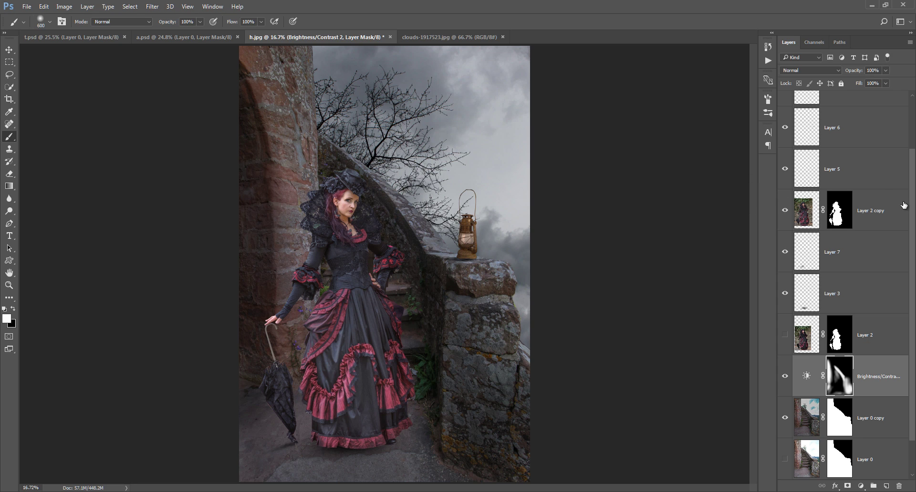
drag(911, 204, 911, 229)
Step: Duplicate the Layer 1 sky background and soften the copy with Blur Gallery's Field Blur
click(814, 463)
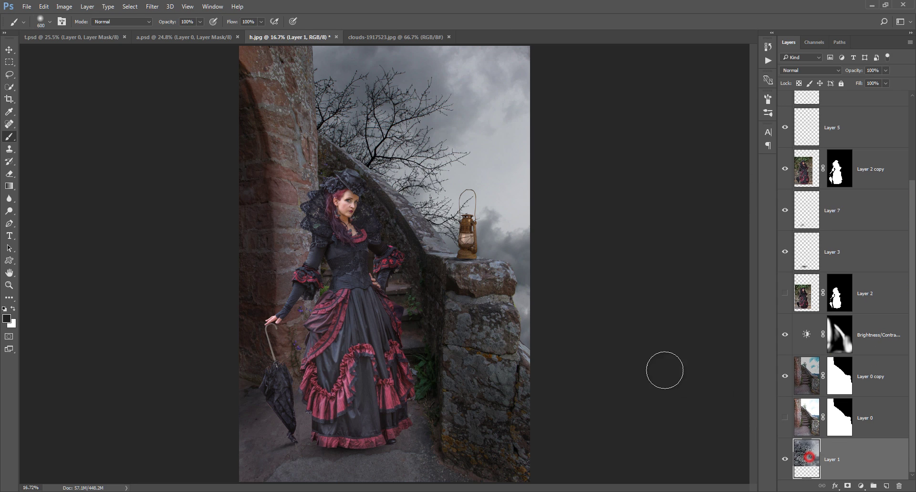
key(x)
key(ctrl+j)
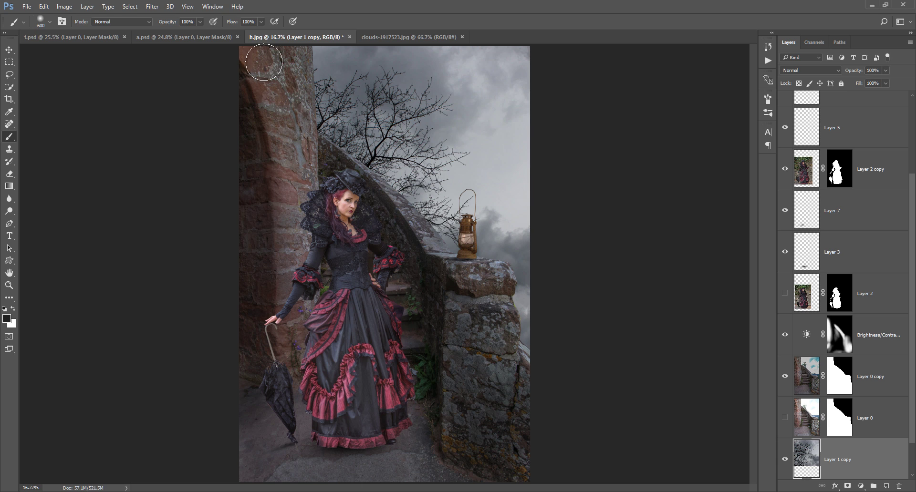
click(152, 6)
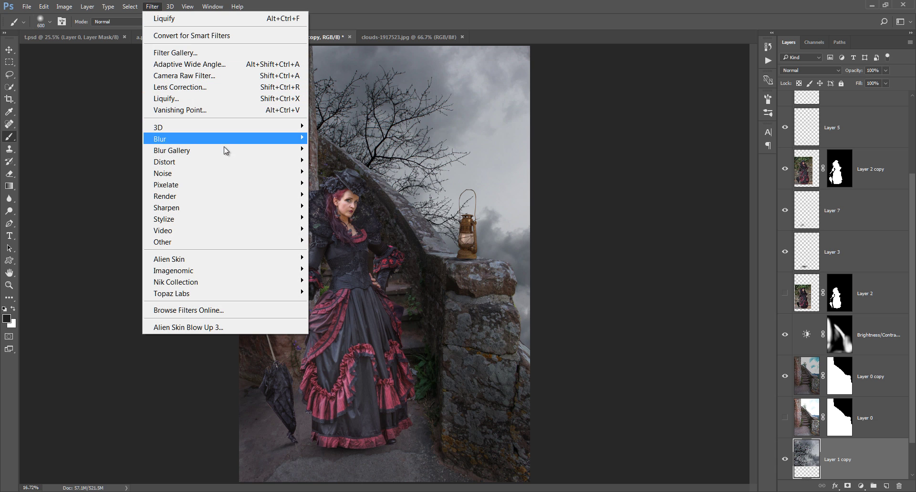
click(339, 147)
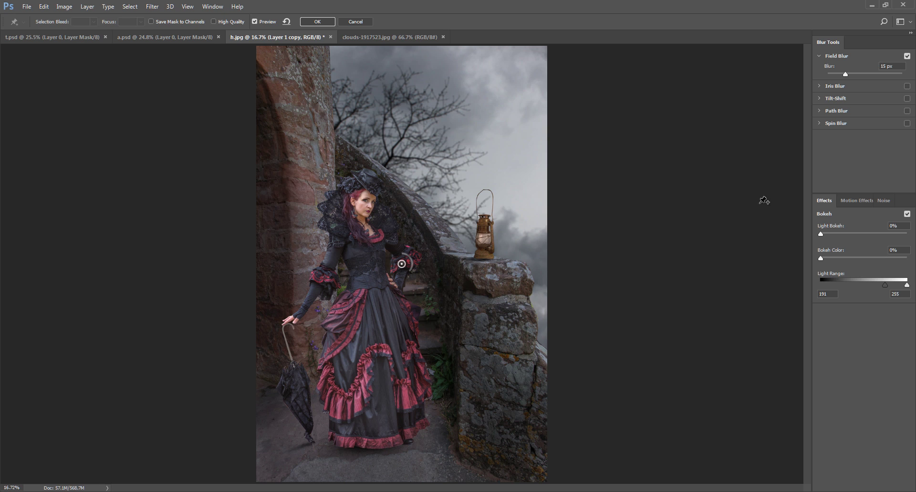
click(845, 75)
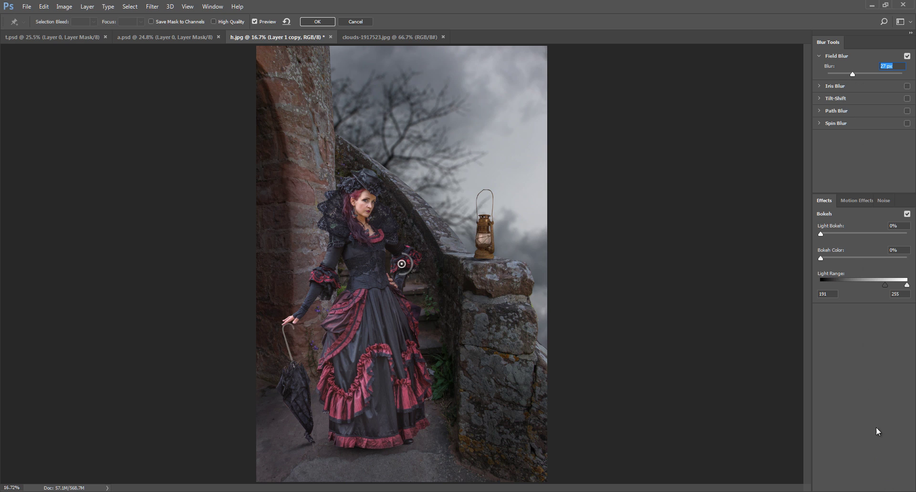
click(324, 24)
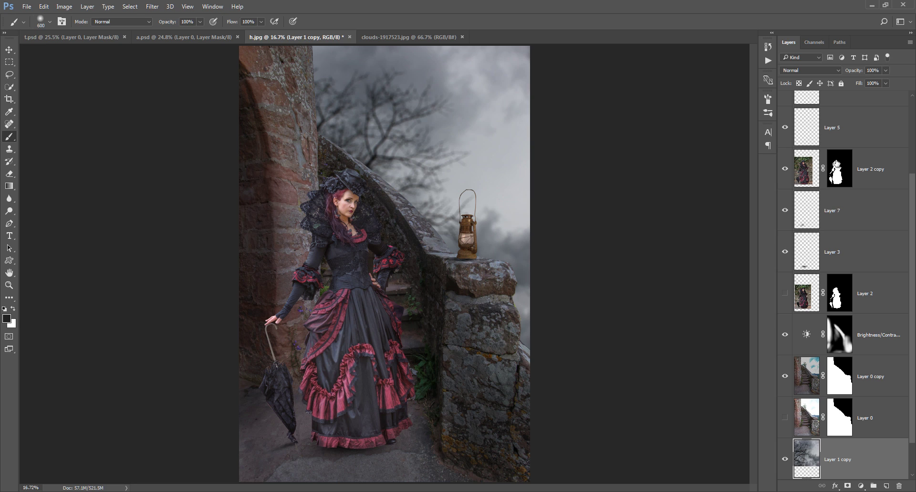
drag(914, 195, 915, 210)
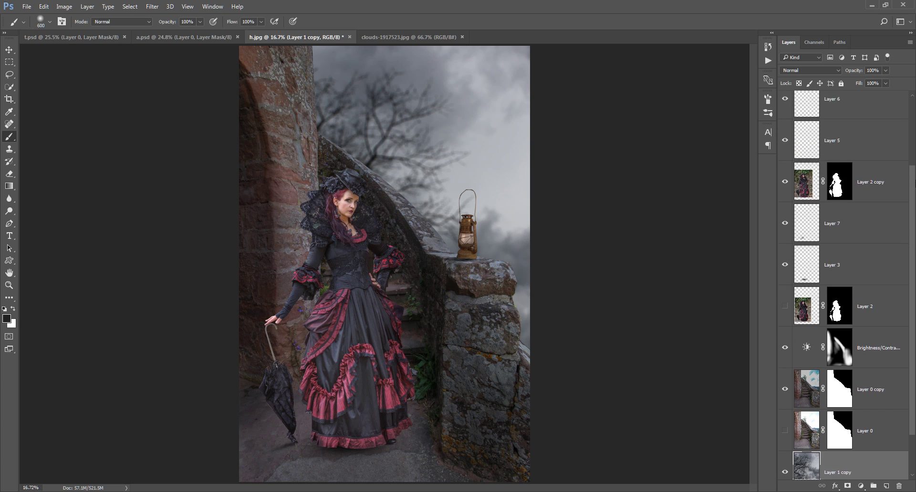
drag(914, 210, 915, 212)
Step: Add Layer 8 clipped to Layer 0 copy in Overlay mode, with white as the paint colour
click(866, 354)
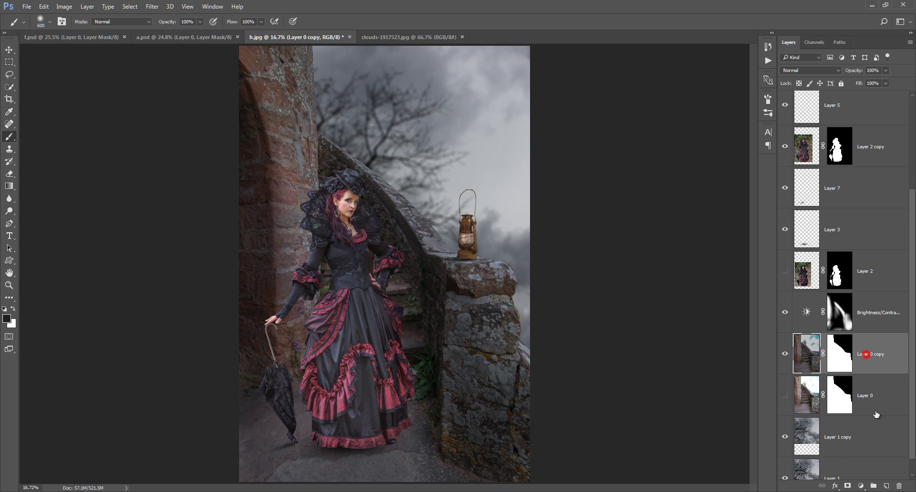
click(887, 485)
alt+click(876, 372)
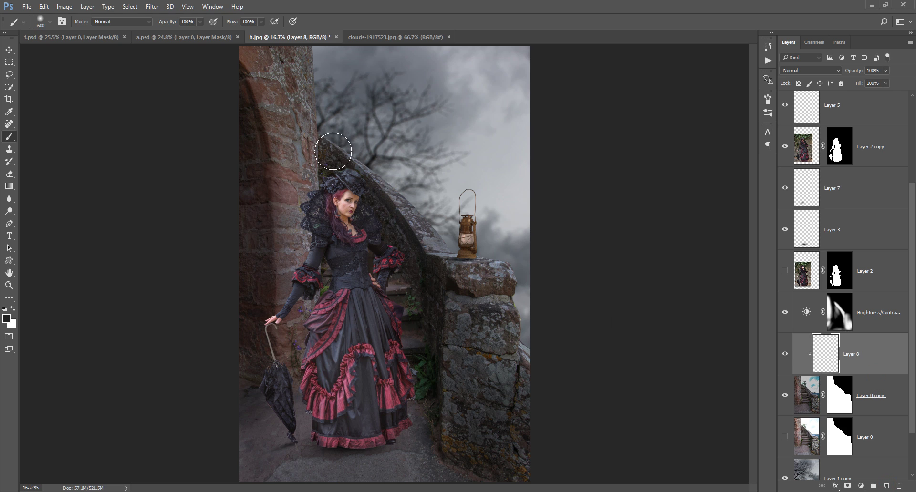
click(14, 309)
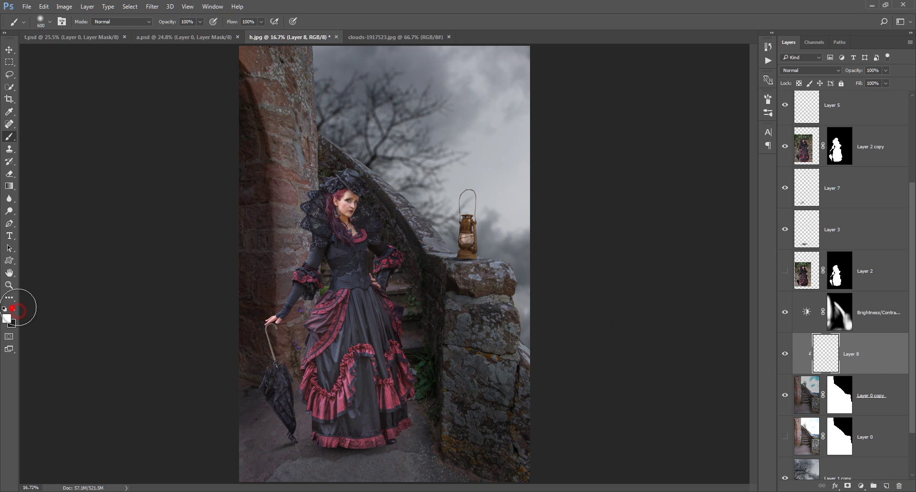
click(823, 70)
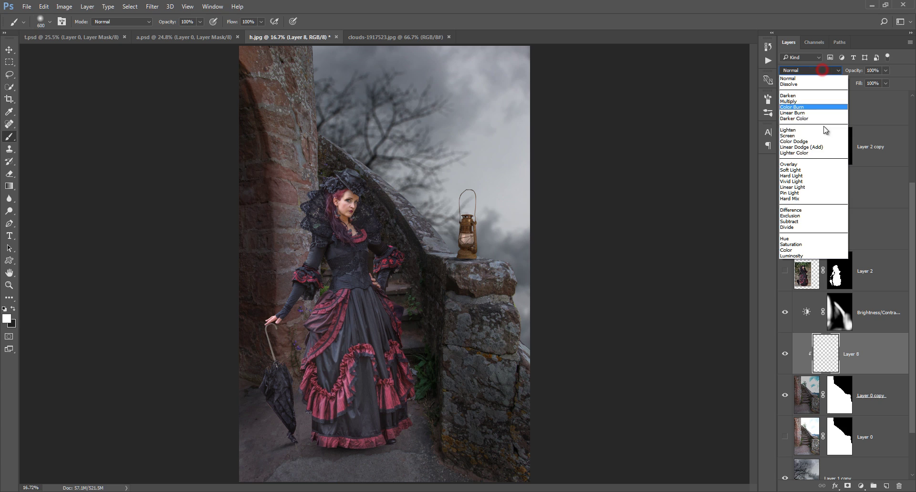
click(811, 161)
Step: Paint white light along the tower edge and top with 250–700 px brushes
key(bracketleft)
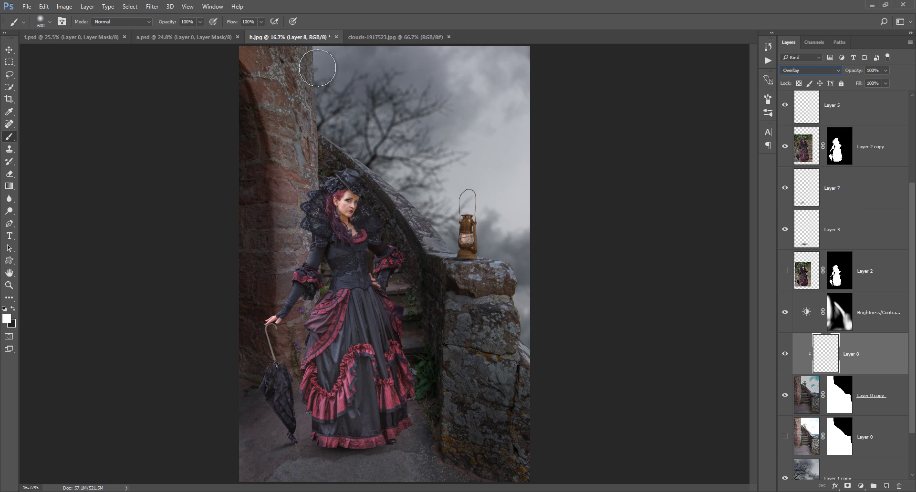
click(315, 57)
key(bracketleft)
key(bracketleft)
key(bracketleft)
click(305, 50)
click(311, 74)
click(312, 101)
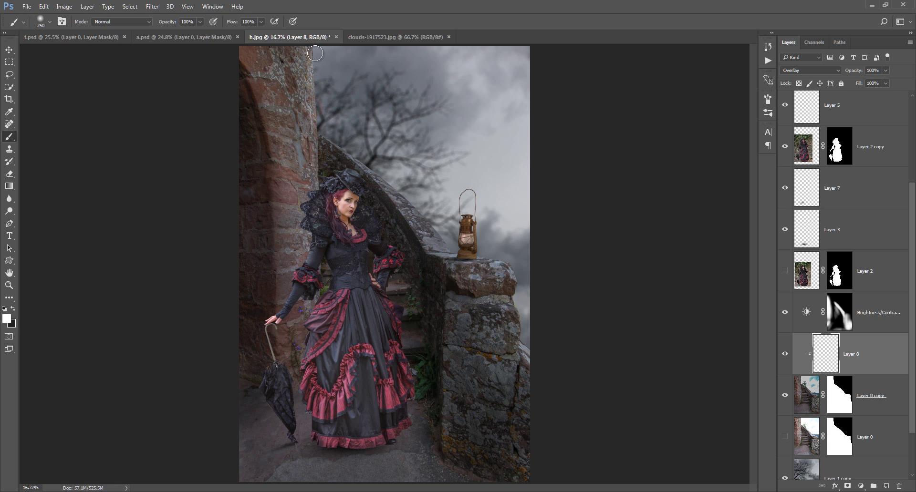
key(bracketright)
key(bracketright)
key(bracketright)
key(bracketright)
key(bracketright)
click(281, 51)
key(bracketleft)
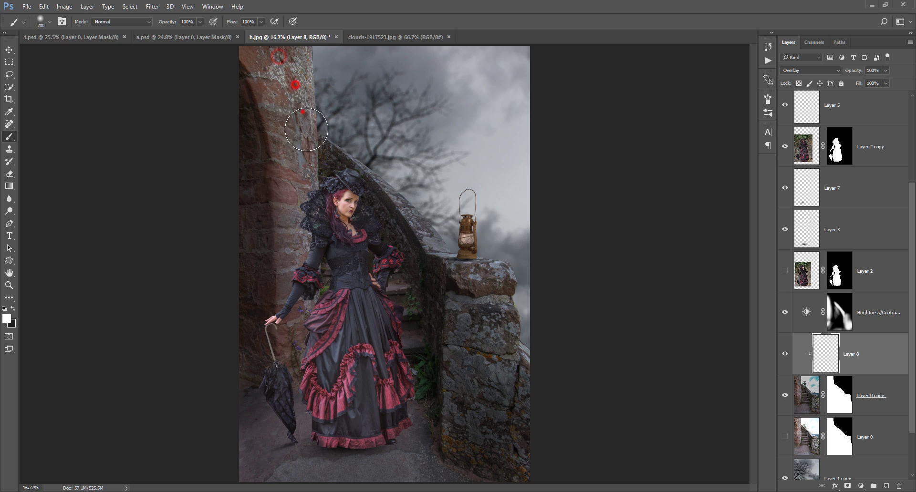
click(302, 113)
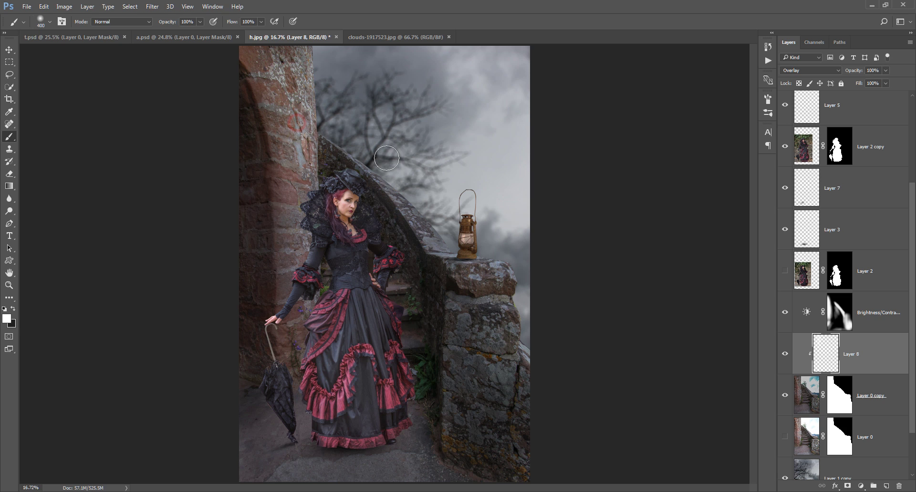
key(bracketleft)
key(bracketleft)
key(bracketleft)
Step: Paint light along the stair rail and the stone wall's top edge and face
drag(413, 205, 443, 241)
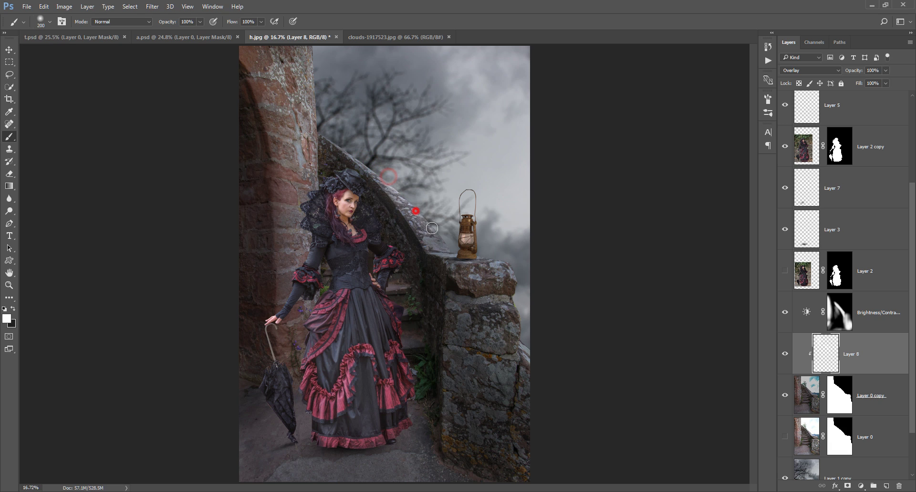
mouse_move(394, 190)
mouse_down()
mouse_move(444, 245)
mouse_move(526, 285)
mouse_move(526, 331)
mouse_up()
click(529, 339)
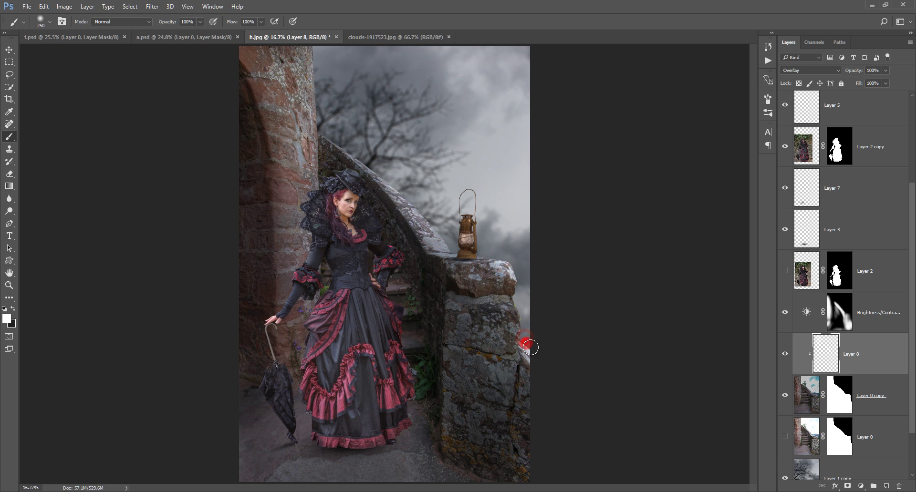
drag(505, 289, 531, 344)
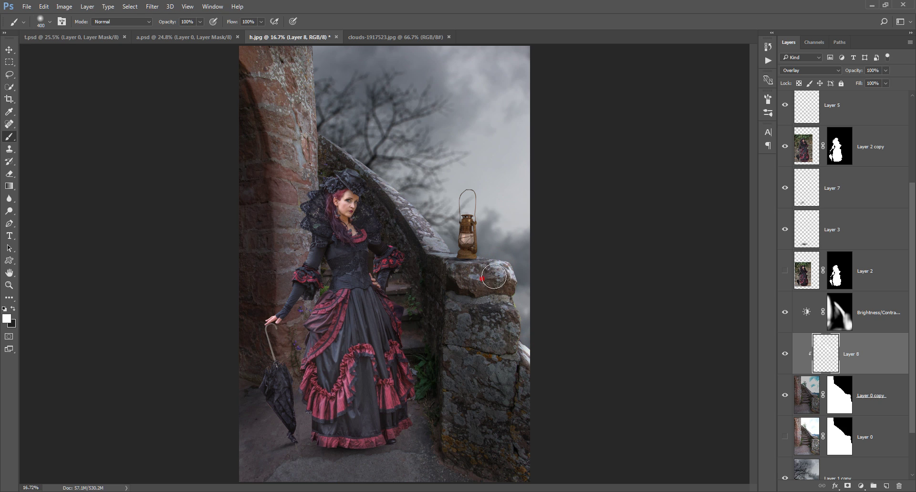
key(bracketright)
click(489, 303)
drag(510, 338, 499, 291)
Step: Brighten the wall top below the lantern, the wall face and its right edge
key(bracketleft)
key(bracketleft)
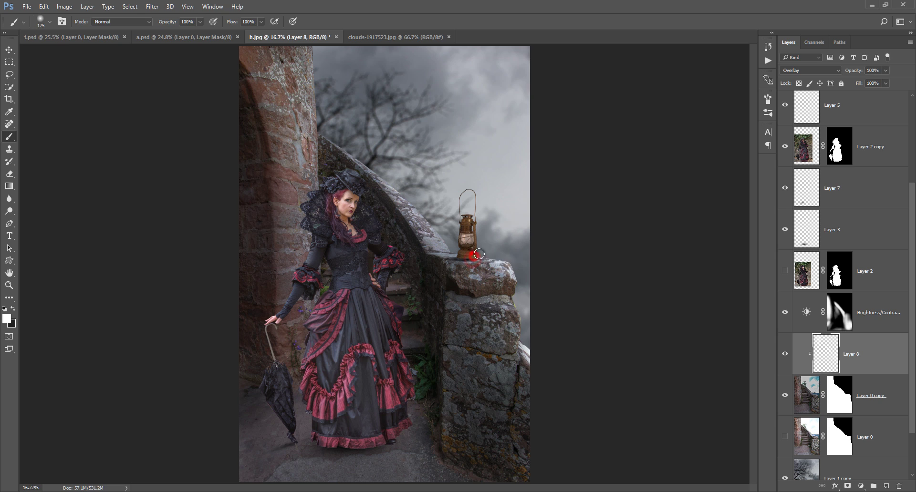
drag(497, 261, 504, 263)
click(513, 278)
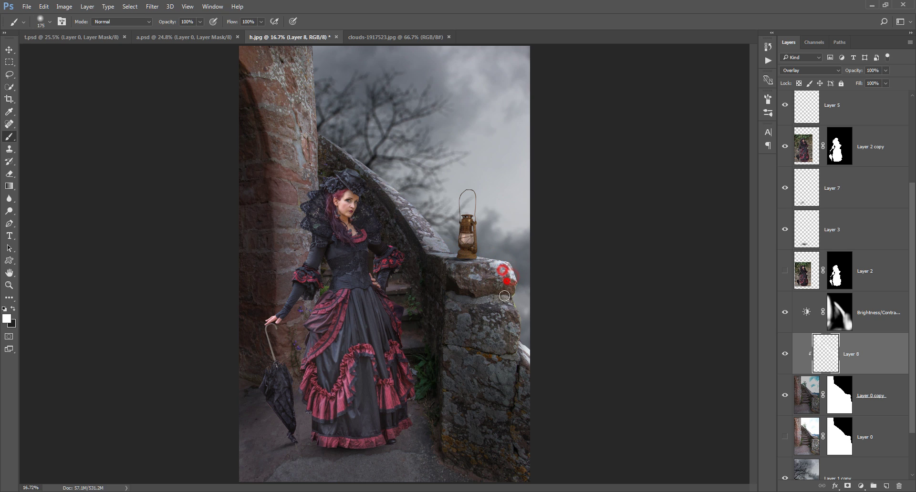
click(480, 275)
key(bracketright)
key(bracketright)
key(bracketright)
key(bracketright)
key(bracketright)
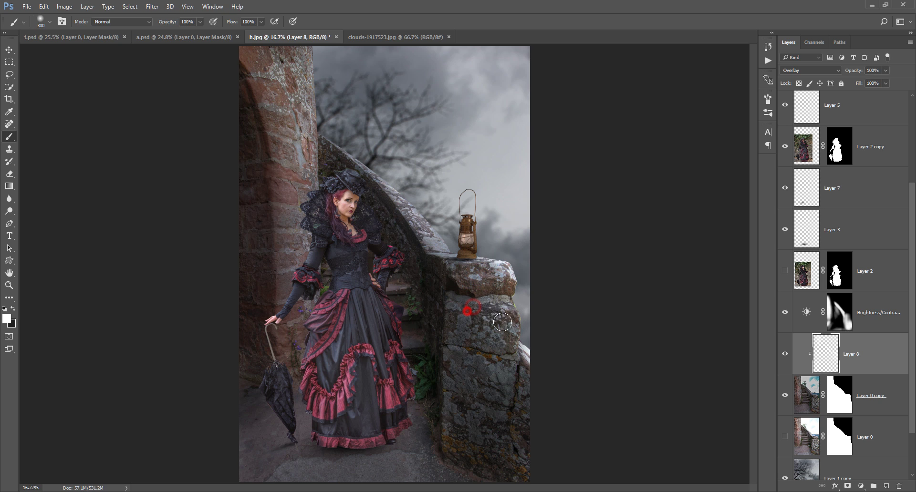
click(487, 327)
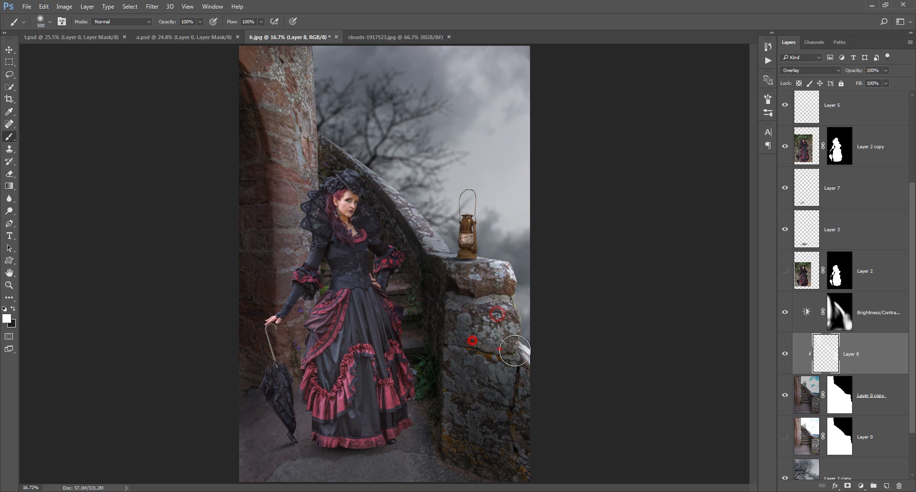
click(529, 357)
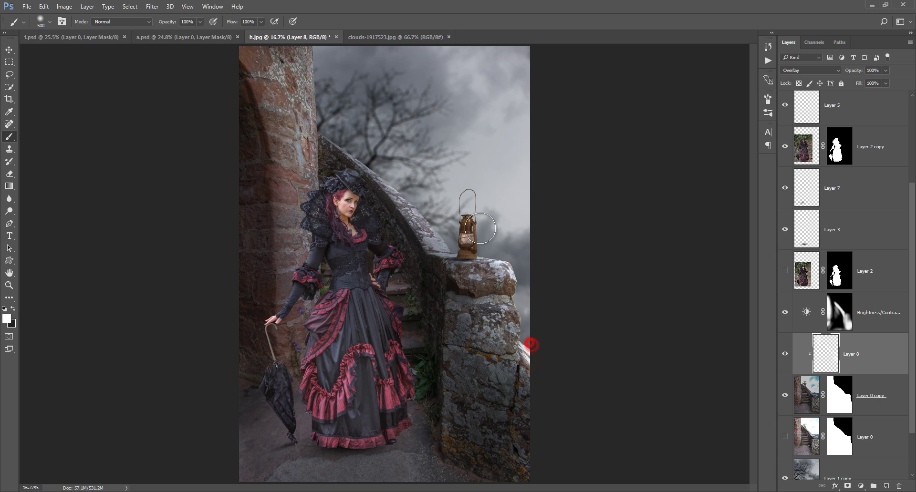
key(bracketleft)
key(bracketleft)
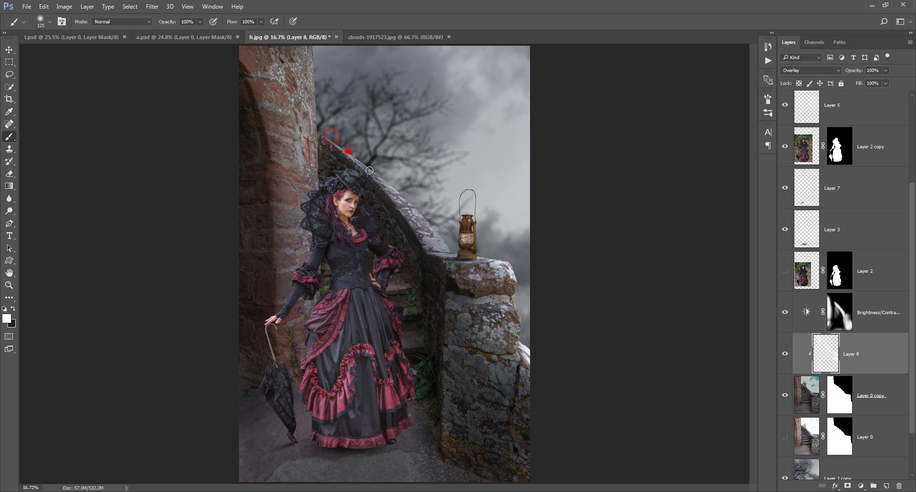
Step: Add light to the stair rail edge and down the tower edge, undoing the last tower stroke
click(408, 198)
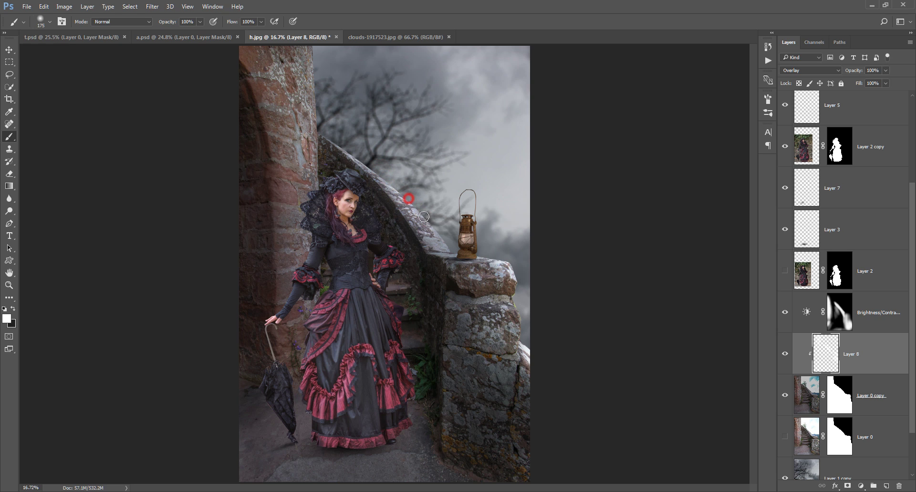
click(407, 202)
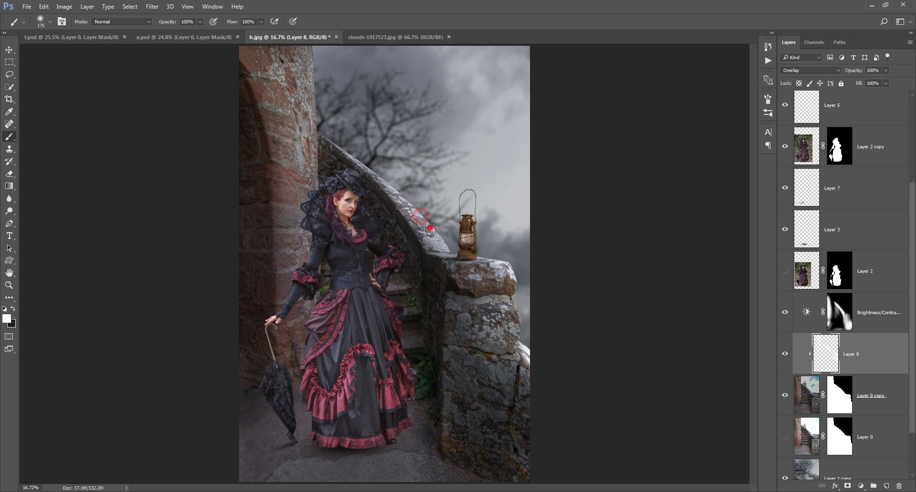
click(407, 202)
click(385, 174)
click(308, 57)
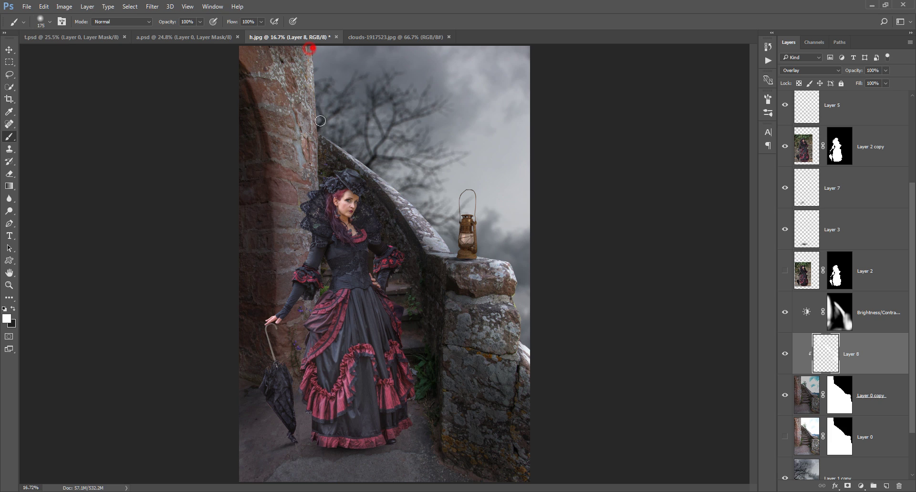
key(bracketright)
key(bracketright)
drag(301, 116, 304, 173)
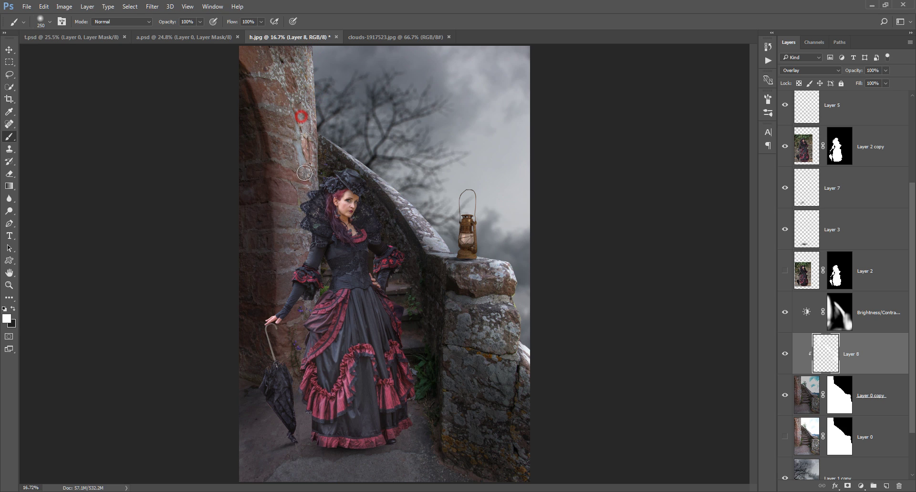
key(bracketright)
key(bracketright)
drag(300, 133, 305, 248)
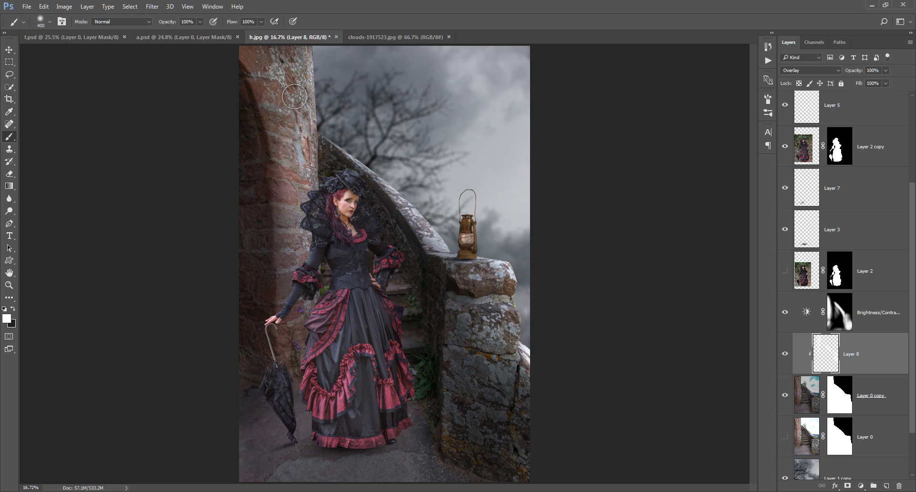
drag(294, 96, 293, 67)
key(ctrl+z)
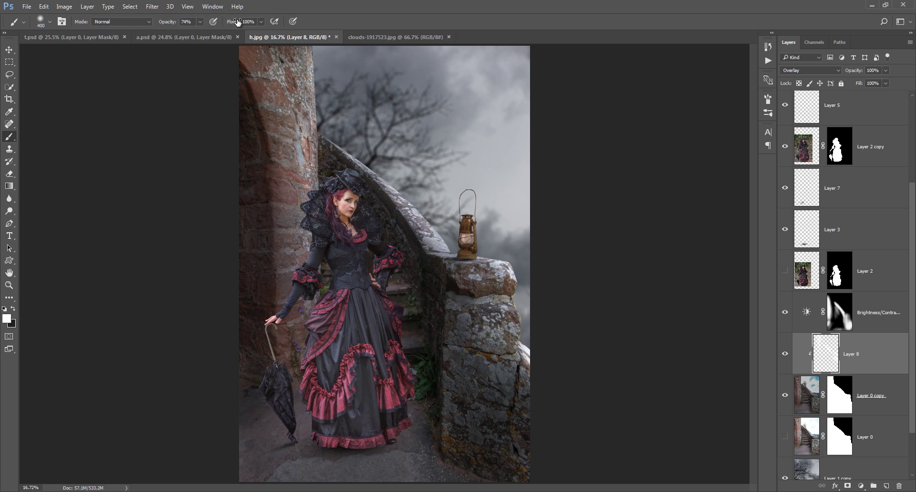
Step: At 54% brush flow, gently lighten the tower stone and the dress hem
drag(232, 22, 210, 21)
drag(266, 61, 303, 205)
click(332, 404)
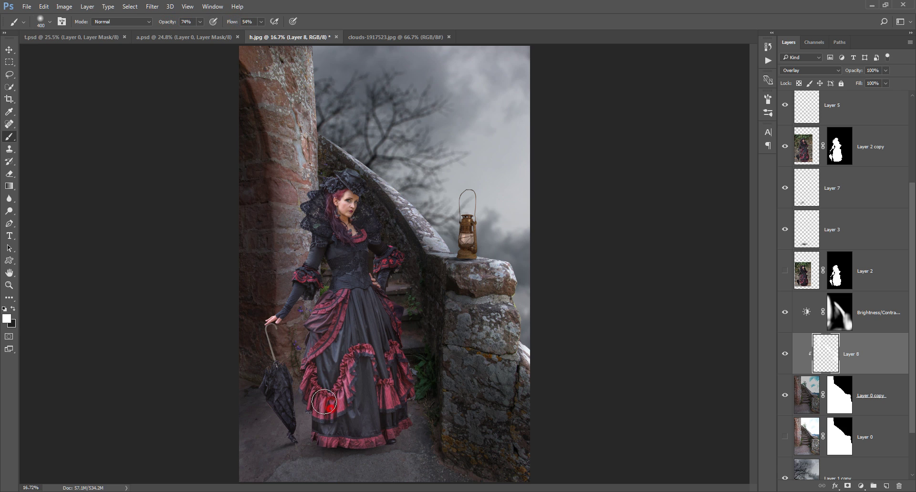
click(374, 428)
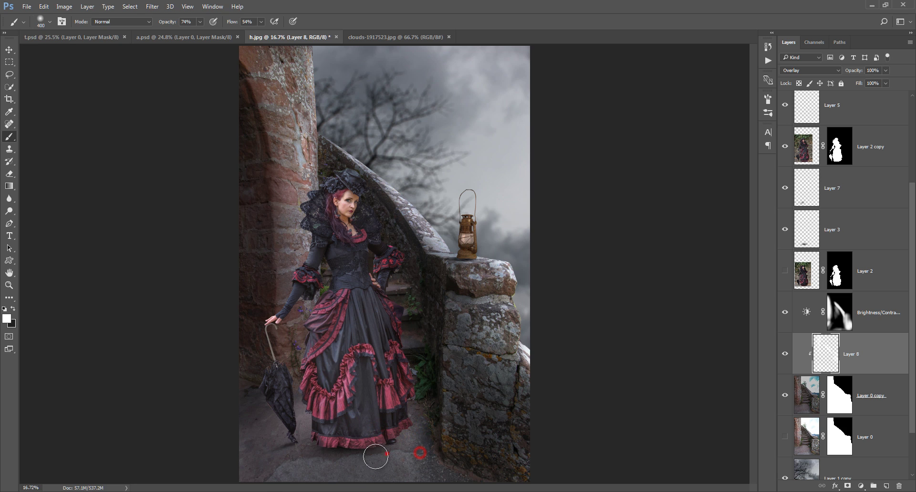
click(302, 389)
drag(310, 397, 312, 385)
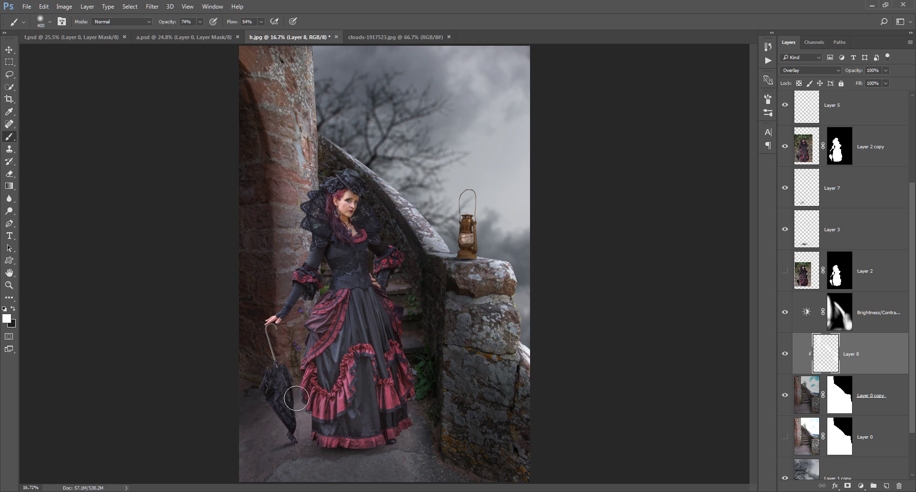
click(439, 447)
drag(402, 450, 347, 454)
drag(911, 210, 895, 96)
Step: Add a Brightness/Contrast adjustment at the top of the stack with brightness about -52
click(888, 110)
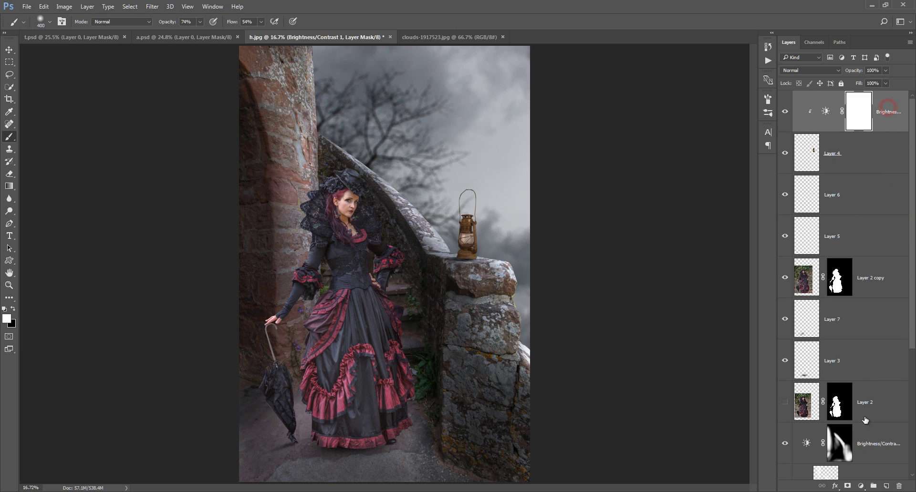
click(861, 486)
click(849, 299)
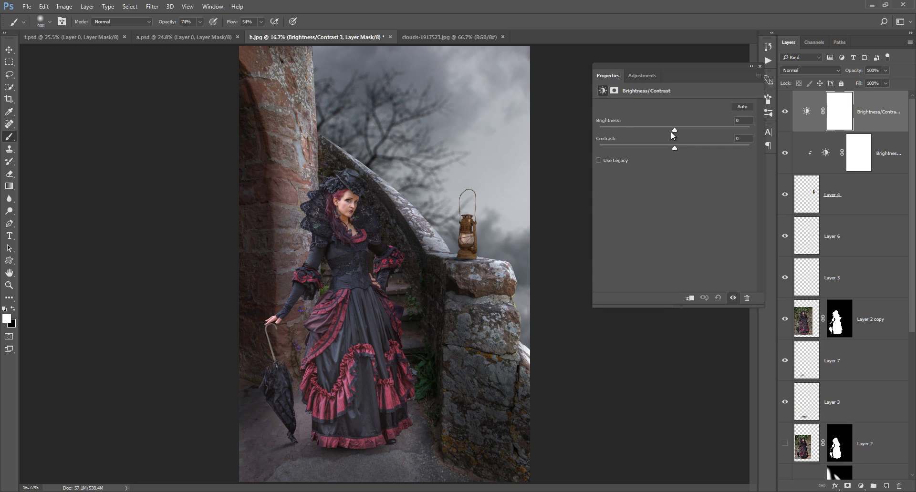
drag(674, 132, 652, 131)
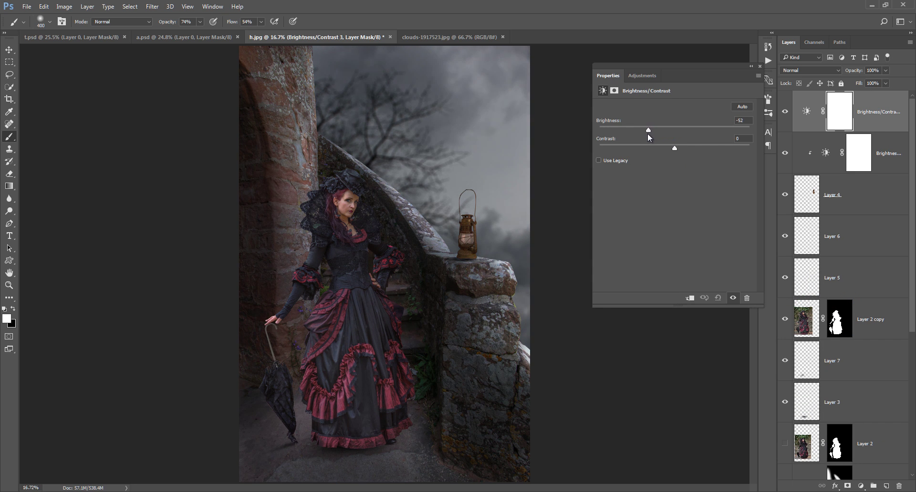
click(759, 68)
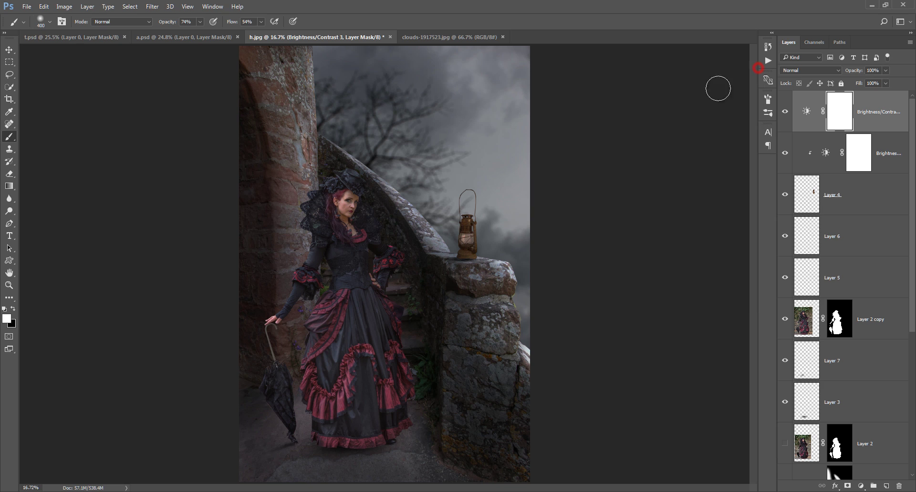
Step: Draw a radial gradient on the adjustment's mask to fade the darkening
click(9, 186)
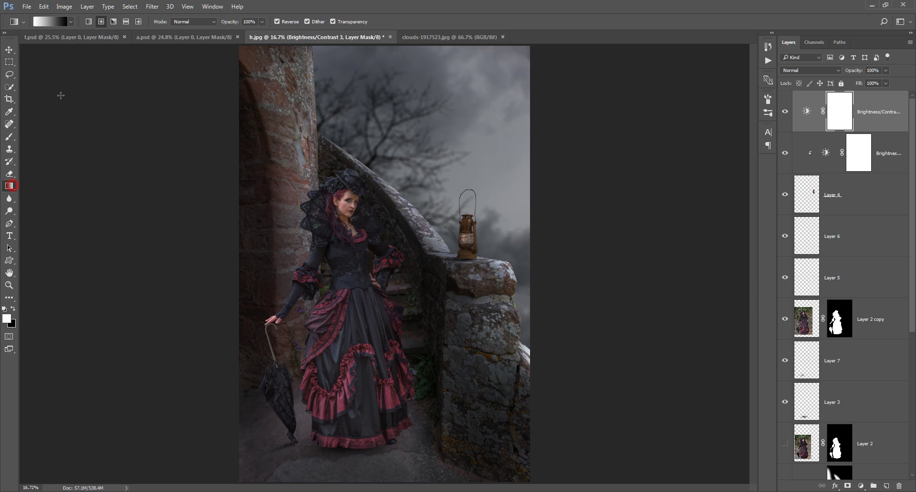
click(101, 21)
drag(477, 126, 254, 488)
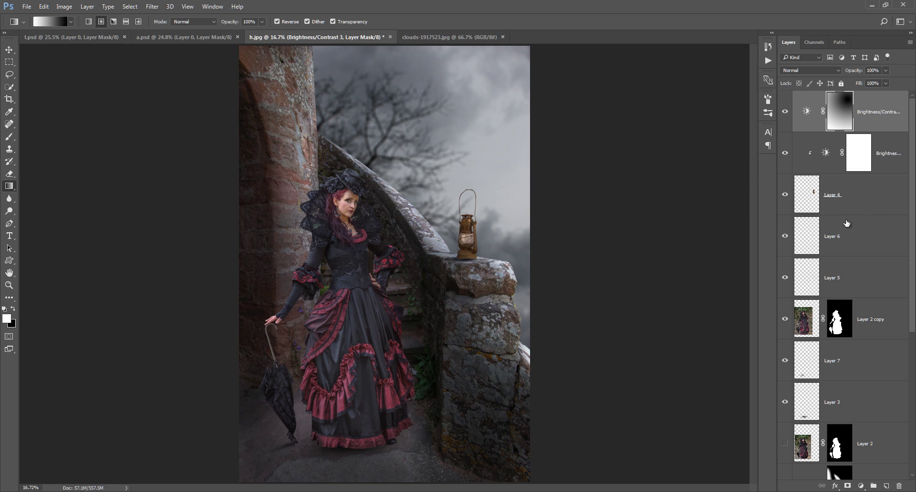
scroll(913, 204, down, 1)
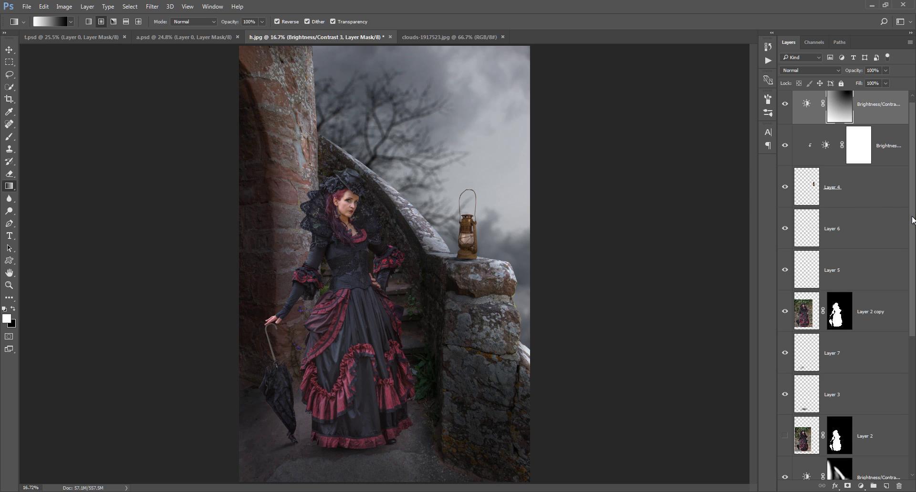
scroll(913, 210, up, 1)
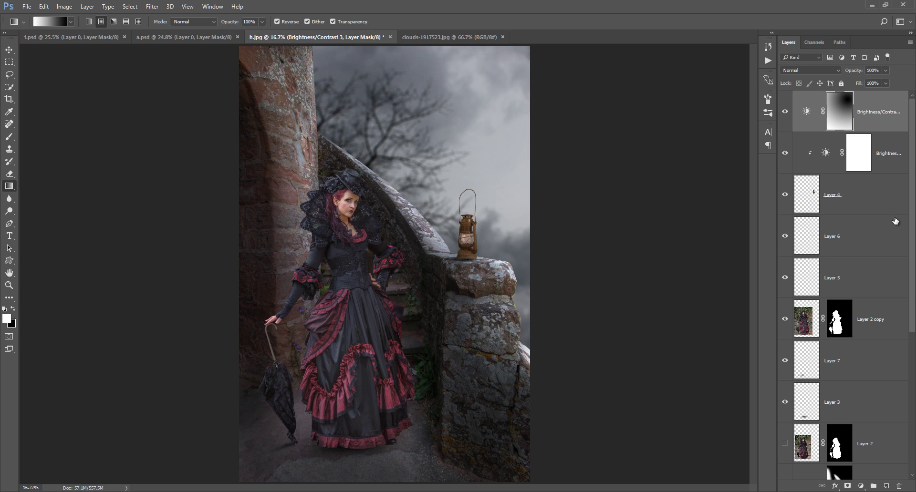
Step: Create Layer 9 clipped to Layer 2 copy and switch to the Brush tool
drag(912, 230, 911, 258)
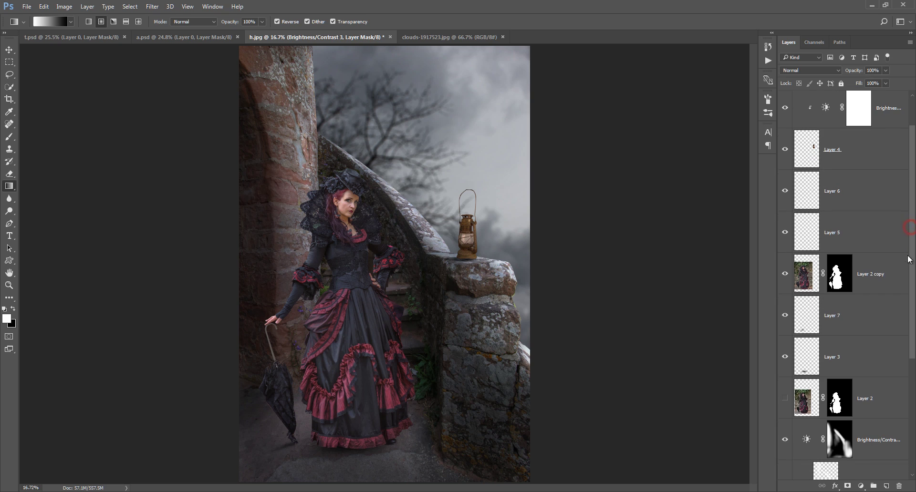
click(881, 274)
click(886, 486)
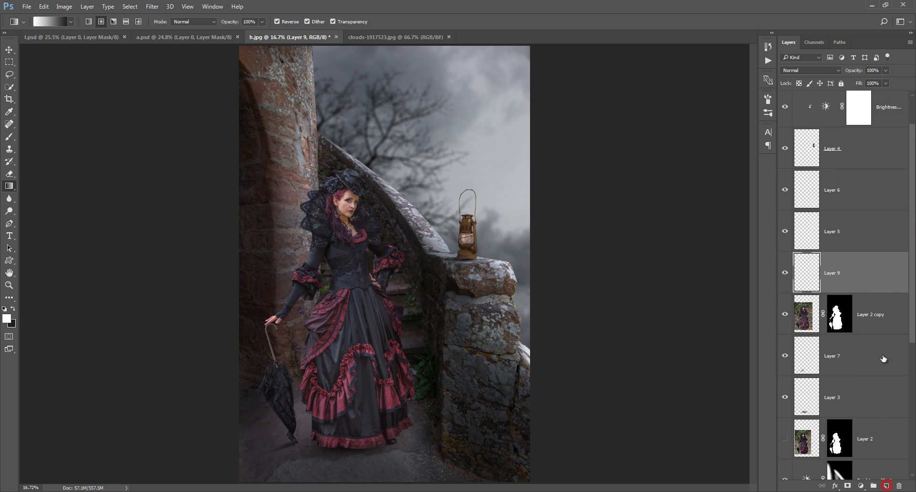
alt+click(876, 292)
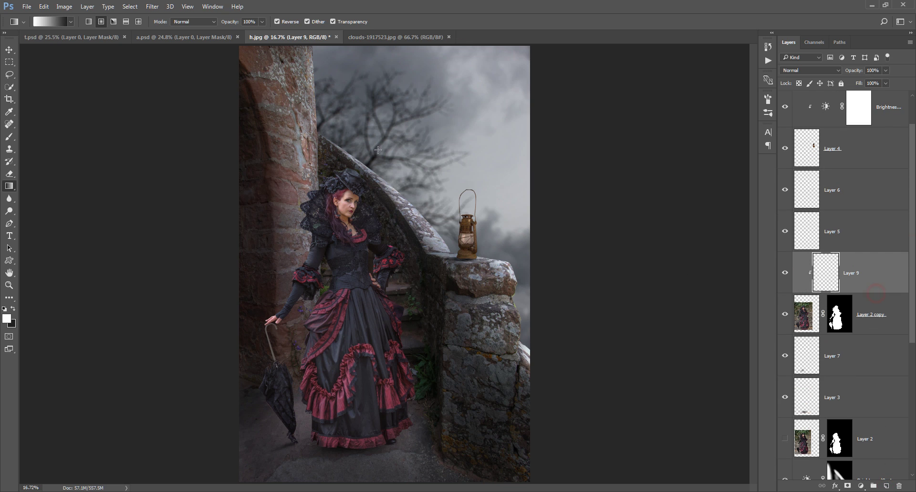
key(b)
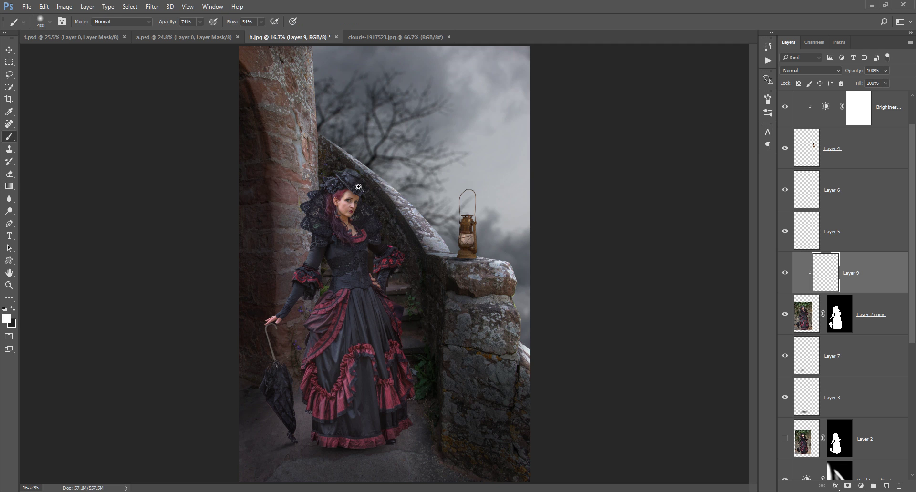
Step: With a 150 px brush, paint along the hat and the woman's right shoulder
scroll(367, 200, up, 2)
scroll(373, 206, up, 2)
drag(384, 172, 367, 212)
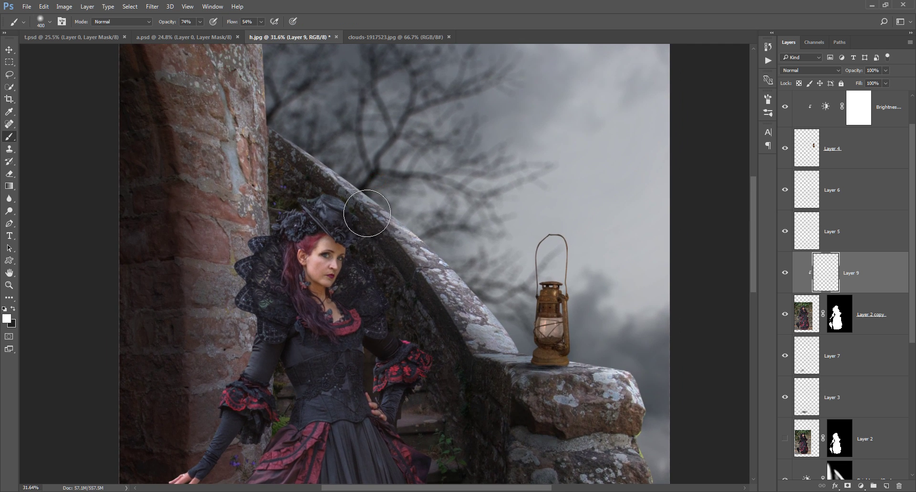
key(bracketleft)
key(bracketleft)
key(bracketleft)
drag(327, 192, 335, 197)
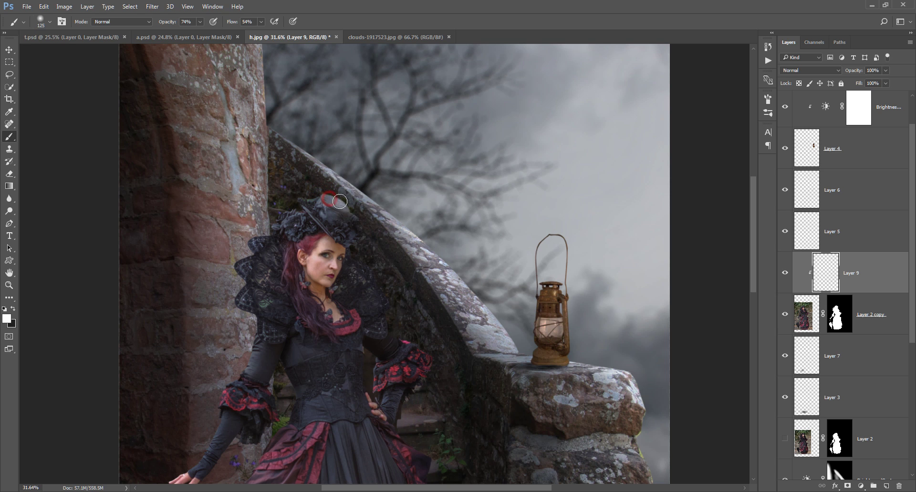
key(bracketright)
click(348, 227)
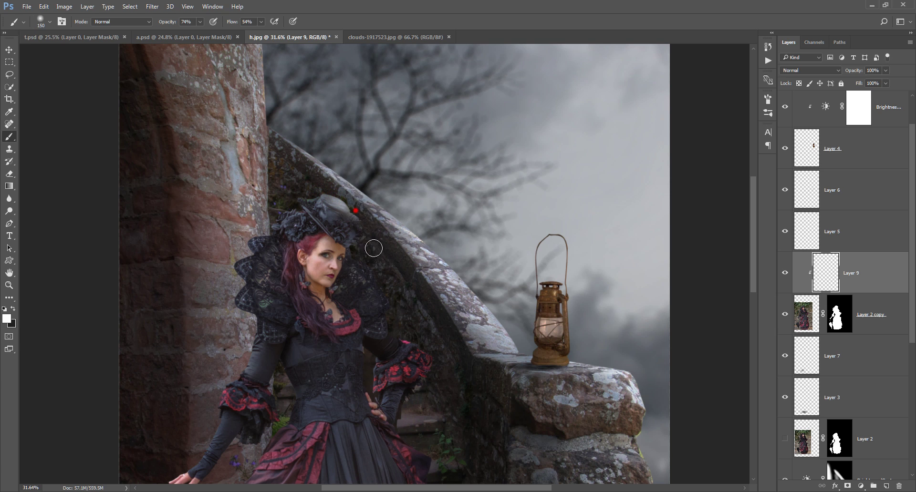
click(361, 238)
click(381, 279)
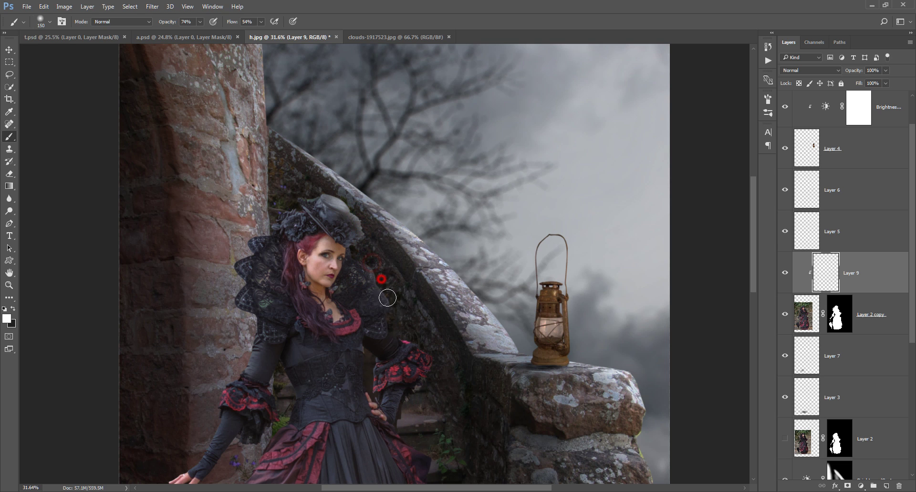
click(357, 256)
drag(415, 364, 368, 149)
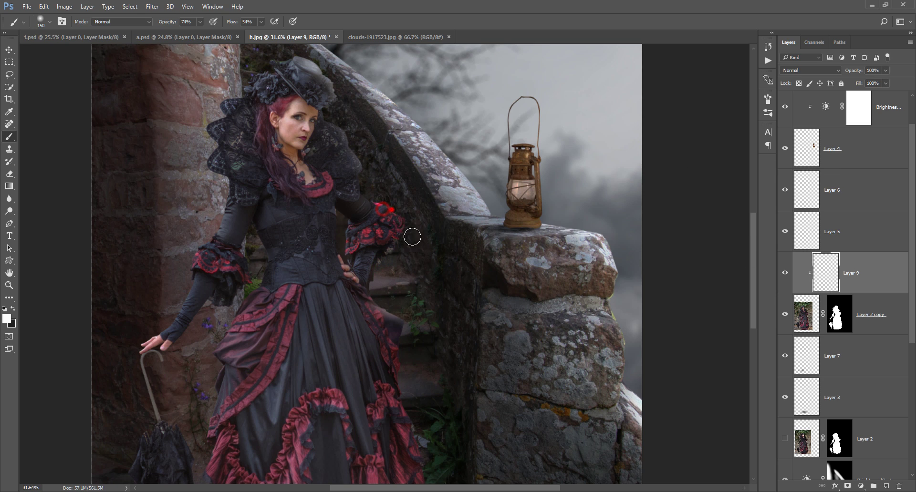
Step: Paint along the skirt's right edge and hem, then fit the image and toggle Layer 9 to compare
drag(398, 265, 397, 262)
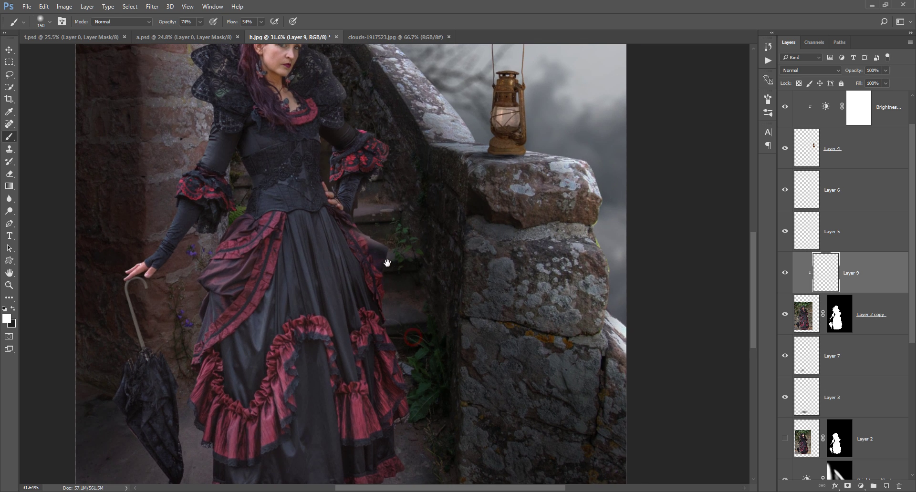
click(374, 273)
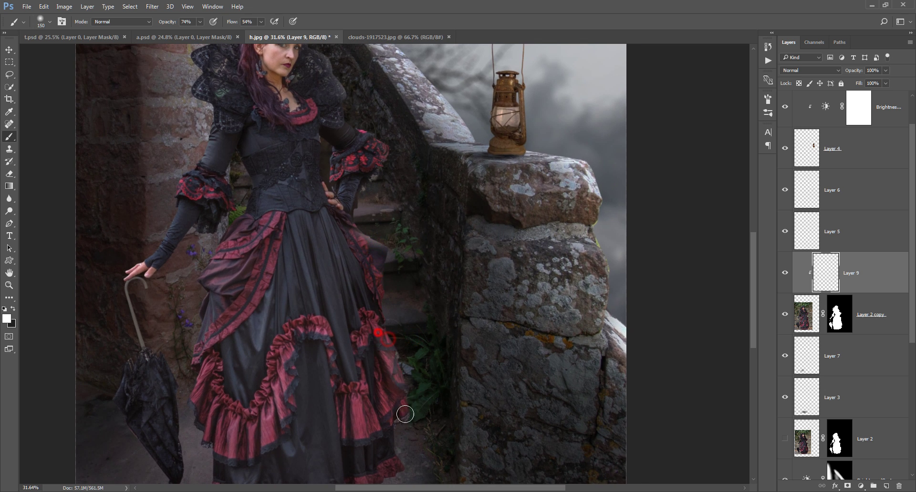
drag(405, 397, 394, 304)
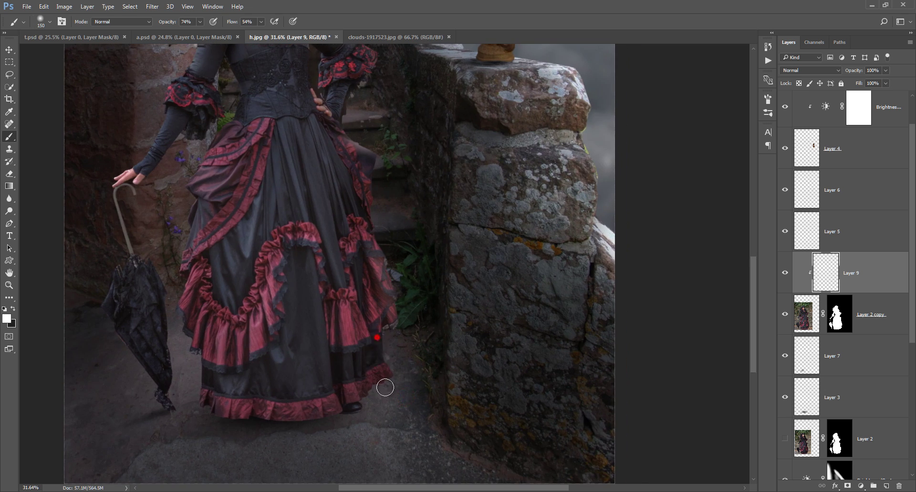
click(368, 381)
key(ctrl+0)
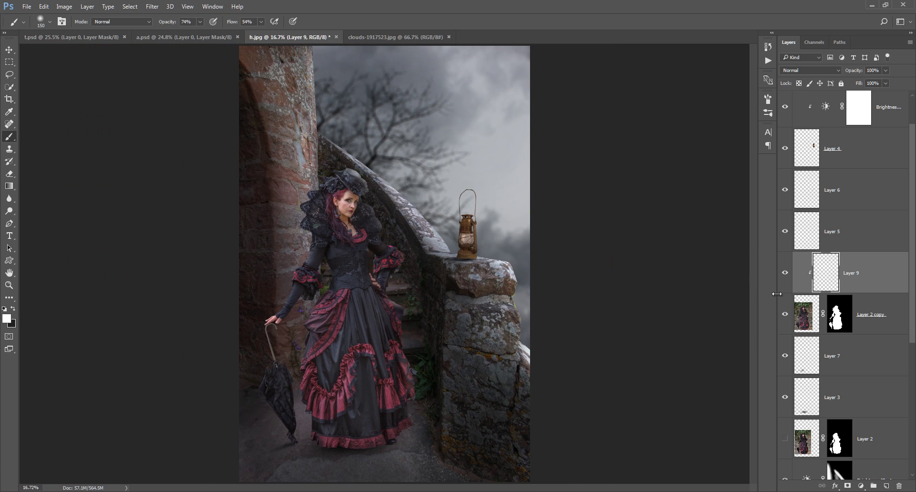
click(785, 273)
Step: Add a new Layer 10 clipped to Layer 9, and set Layer 9 to Overlay
click(887, 486)
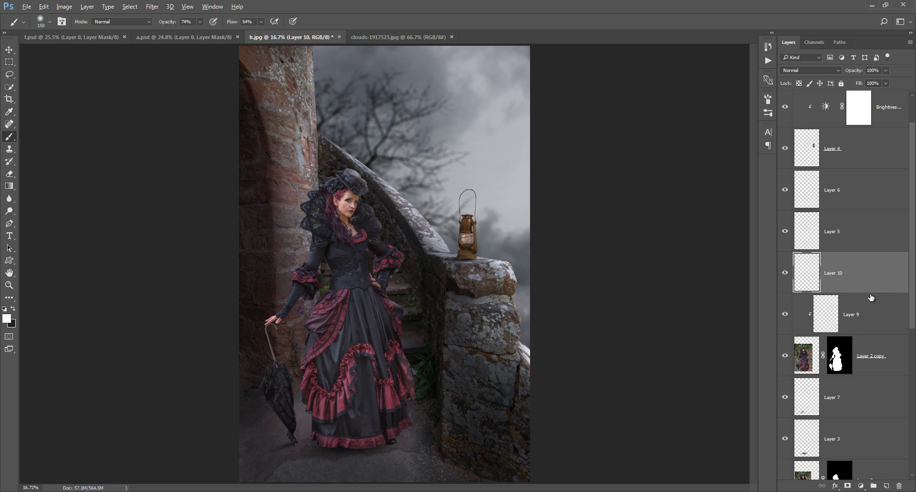
alt+click(868, 295)
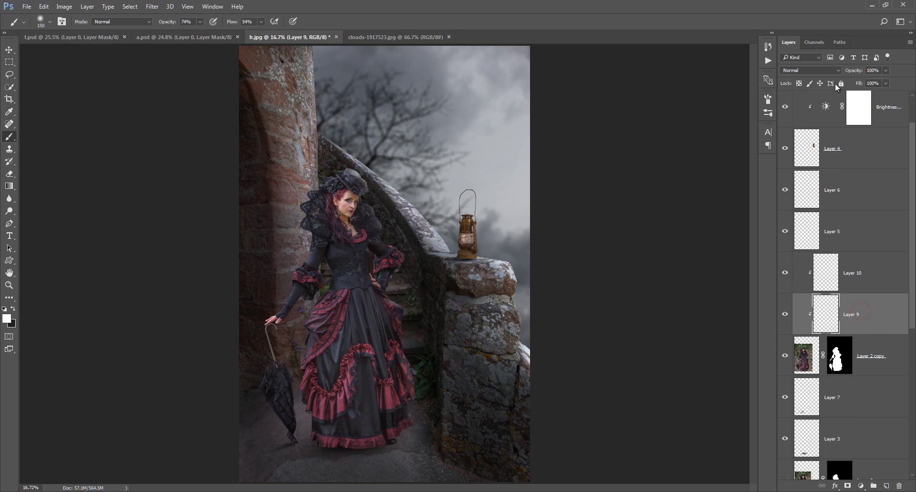
click(830, 70)
click(800, 165)
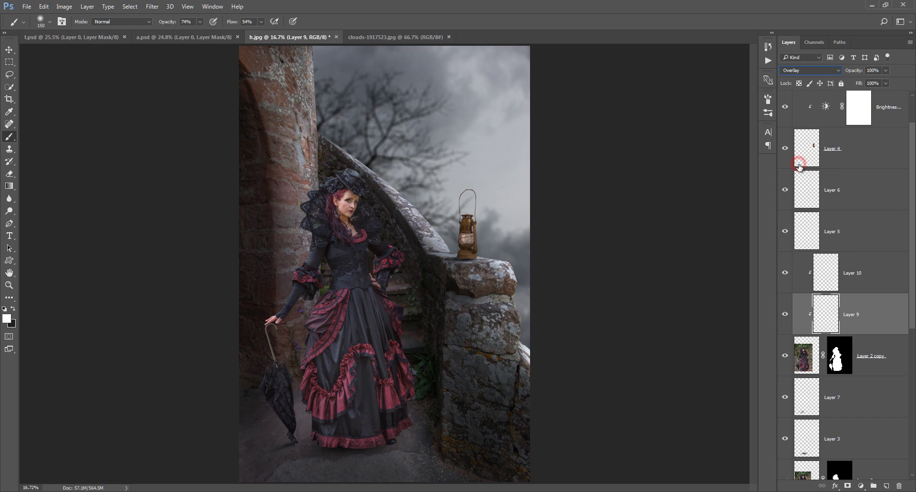
click(785, 314)
click(785, 314)
Step: Set Layer 10 to Lighten and paint highlights along the woman's right side, hat to hem
click(820, 271)
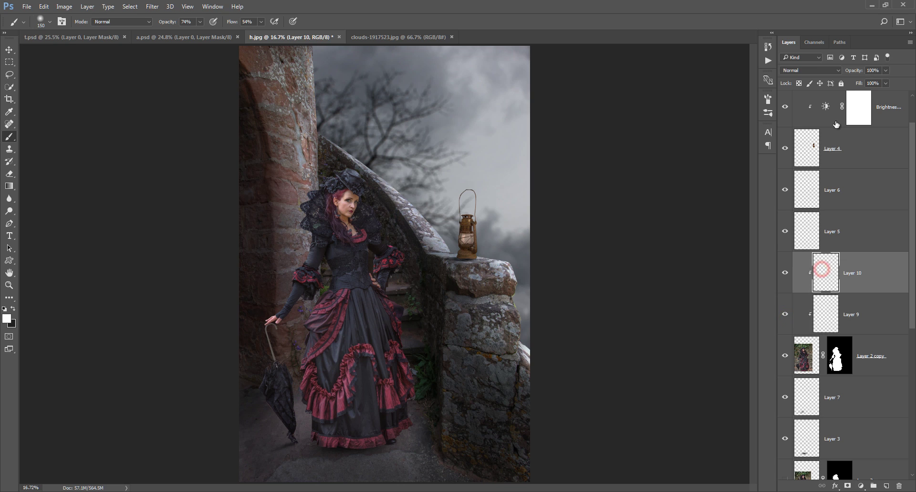
click(824, 71)
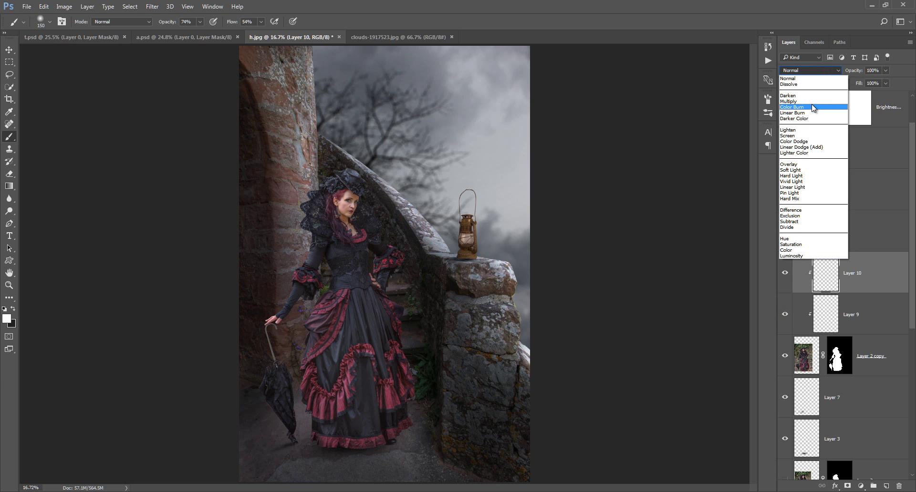
click(807, 130)
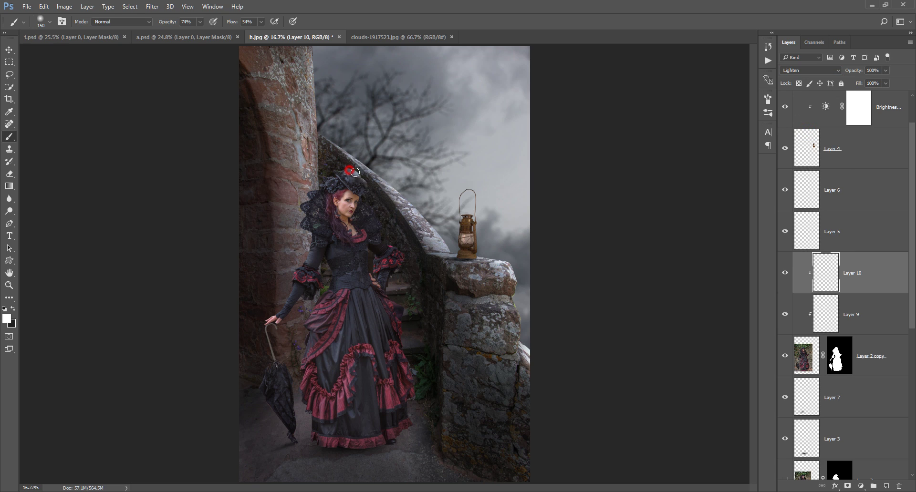
drag(355, 172, 369, 190)
click(372, 205)
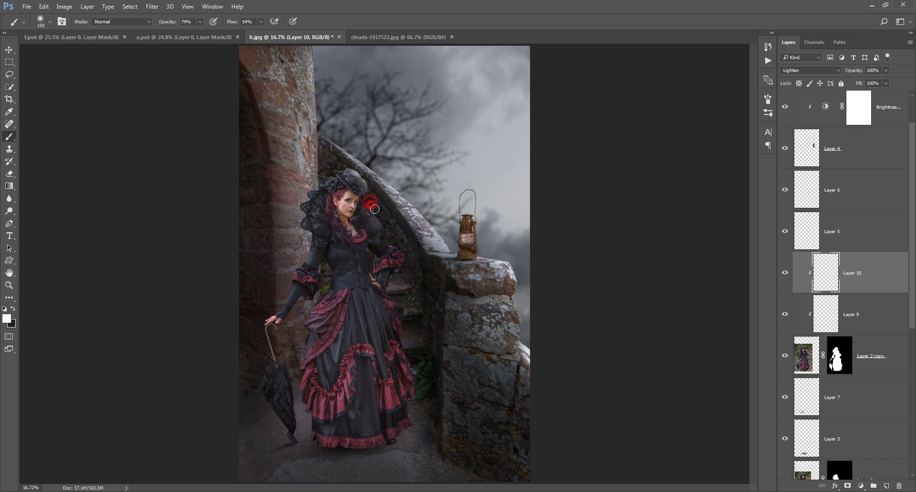
drag(387, 243, 422, 279)
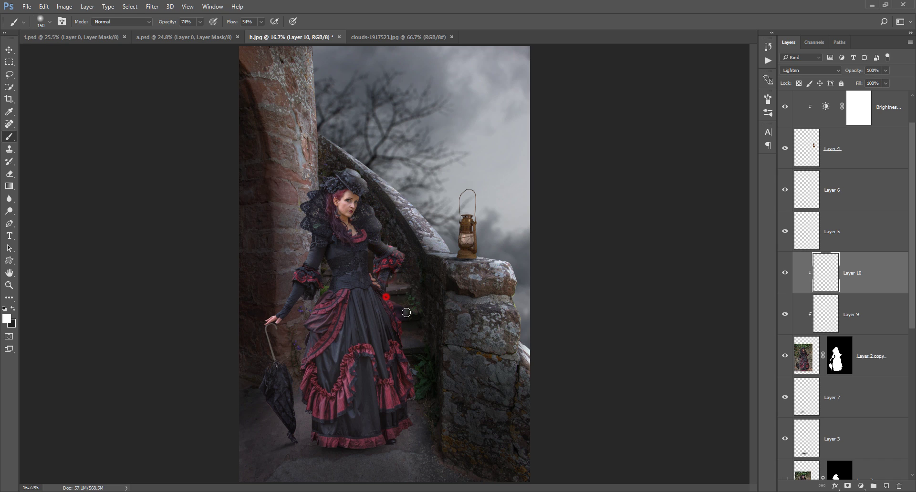
click(387, 298)
click(398, 316)
click(400, 338)
click(404, 399)
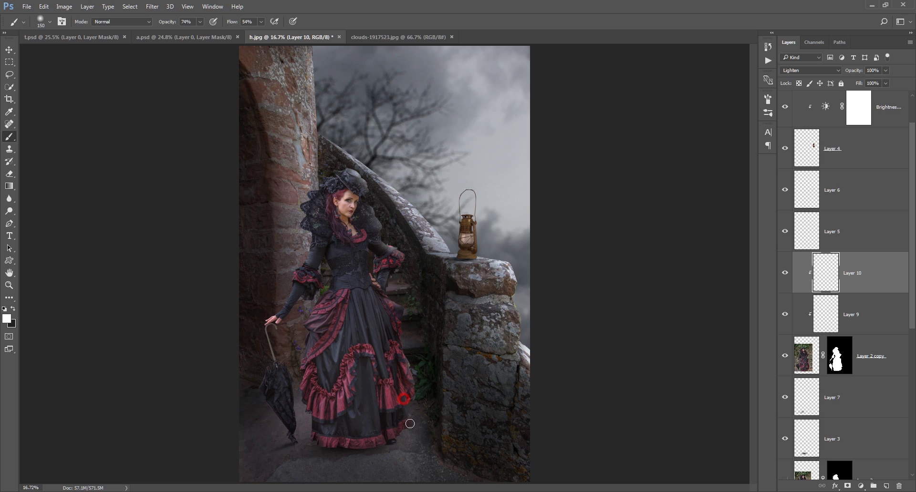
click(398, 437)
Step: Switch Layer 10 to Color Dodge blending at 40% opacity
click(785, 272)
click(816, 71)
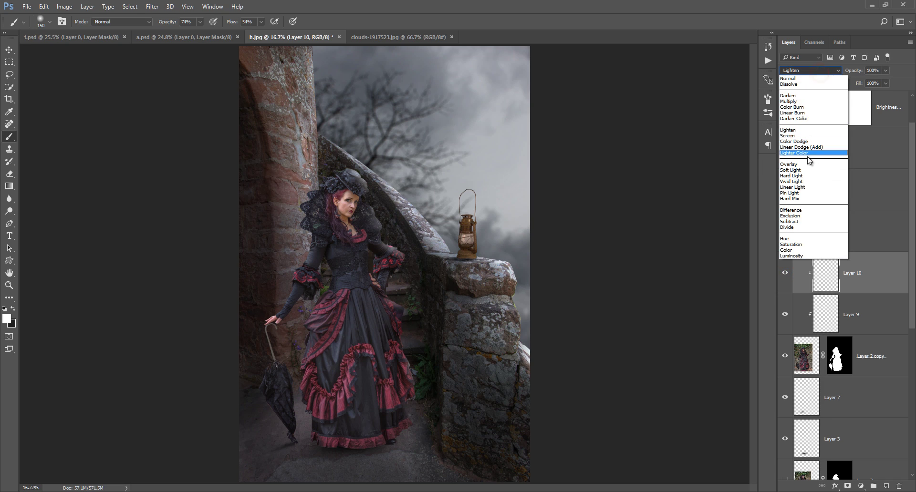
click(803, 167)
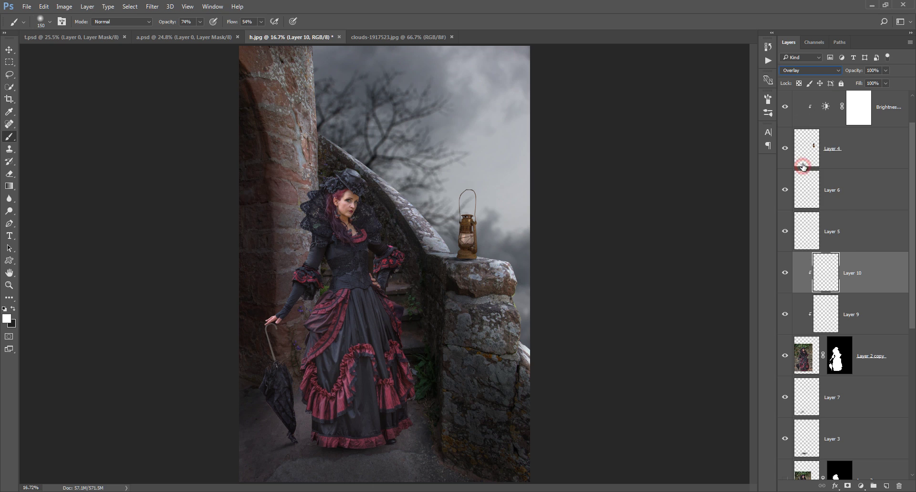
click(820, 75)
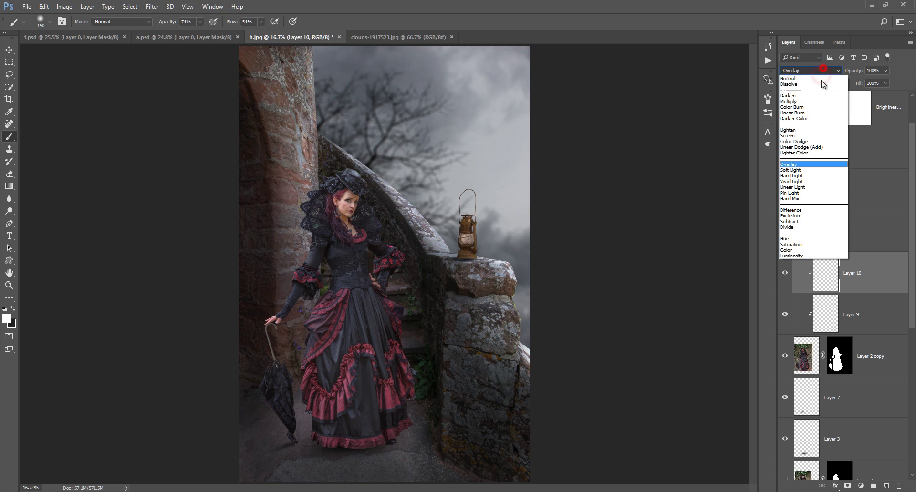
click(799, 140)
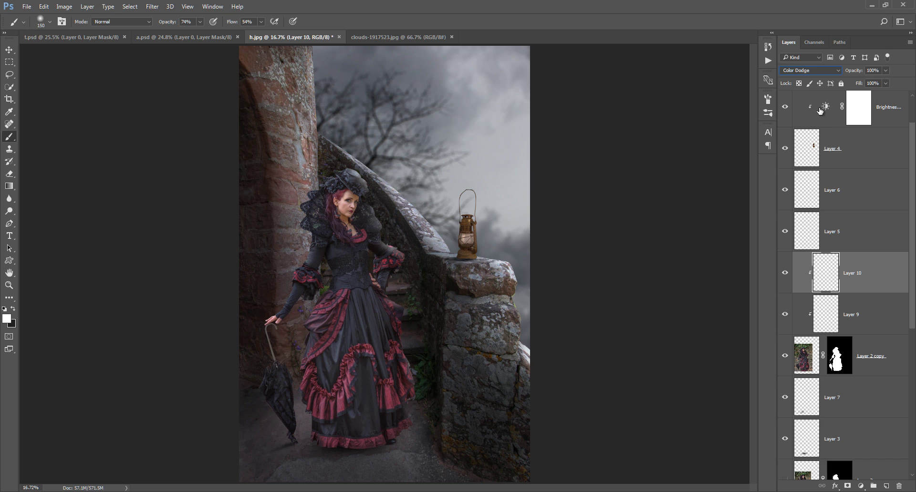
drag(849, 72, 840, 75)
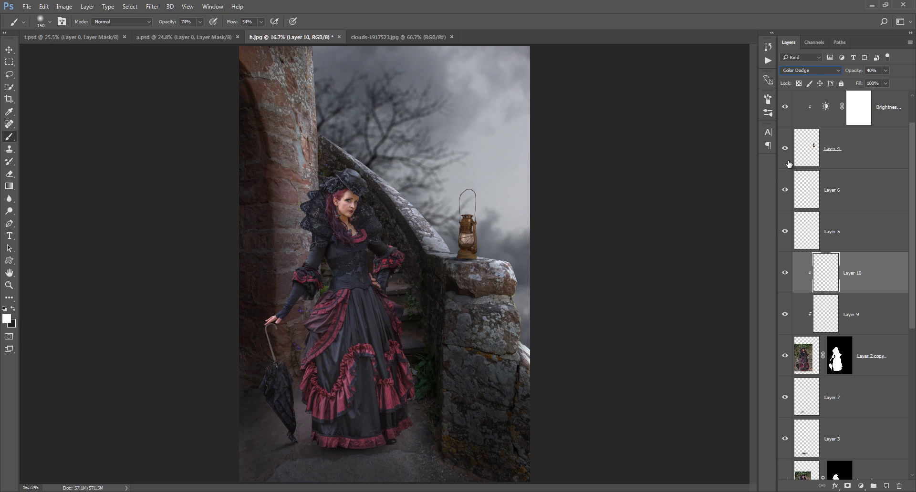
Step: Add a clipped Brightness/Contrast layer with Brightness 76 and Contrast 41
click(862, 486)
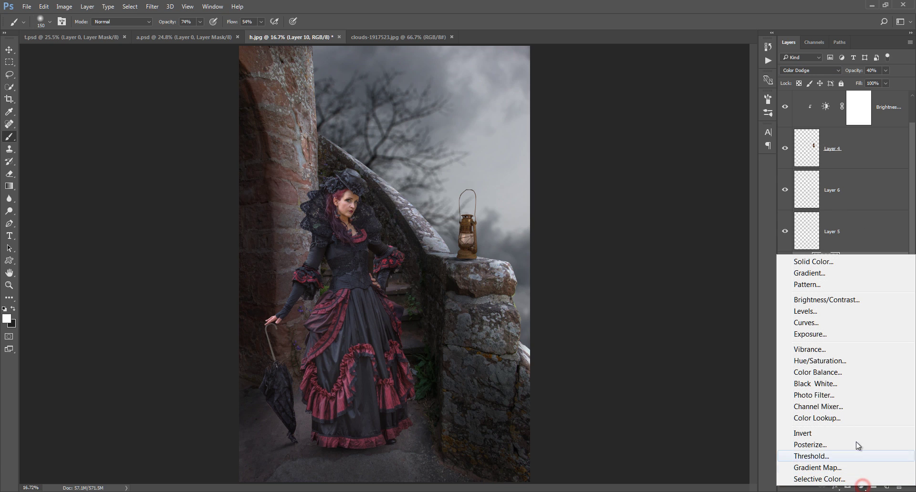
click(848, 299)
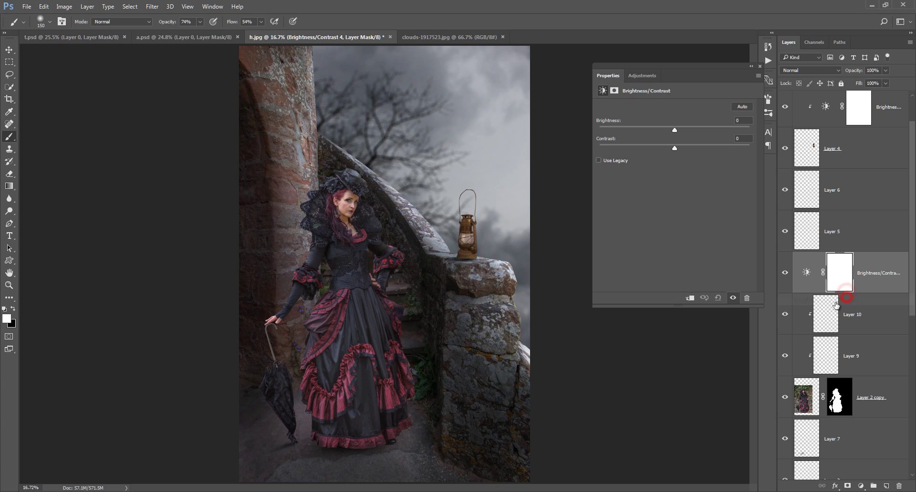
alt+click(868, 292)
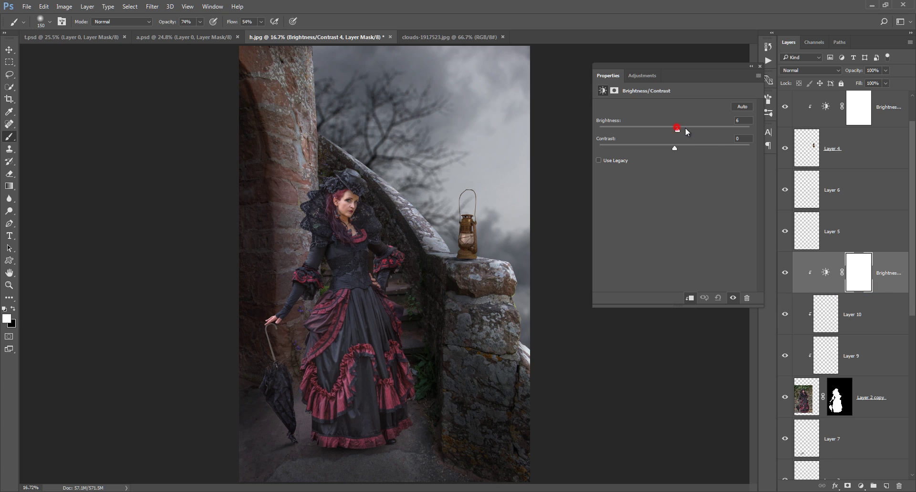
drag(685, 129, 708, 130)
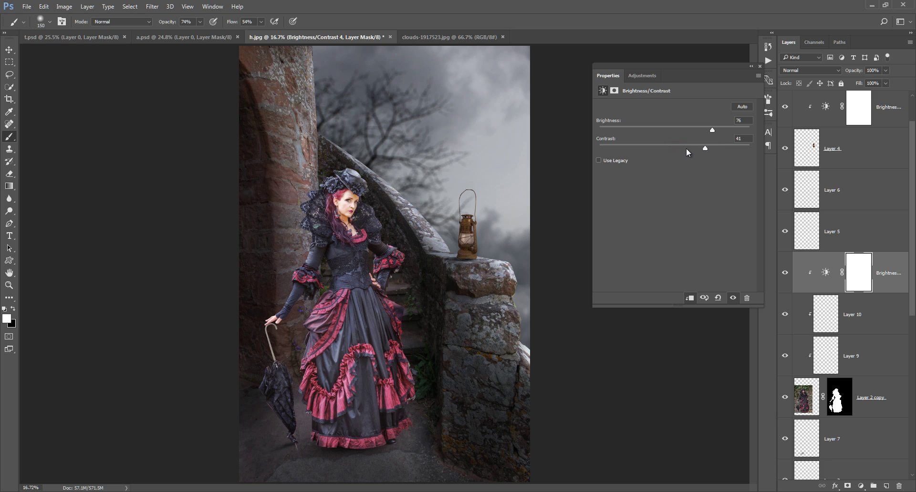
click(760, 68)
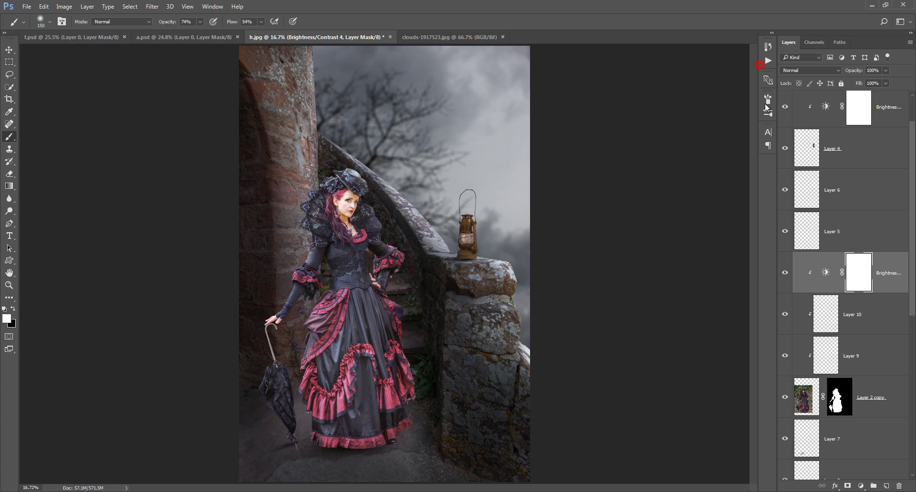
Step: Invert its mask, then paint the brightening back onto the hat, shoulder and skirt
key(ctrl+i)
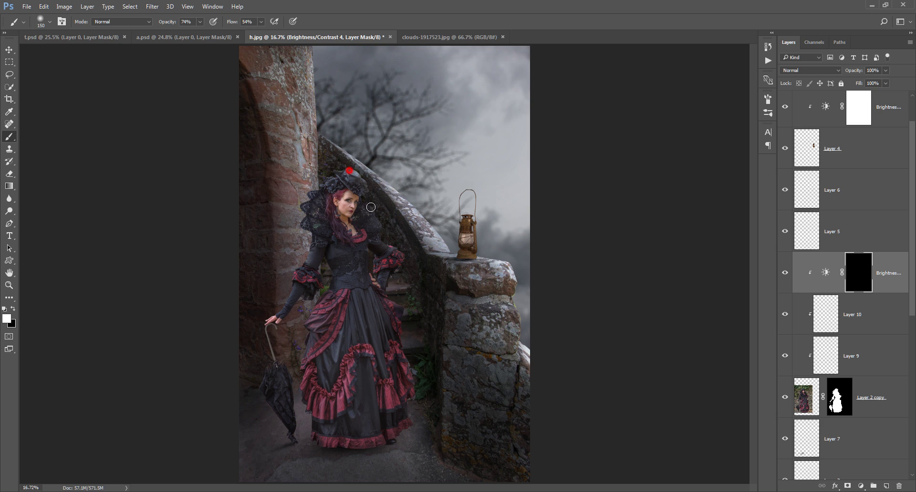
click(364, 194)
click(370, 217)
key(bracketleft)
click(362, 311)
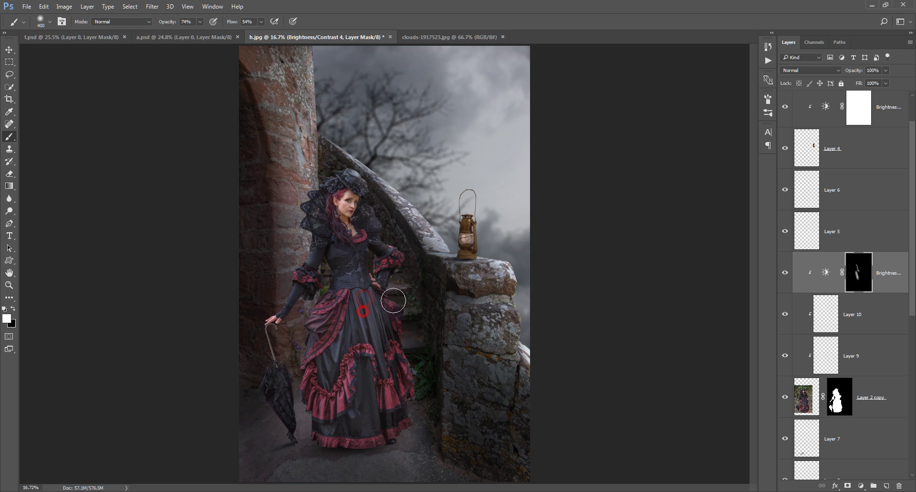
click(401, 332)
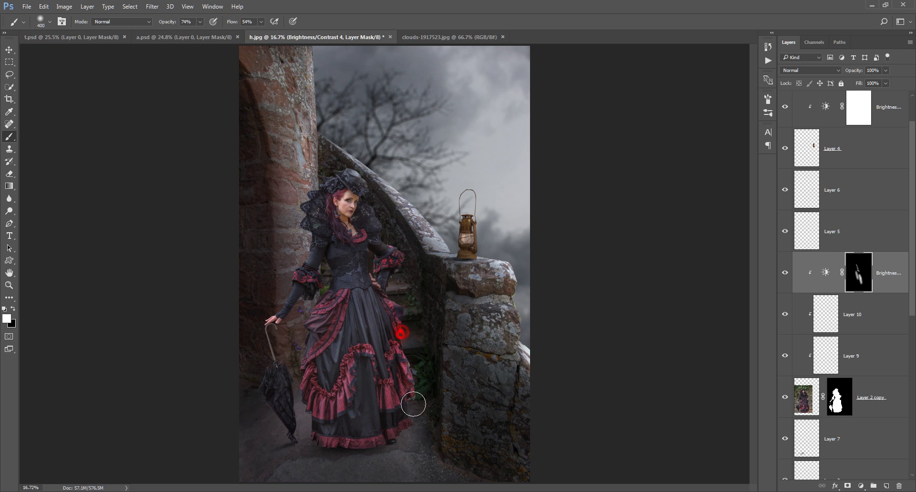
click(343, 364)
click(340, 378)
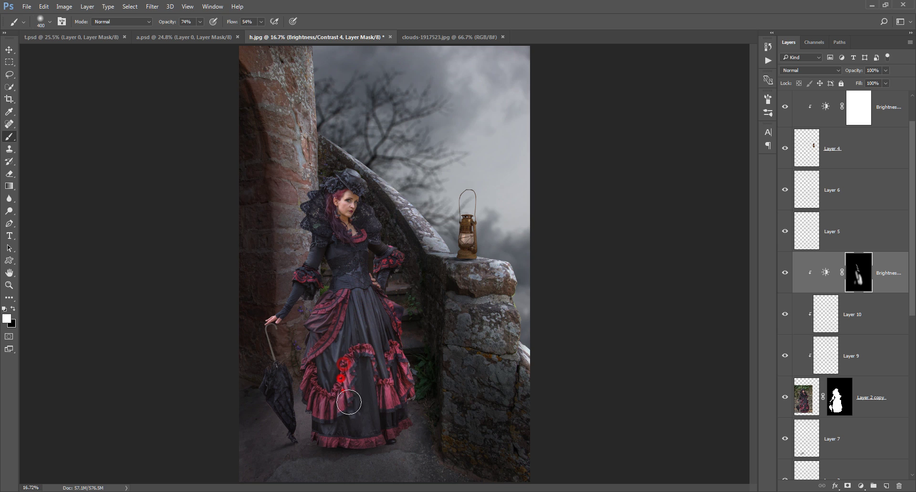
Step: Brighten the face, waist and body, then add a second Brightness/Contrast layer above
click(344, 199)
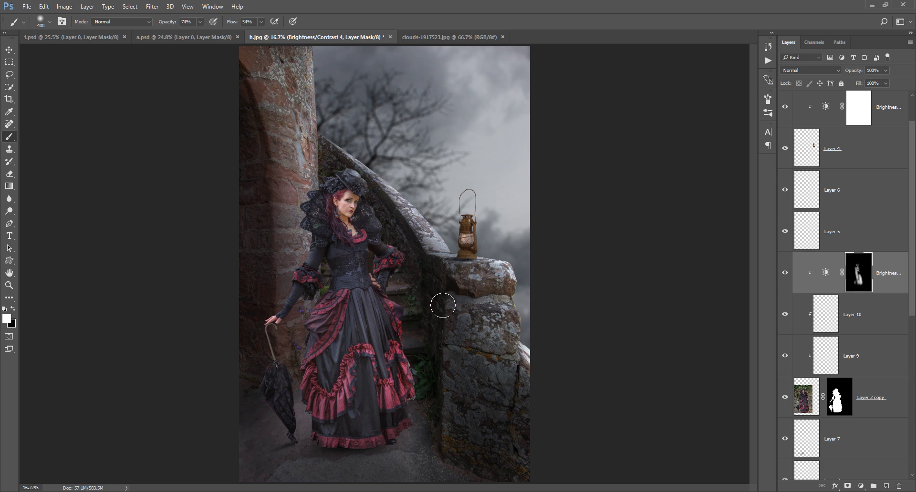
click(388, 288)
click(374, 357)
click(370, 187)
drag(371, 187, 390, 238)
drag(388, 298, 401, 317)
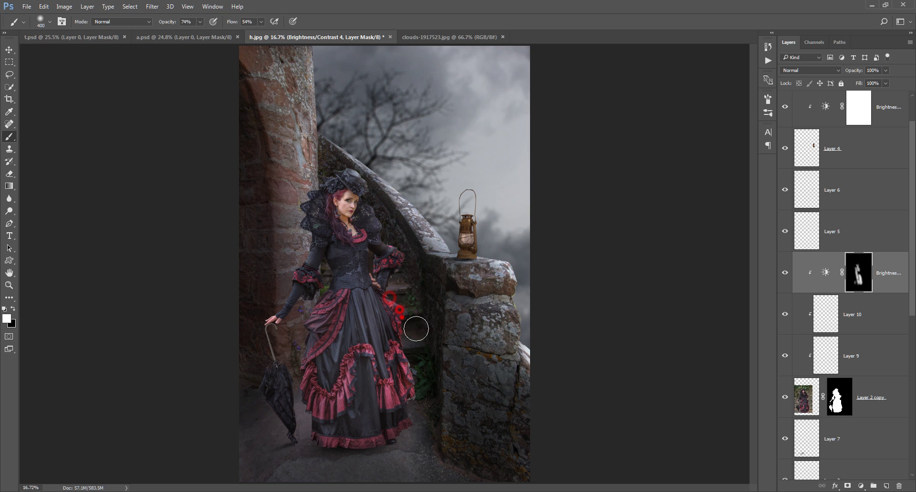
click(862, 486)
click(855, 299)
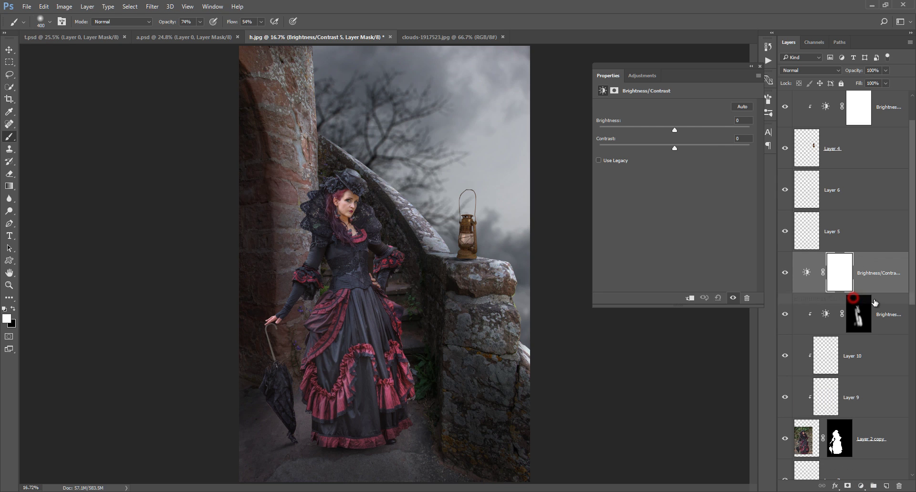
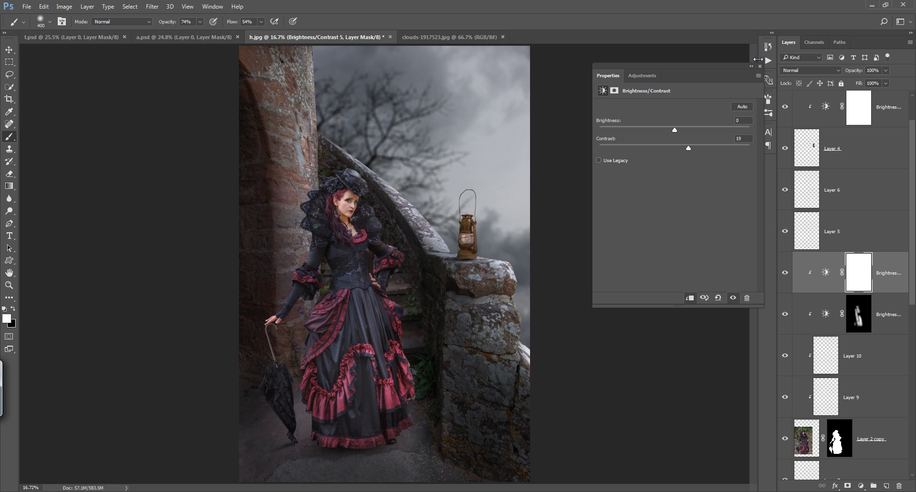
Step: Close the Brightness/Contrast settings and toggle Layers 9, 10 and the brightness adjustments to compare the dress
click(758, 66)
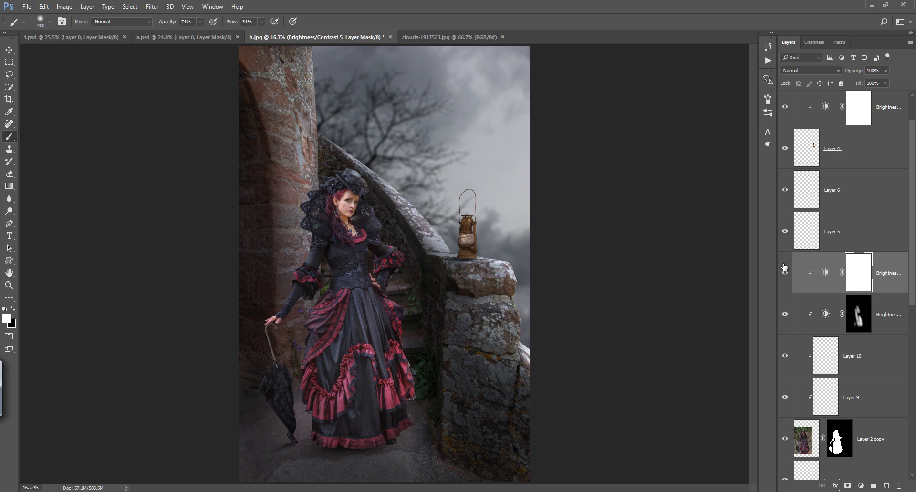
click(785, 399)
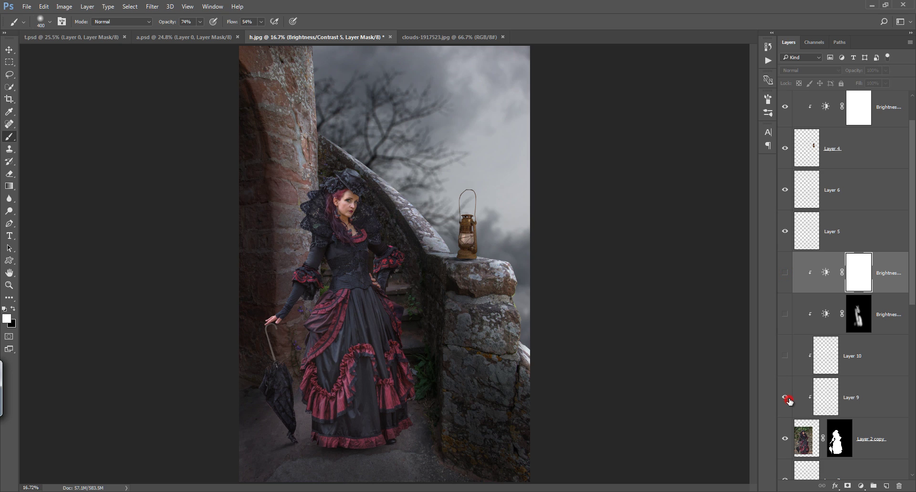
click(787, 355)
click(786, 314)
click(788, 280)
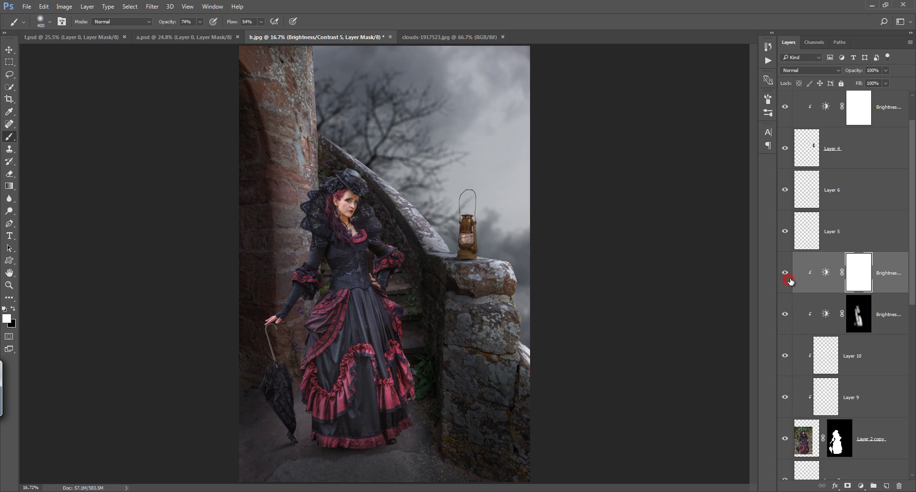
Step: Add a Hue/Saturation adjustment clipped to the layer below, with Saturation at -20
click(861, 486)
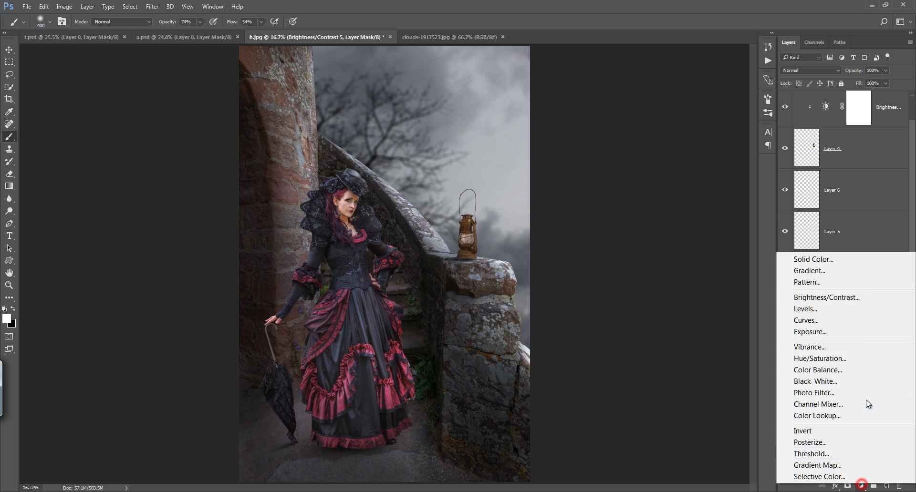
click(839, 359)
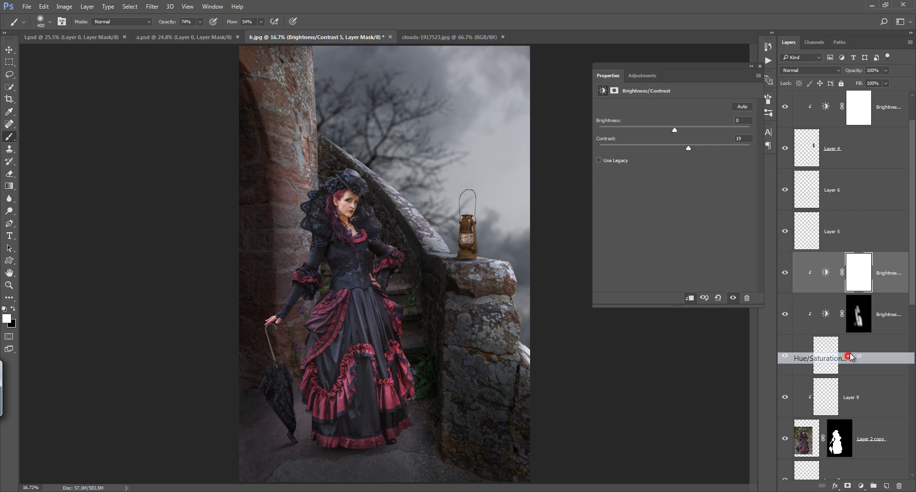
alt+click(880, 291)
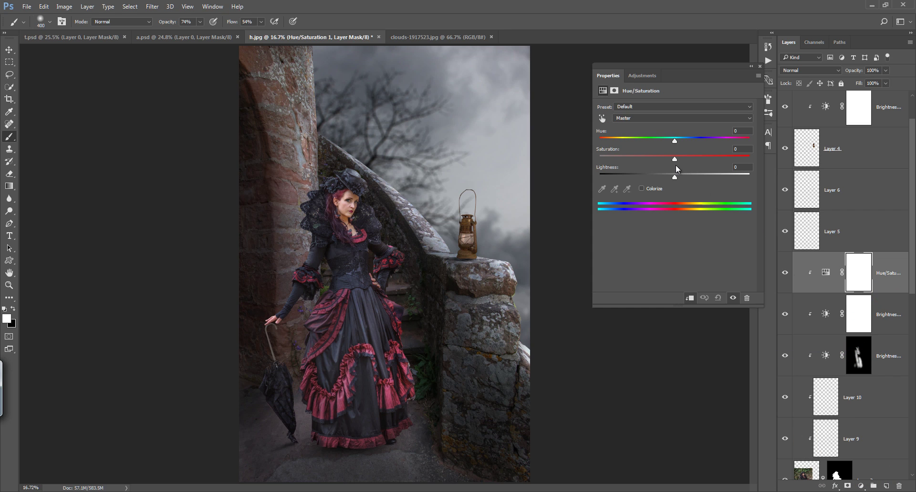
drag(674, 158, 663, 161)
drag(679, 164, 656, 164)
click(760, 65)
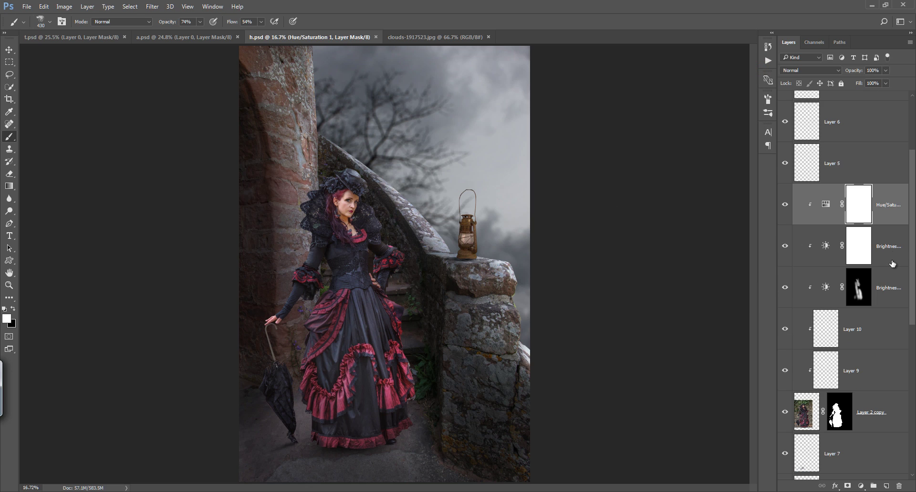
drag(912, 251, 906, 286)
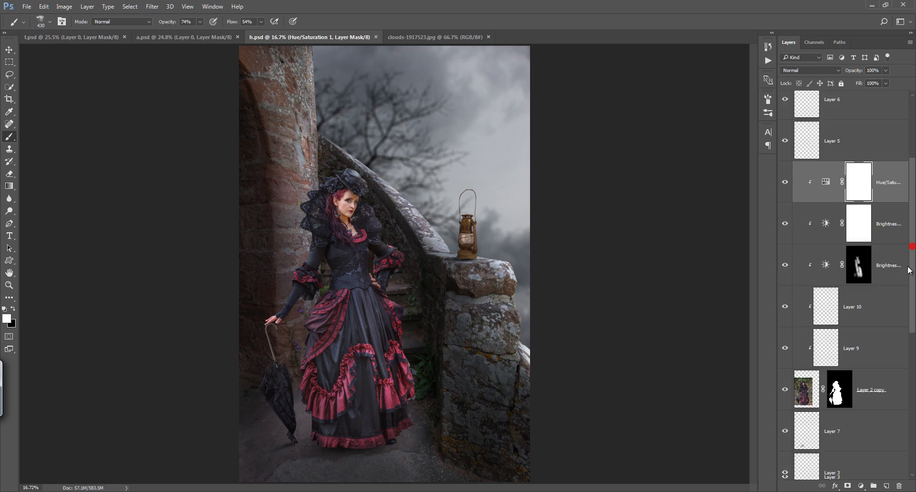
click(867, 367)
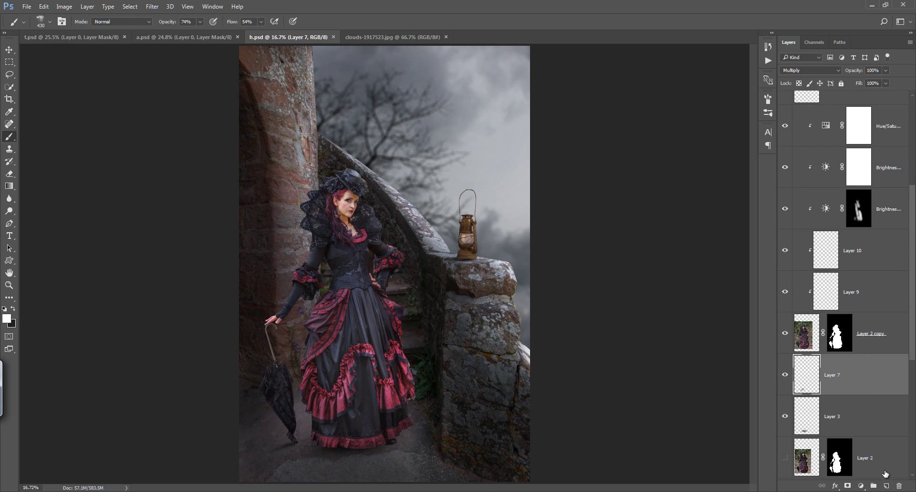
Step: On a new layer above Layer 7, dab soft white mist around the stairs, skirt, umbrella and wall
click(886, 487)
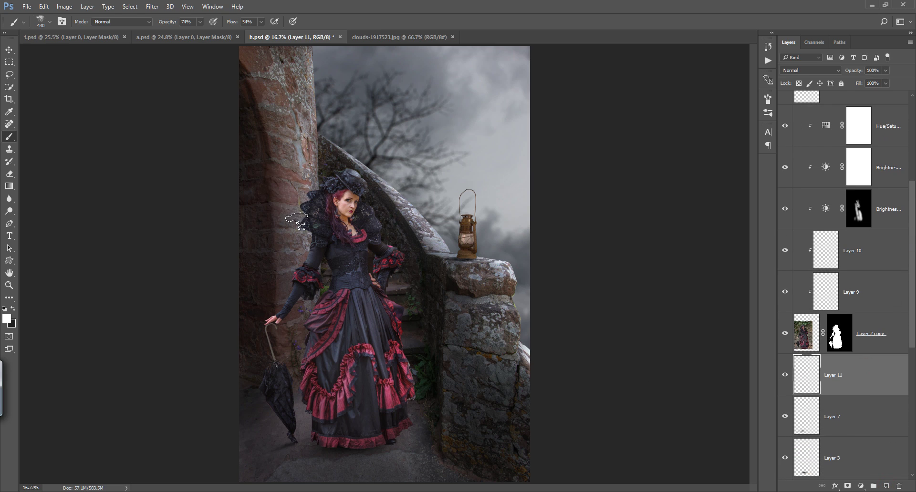
key(bracketright)
key(bracketright)
key(bracketright)
key(bracketright)
key(bracketright)
key(bracketright)
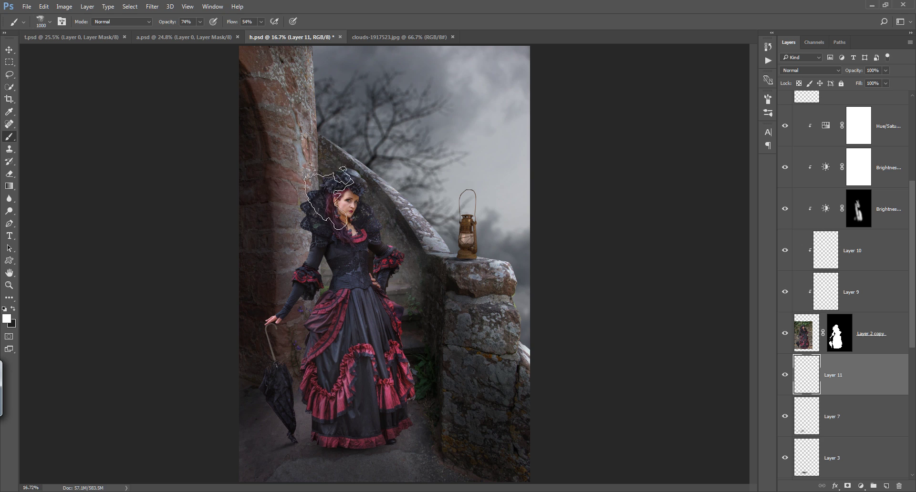
click(304, 366)
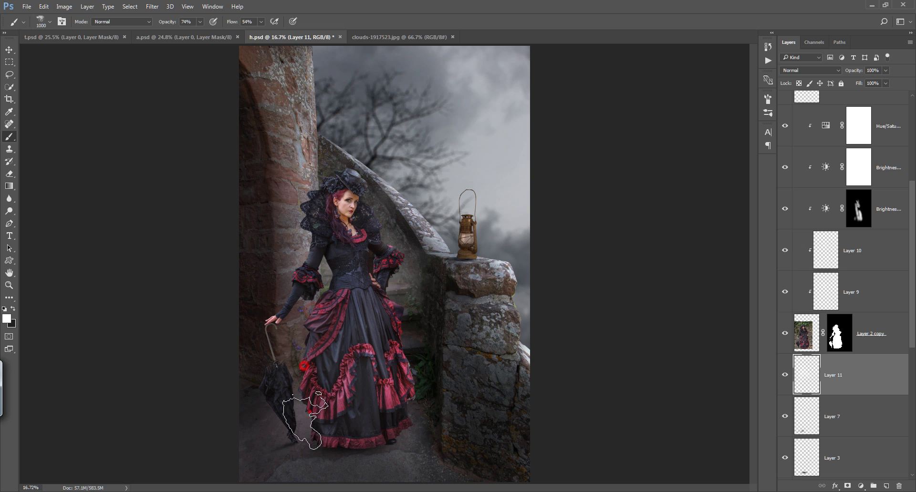
click(404, 246)
click(412, 269)
click(423, 366)
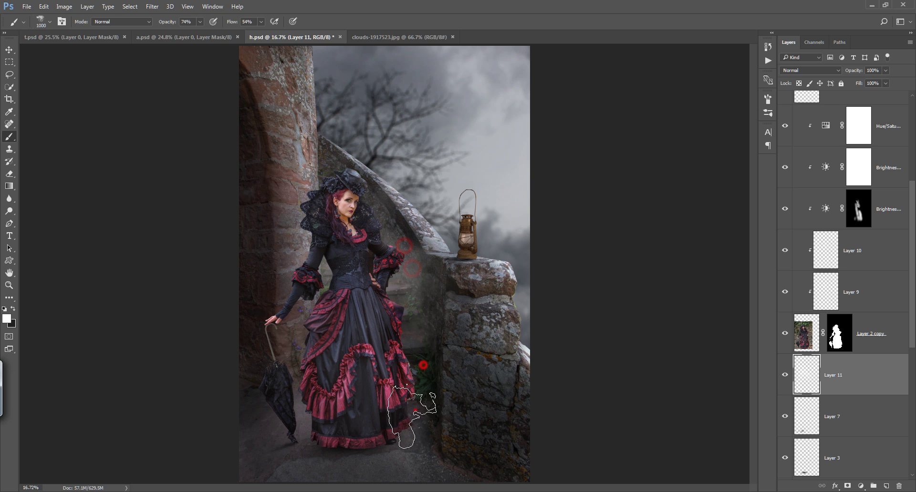
click(267, 330)
click(254, 380)
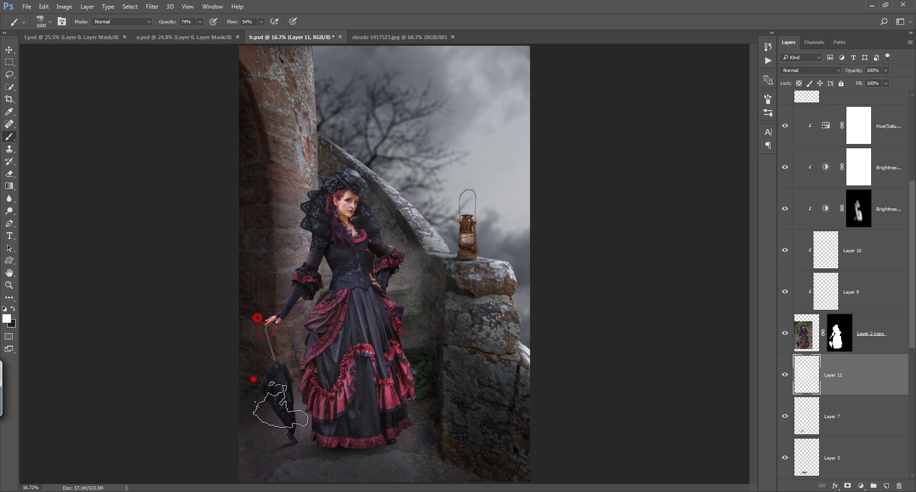
Step: Add more mist near the arm, skirt and stairs, then widen the brush for the lower right stairs and bodice
click(239, 411)
click(299, 261)
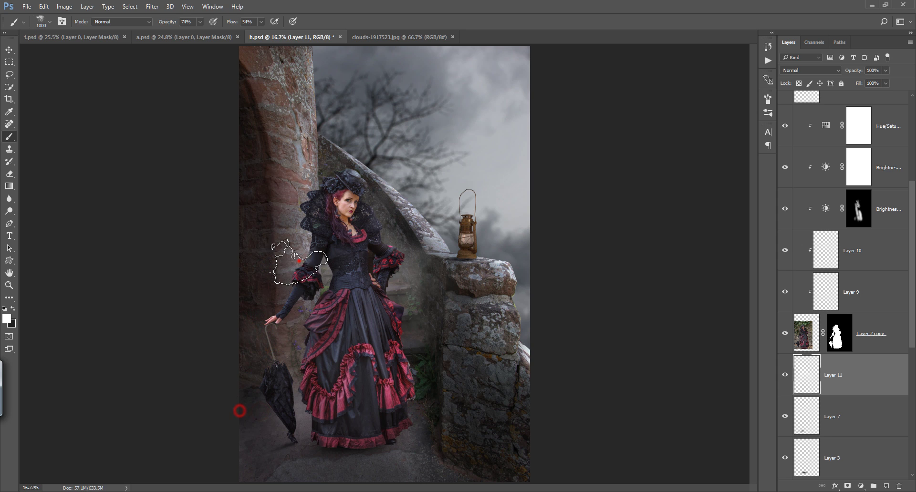
click(253, 285)
click(332, 290)
click(314, 379)
click(302, 404)
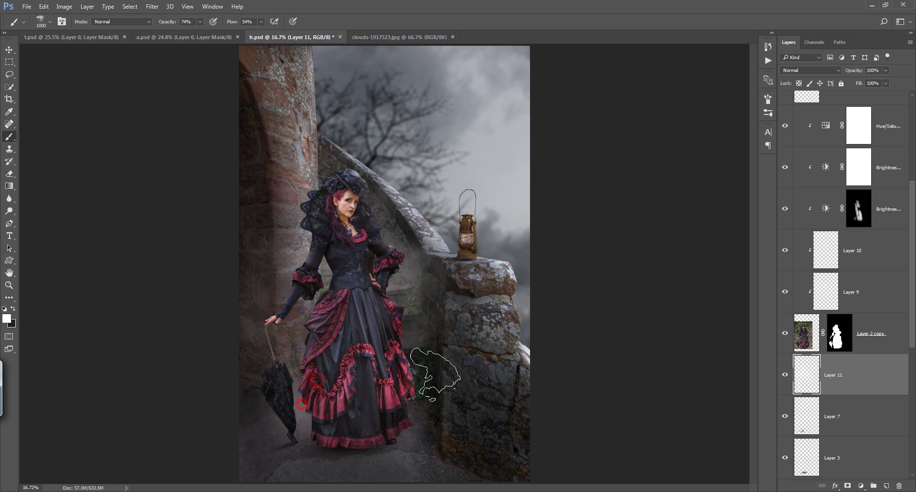
key(bracketright)
key(bracketright)
key(bracketright)
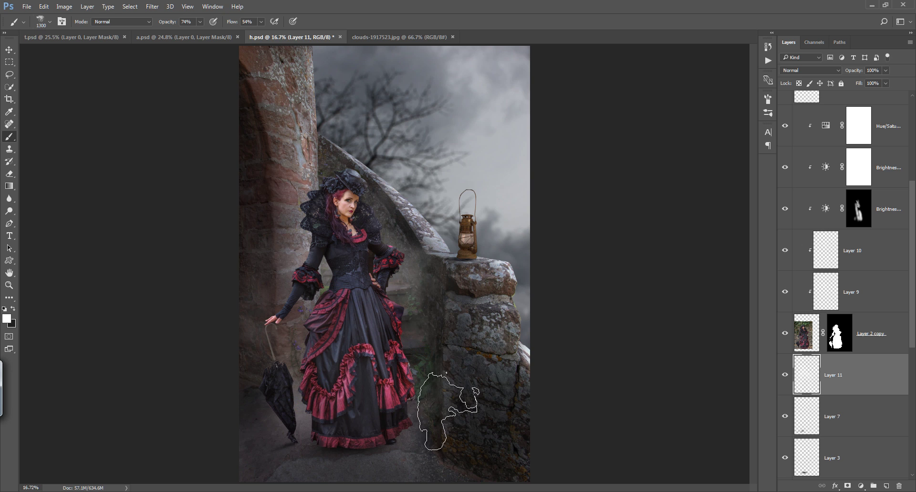
click(432, 354)
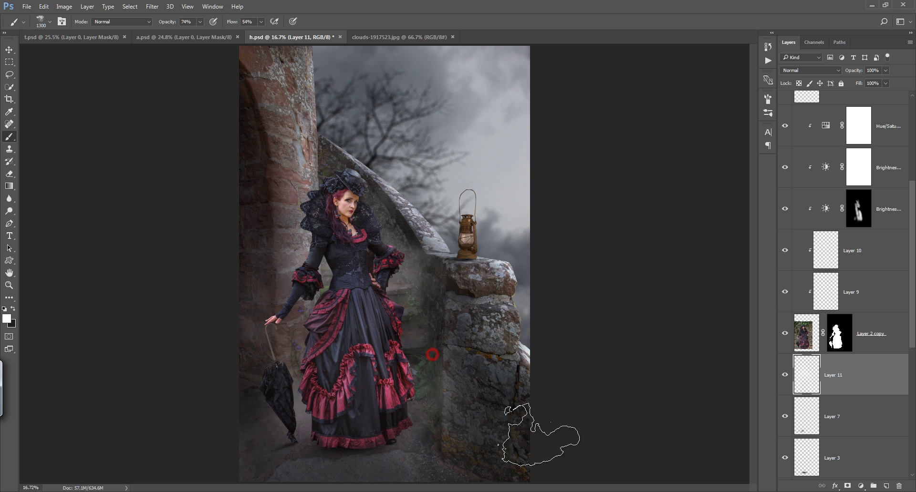
click(341, 269)
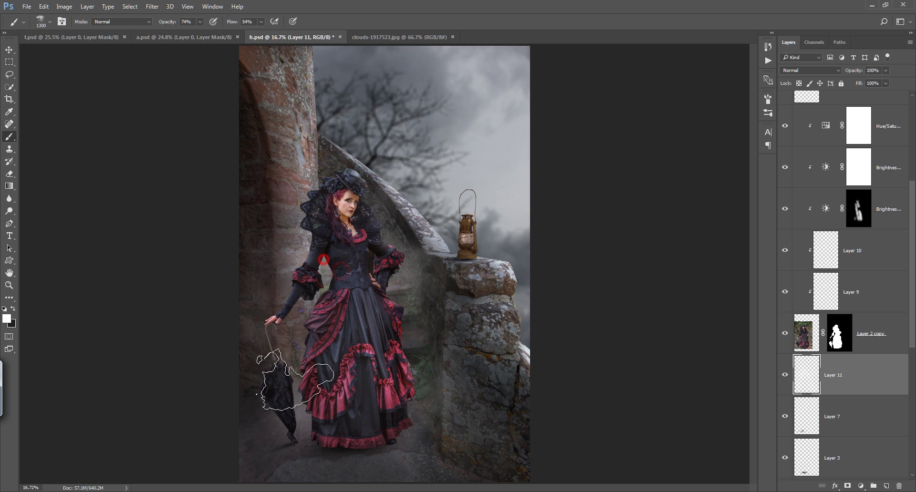
drag(911, 201, 912, 162)
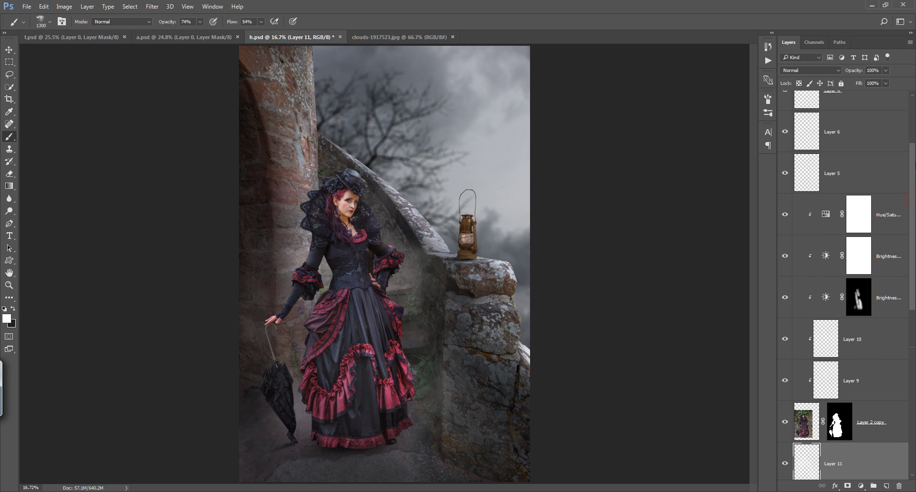
Step: Add Layer 12 above Hue/Saturation 1 and brush faint white mist over the dress, rock and left wall
click(891, 220)
click(884, 486)
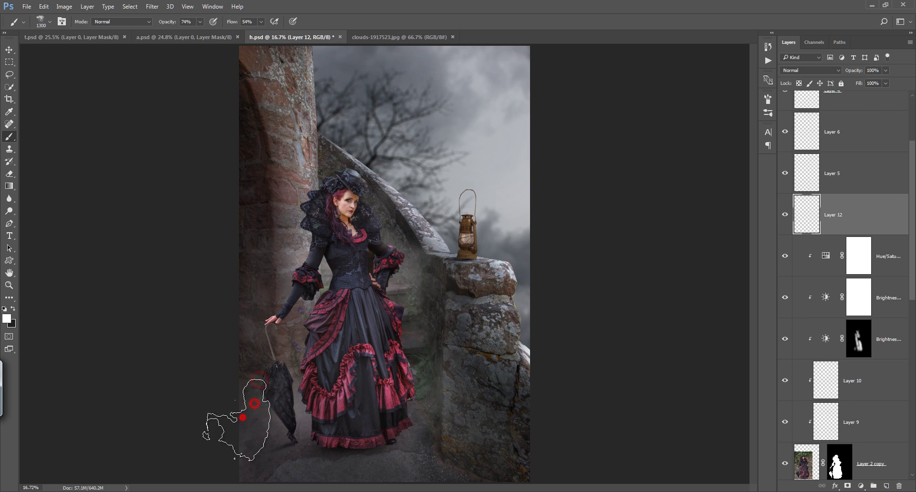
key(bracketleft)
key(bracketleft)
key(bracketleft)
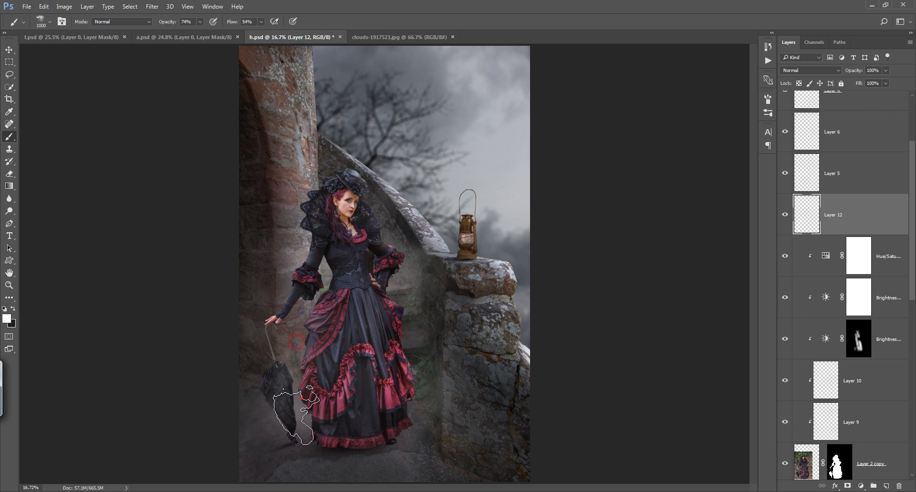
mouse_move(265, 276)
mouse_down()
mouse_move(405, 333)
mouse_move(463, 310)
mouse_up()
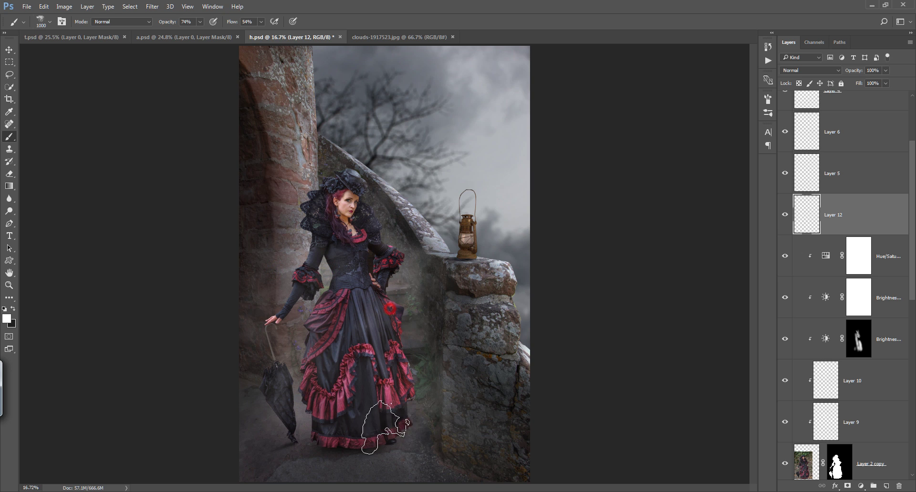
mouse_move(445, 324)
mouse_down()
mouse_move(536, 311)
mouse_move(527, 315)
mouse_up()
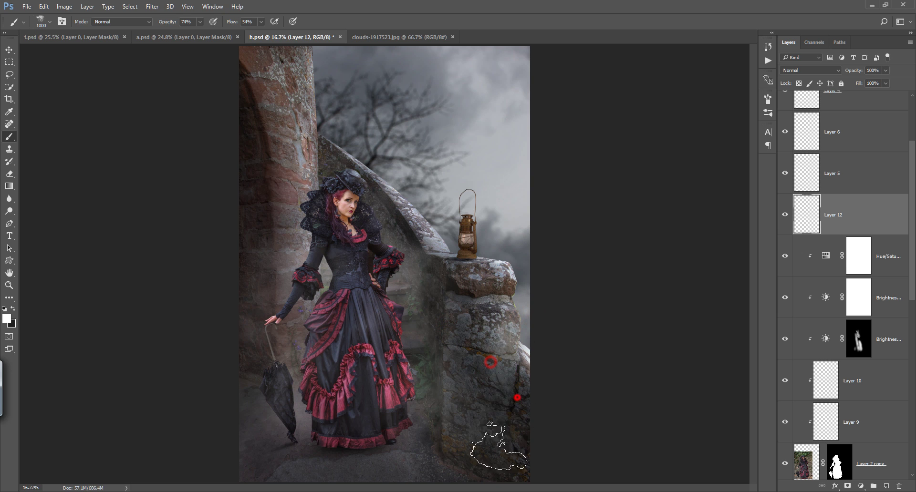
click(533, 440)
key(bracketright)
key(bracketright)
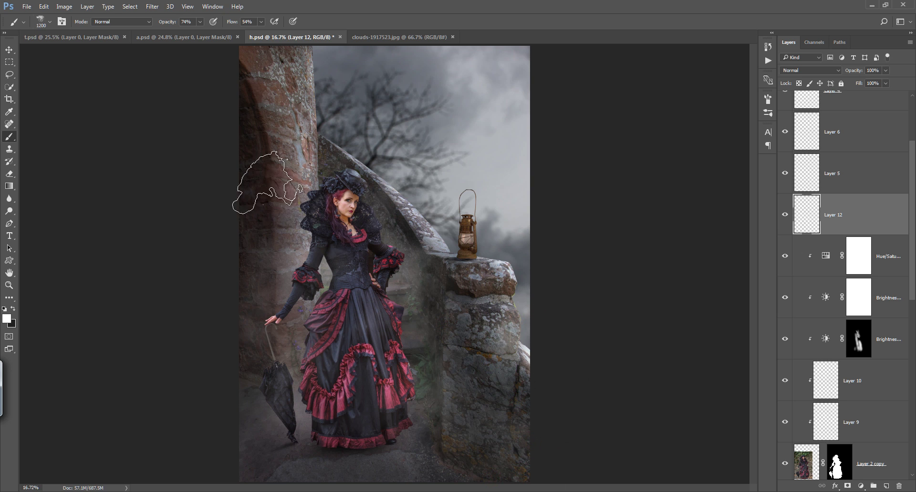
drag(266, 158, 252, 272)
key(bracketleft)
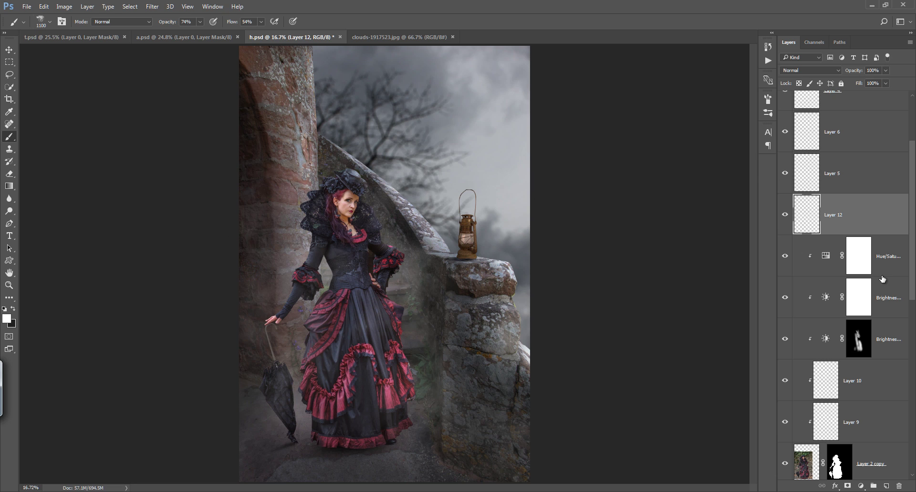
Step: Add a new Brightness/Contrast adjustment above the lower Brightness/Contrast layer
scroll(913, 254, down, 3)
scroll(906, 267, down, 3)
scroll(859, 324, down, 2)
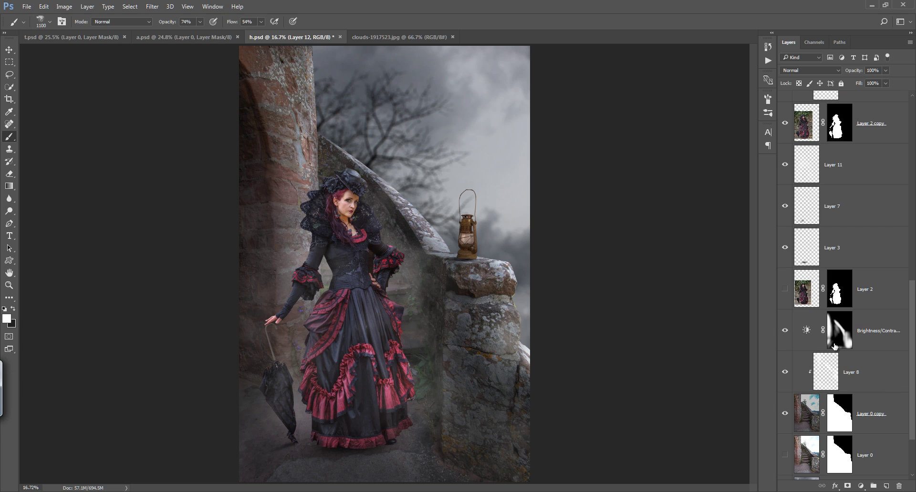
click(879, 338)
click(861, 486)
click(859, 296)
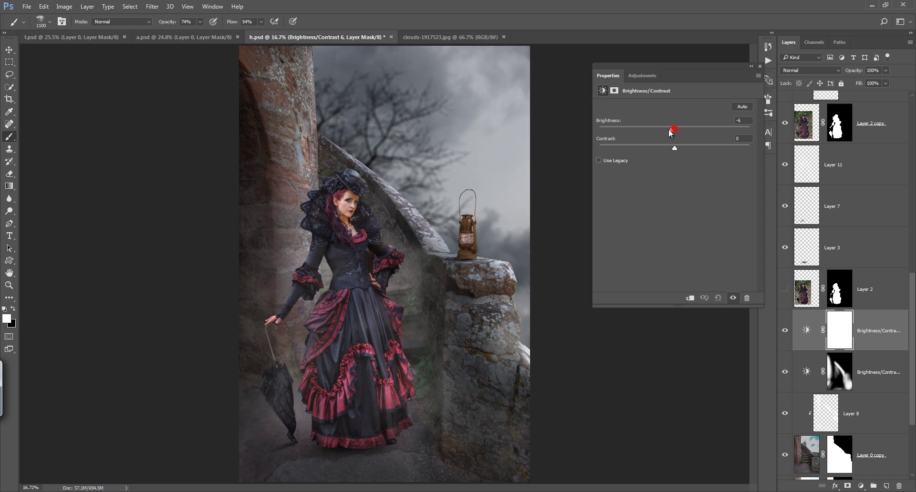
drag(669, 130, 652, 133)
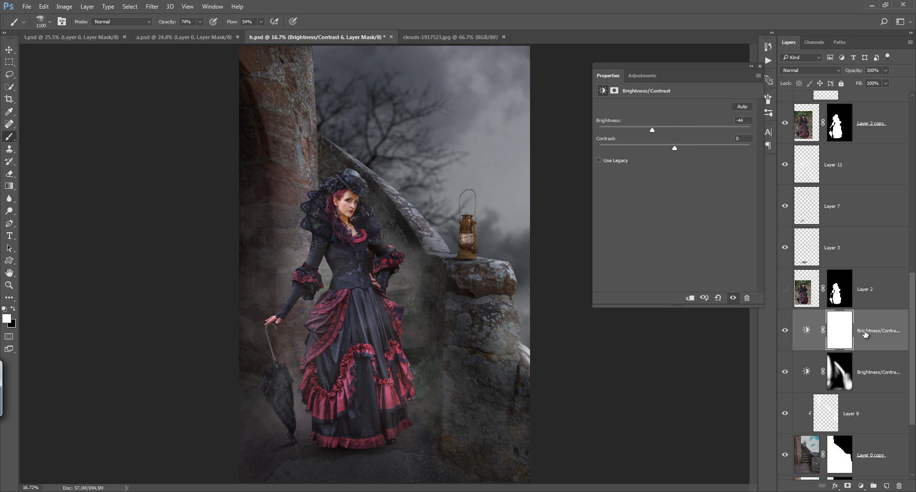
Step: Move it below the other adjustment, clip it to Layer 8, and set Brightness -6, Contrast 18
drag(872, 349, 868, 400)
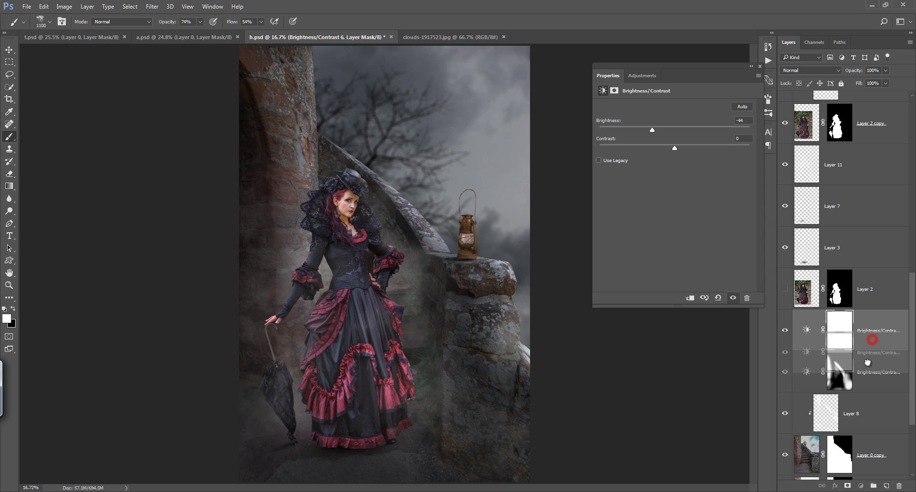
alt+click(868, 389)
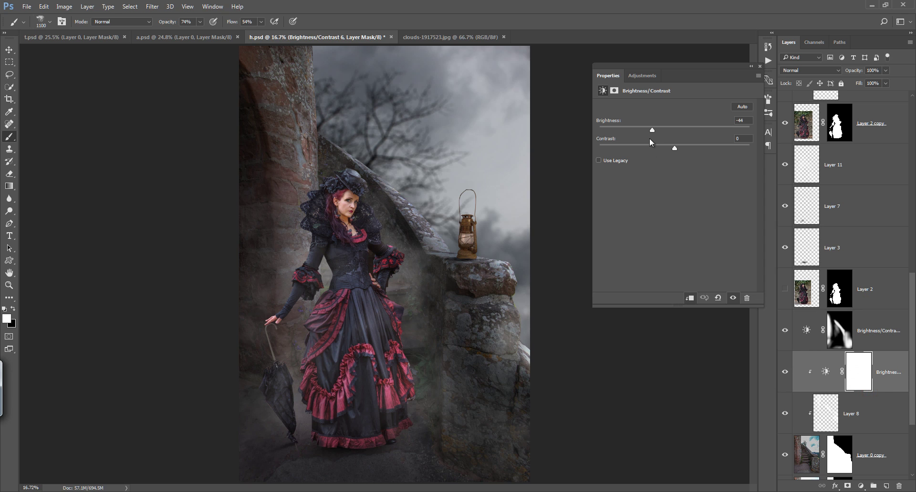
click(657, 131)
mouse_move(676, 148)
mouse_down()
mouse_move(691, 149)
mouse_move(665, 130)
mouse_move(670, 136)
mouse_up()
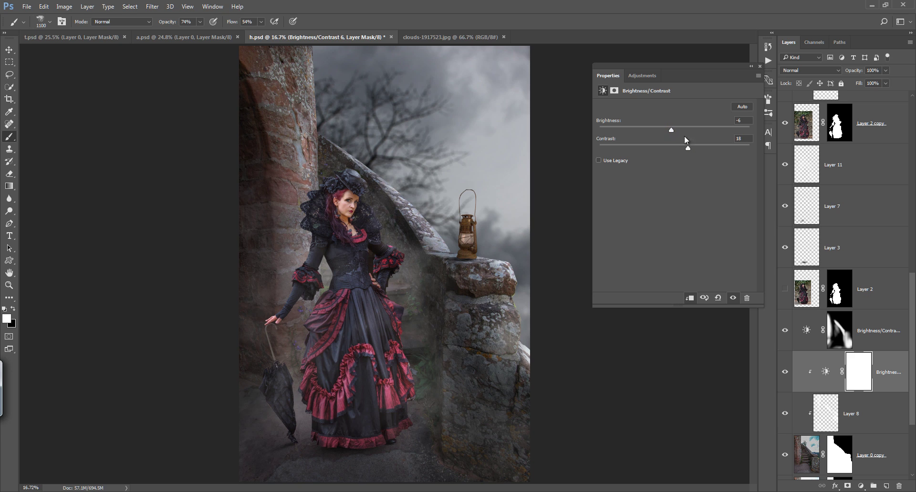
click(759, 66)
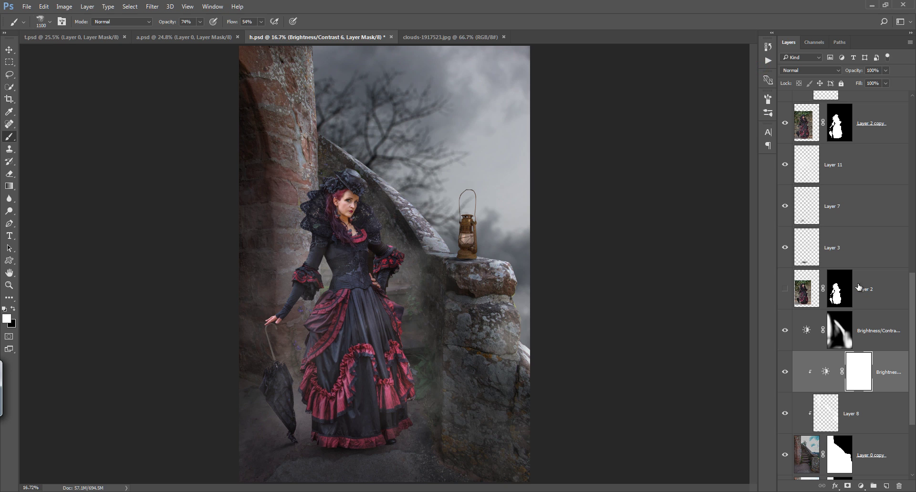
drag(909, 295, 911, 291)
Step: Compare the fog on Layer 11, then lower its opacity to 60%
click(786, 233)
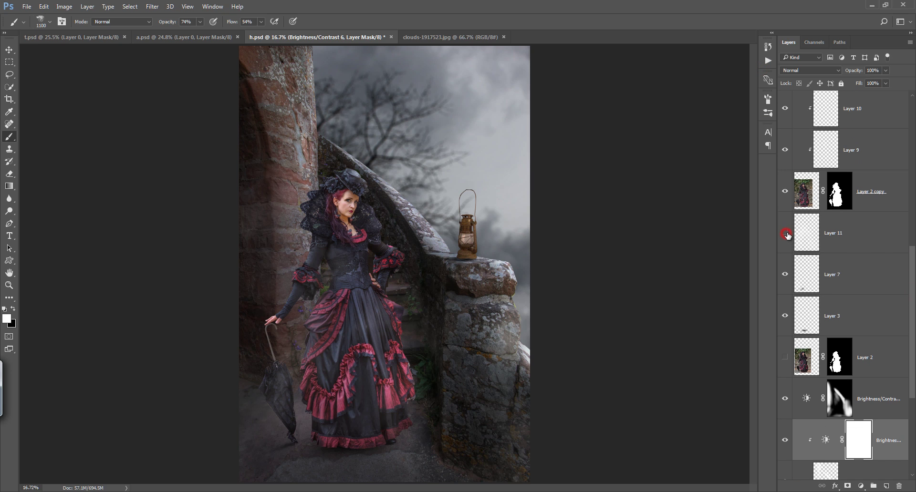
click(787, 234)
click(836, 239)
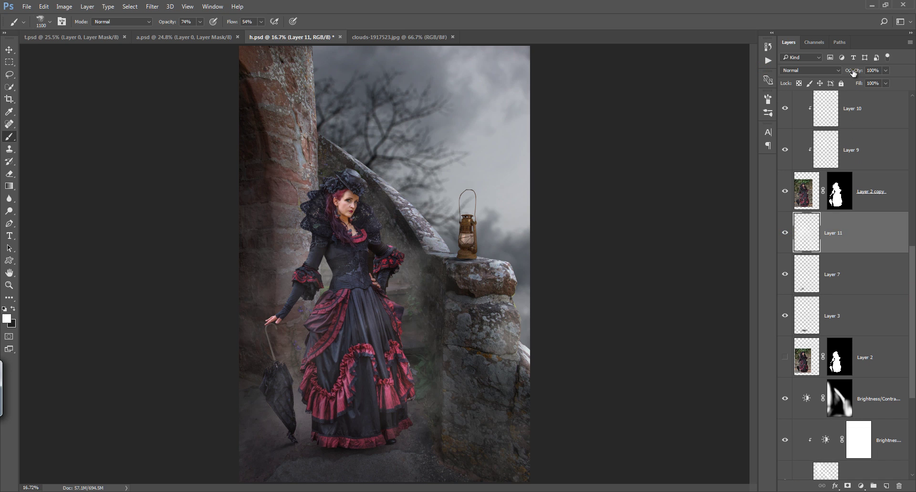
drag(853, 73, 836, 72)
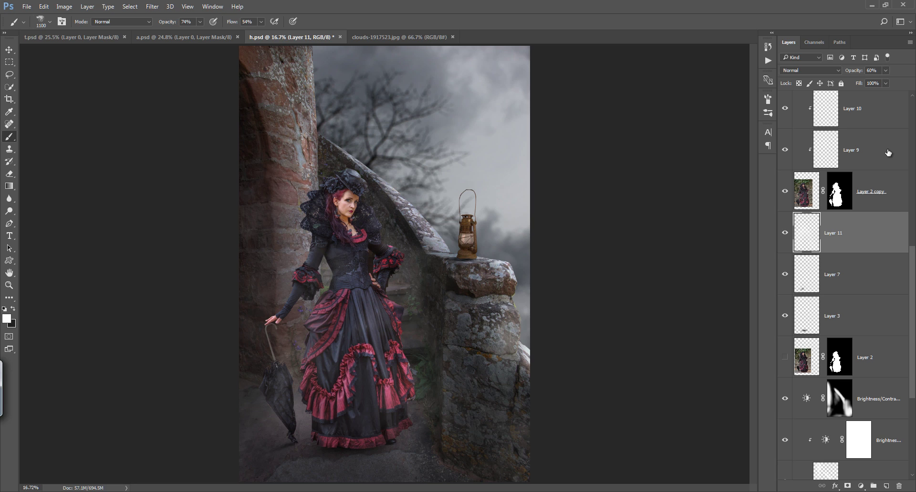
Step: Add a Selective Color adjustment above Layer 2 copy, shifting Reds to Cyan +79 and Magenta +18
click(883, 203)
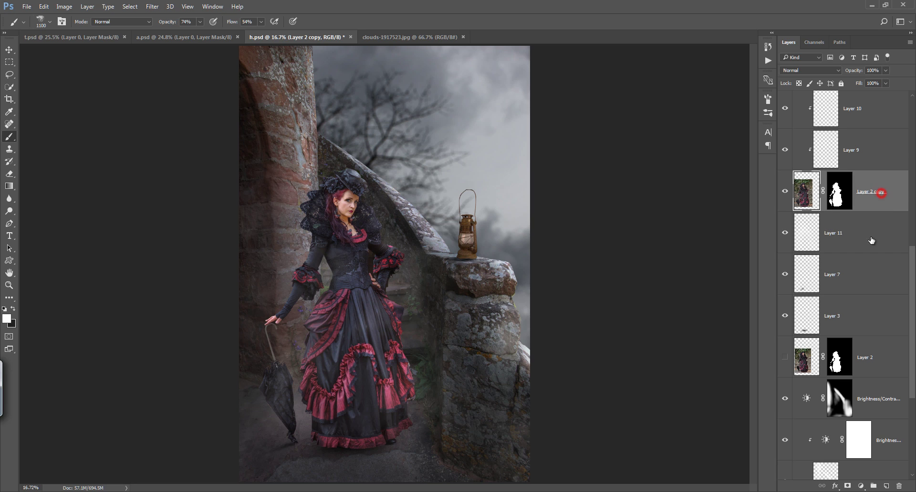
click(862, 487)
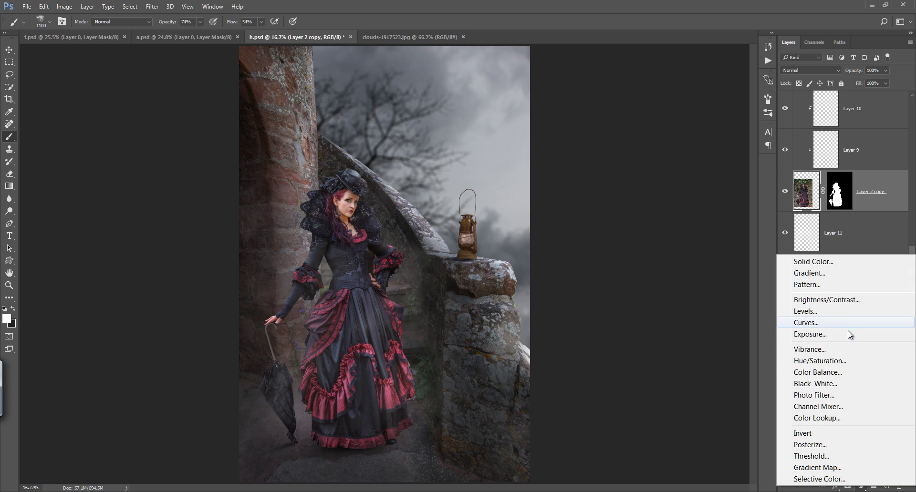
click(831, 478)
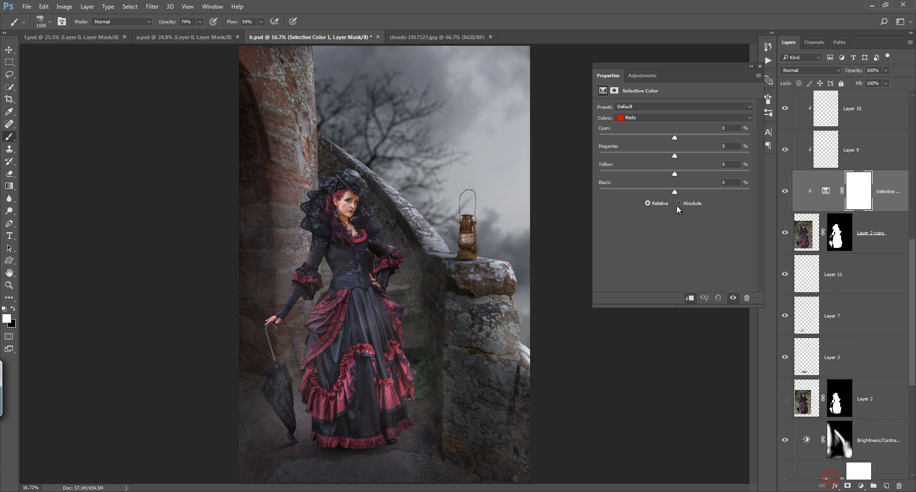
mouse_move(674, 138)
mouse_down()
mouse_move(653, 137)
mouse_move(695, 140)
mouse_move(614, 139)
mouse_up()
drag(733, 135, 733, 135)
mouse_move(675, 157)
mouse_down()
mouse_move(641, 153)
mouse_move(682, 152)
mouse_up()
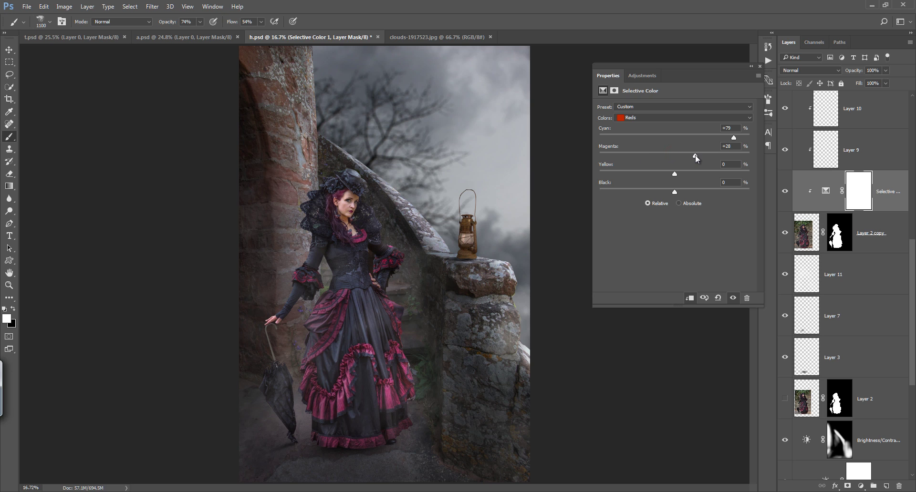
mouse_move(696, 159)
mouse_down()
mouse_move(653, 172)
mouse_move(683, 173)
mouse_move(663, 190)
mouse_move(682, 189)
mouse_up()
click(759, 67)
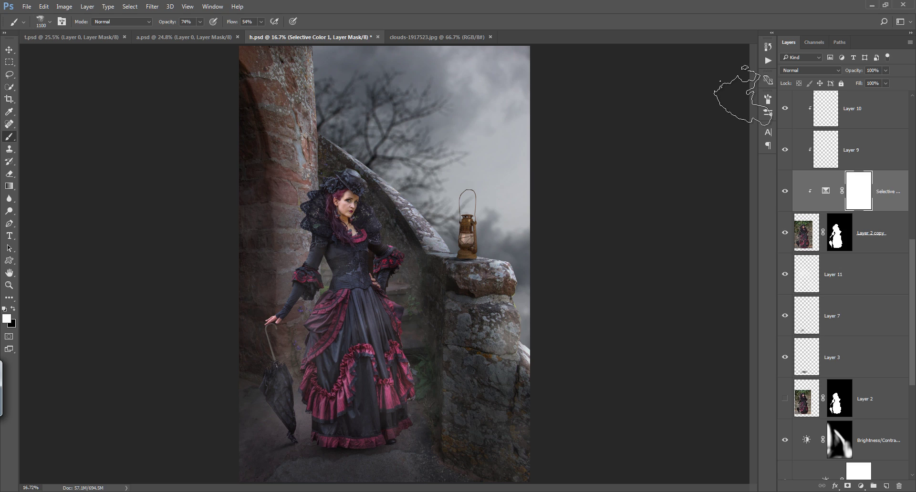
click(806, 440)
scroll(902, 257, down, 5)
scroll(912, 339, up, 10)
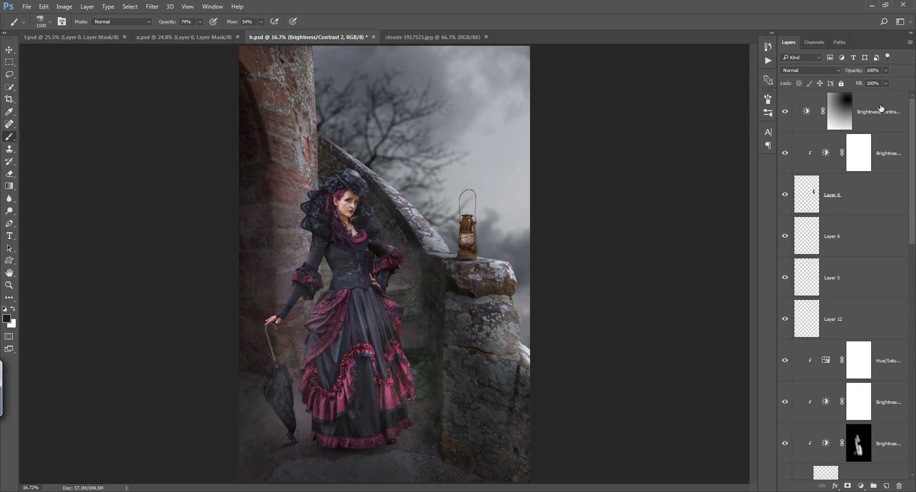
click(880, 110)
click(885, 486)
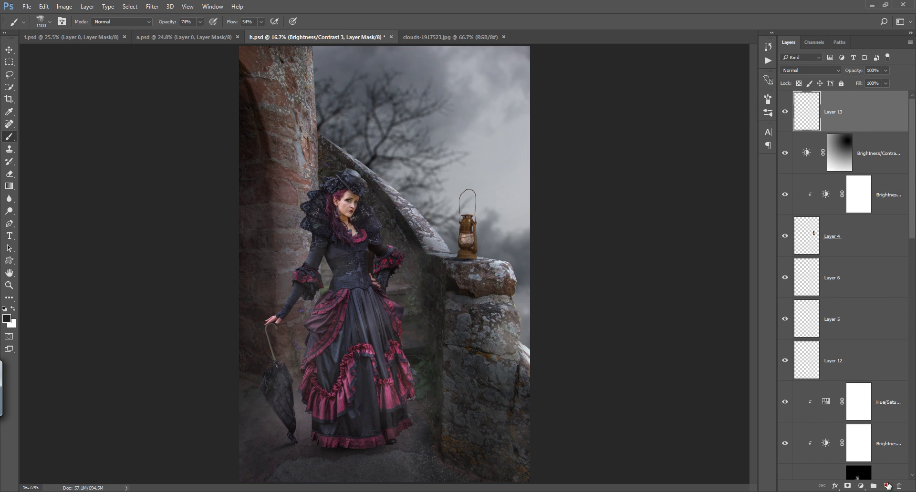
key(x)
right_click(352, 144)
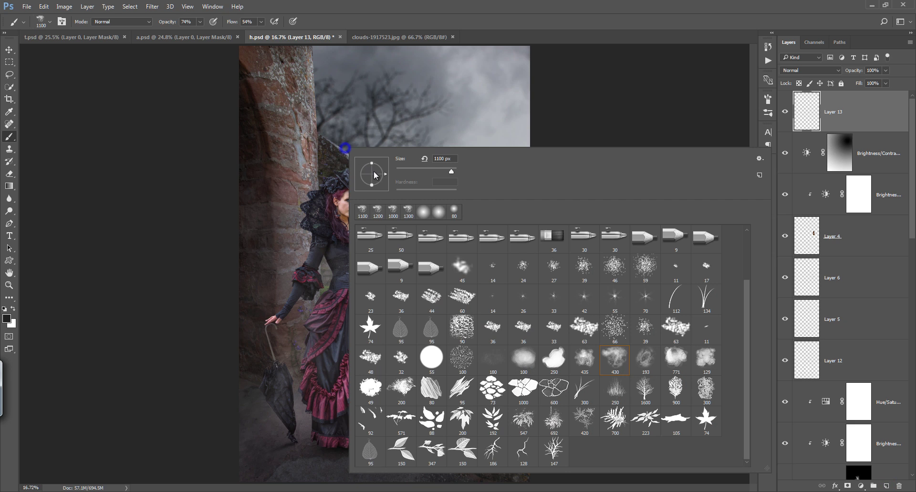
drag(747, 324, 754, 261)
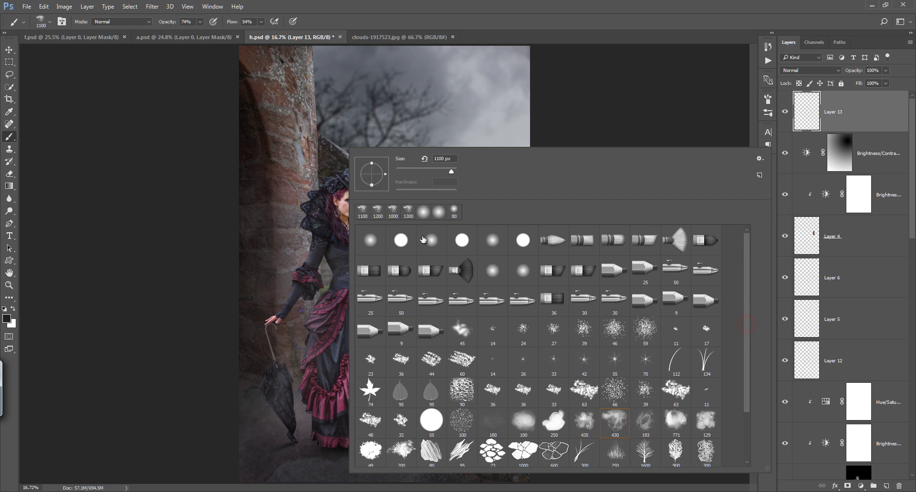
click(375, 241)
click(506, 20)
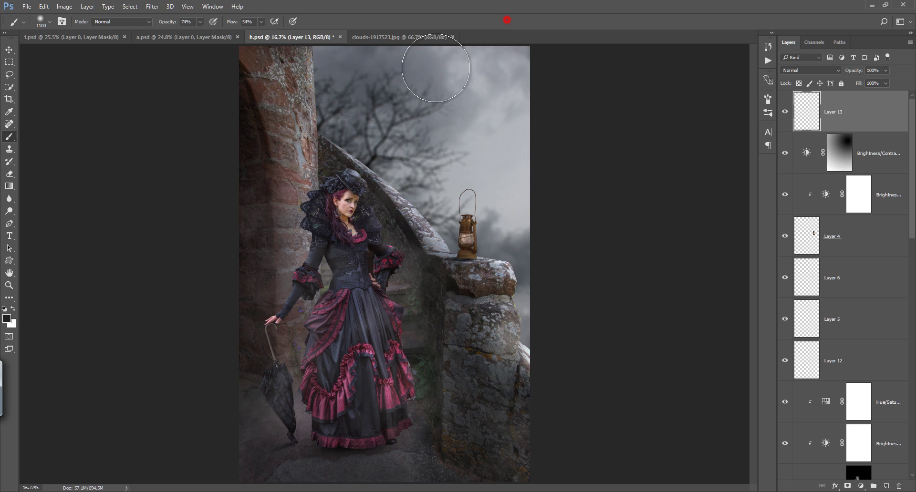
click(8, 321)
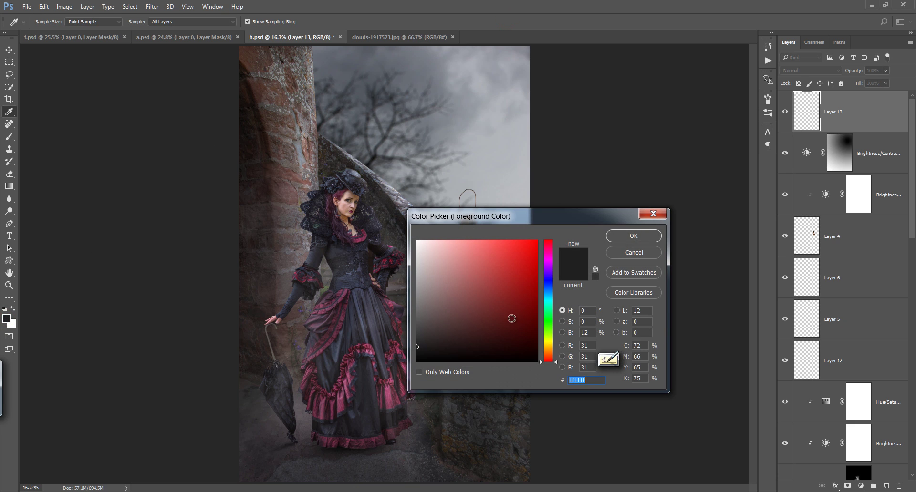
click(504, 313)
click(549, 347)
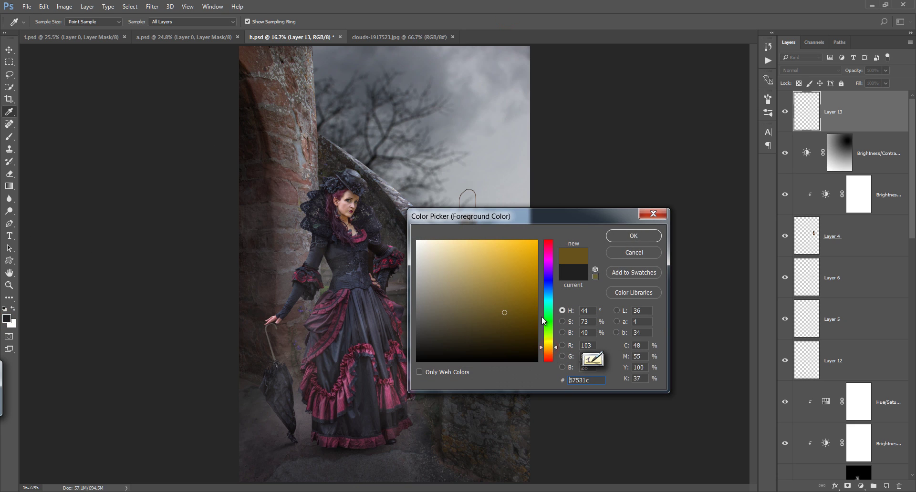
click(619, 236)
key(b)
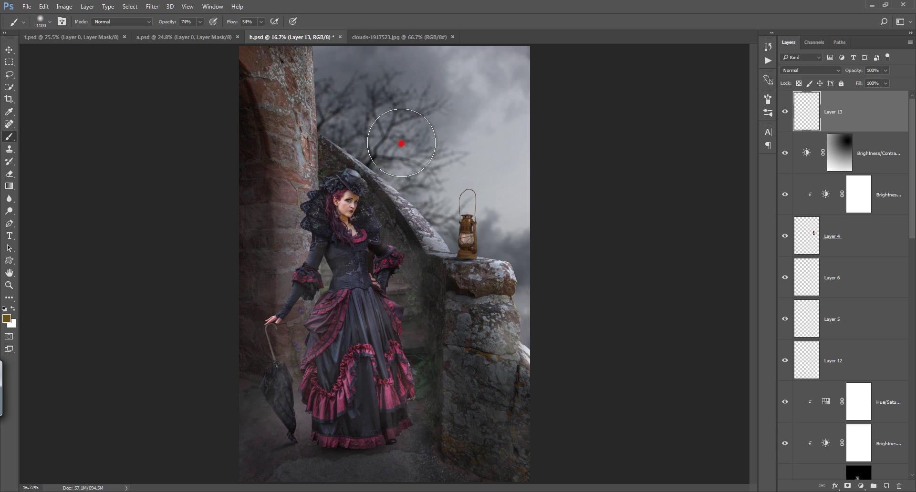
drag(419, 139, 401, 145)
key(ctrl+z)
drag(169, 22, 294, 25)
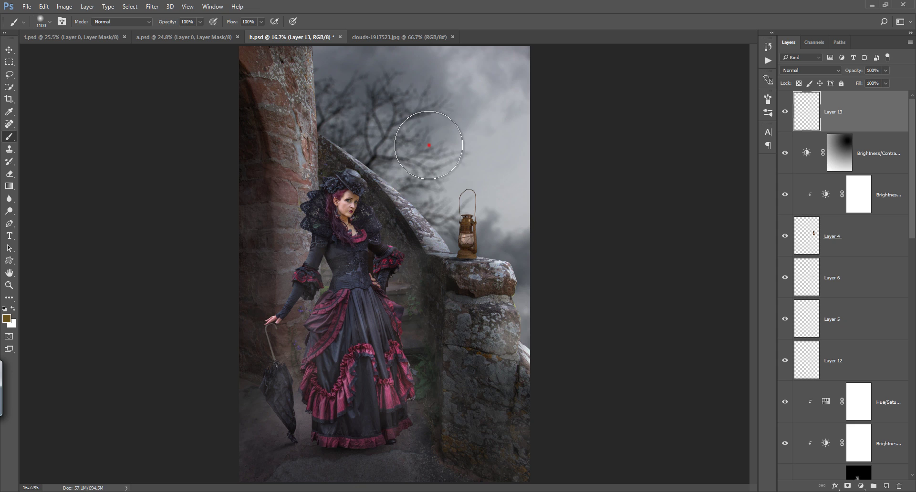
click(428, 145)
click(807, 70)
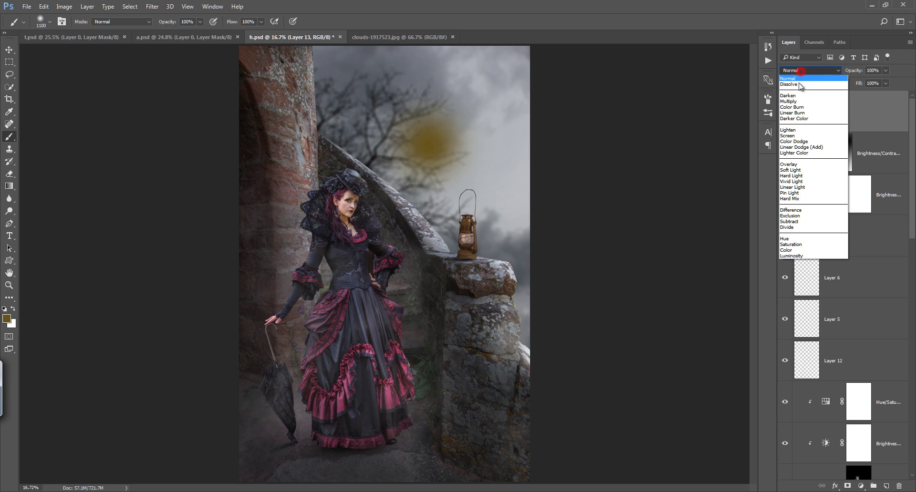
click(800, 141)
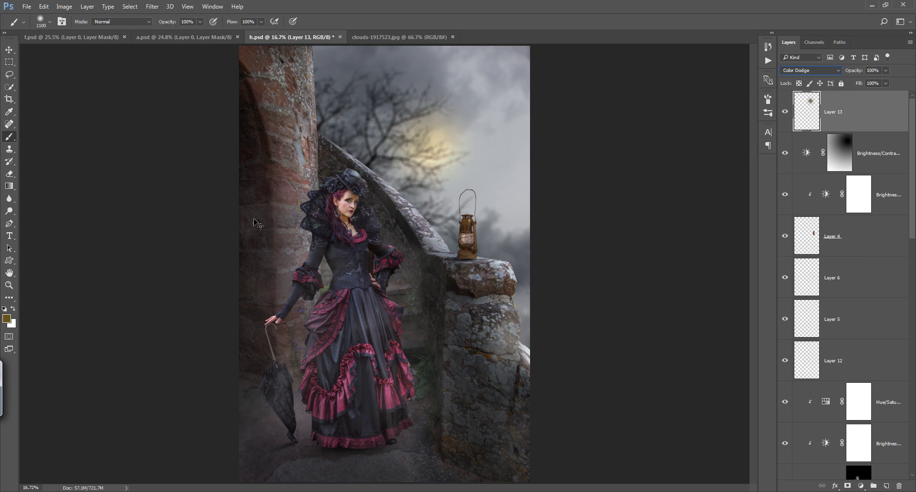
key(ctrl+t)
drag(501, 216, 669, 385)
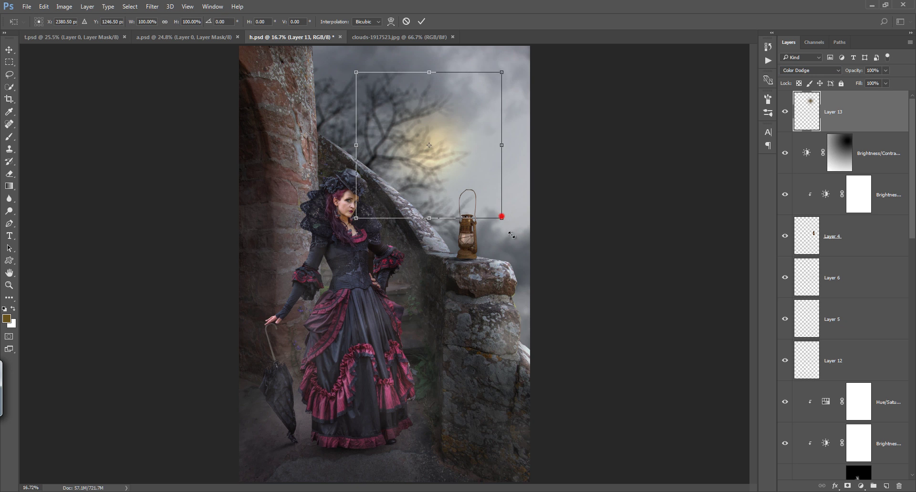
drag(489, 296, 641, 255)
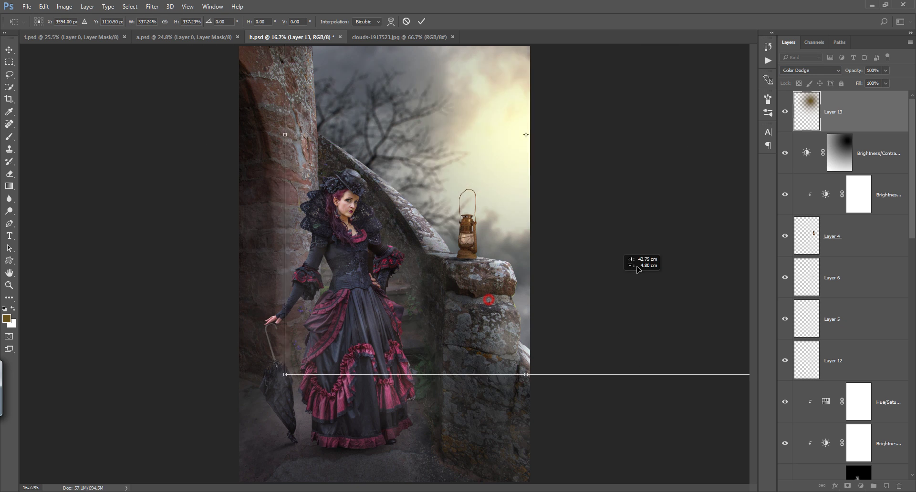
drag(584, 255, 593, 235)
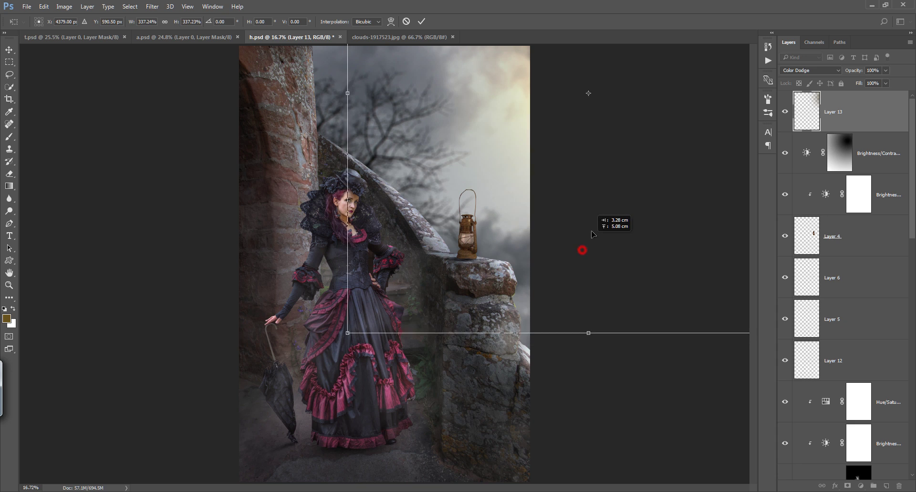
drag(348, 323, 309, 380)
drag(423, 293, 448, 279)
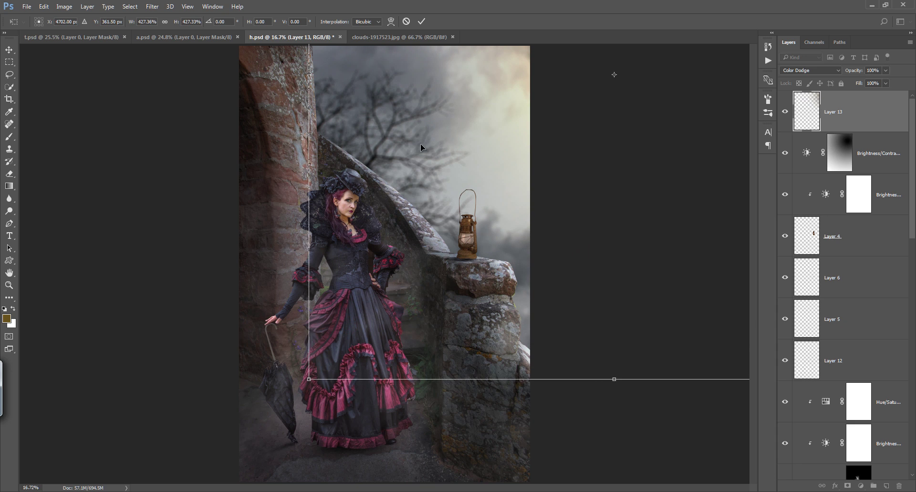
click(422, 21)
key(b)
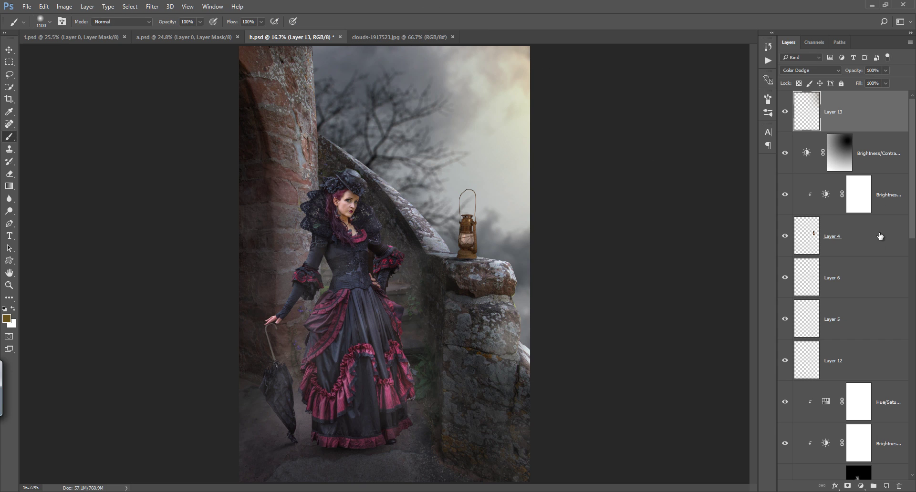
drag(913, 229, 895, 403)
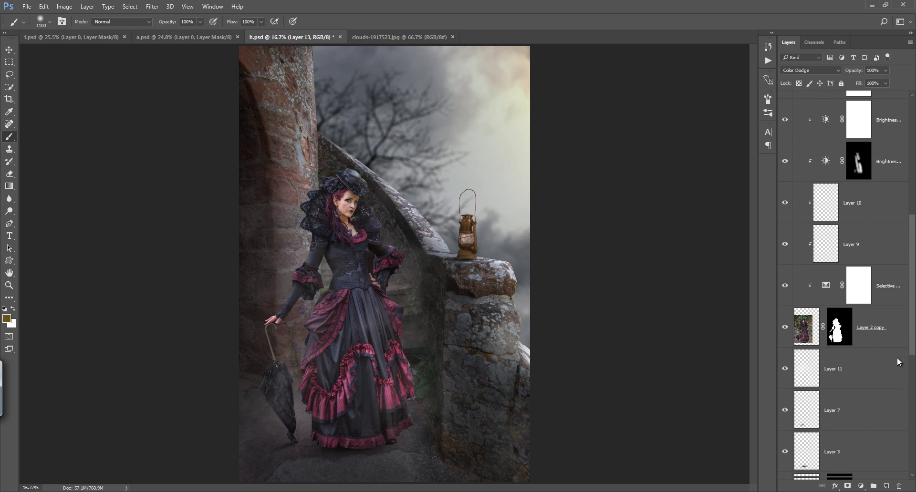
scroll(896, 404, down, 1)
scroll(896, 410, down, 1)
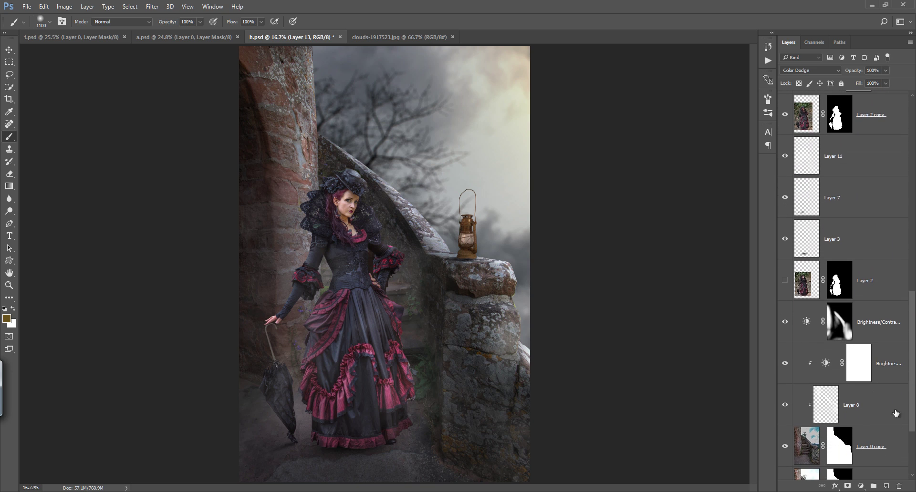
drag(914, 374, 914, 244)
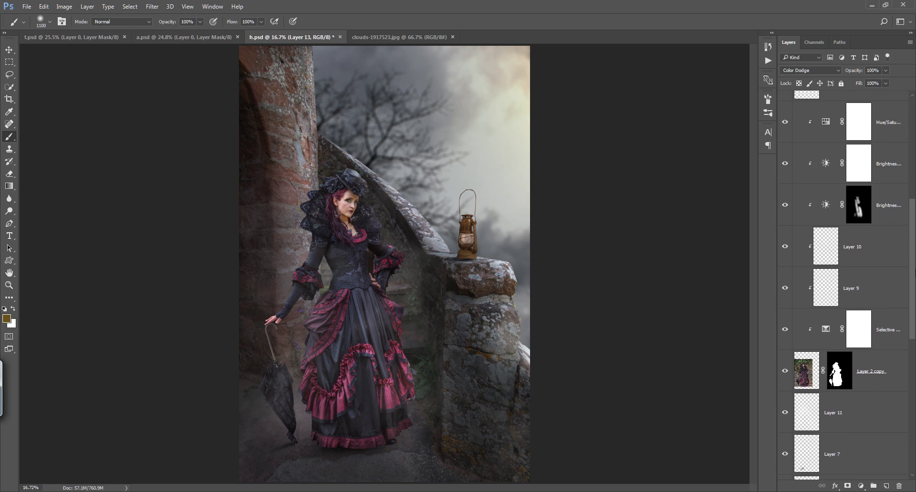
scroll(844, 195, up, 3)
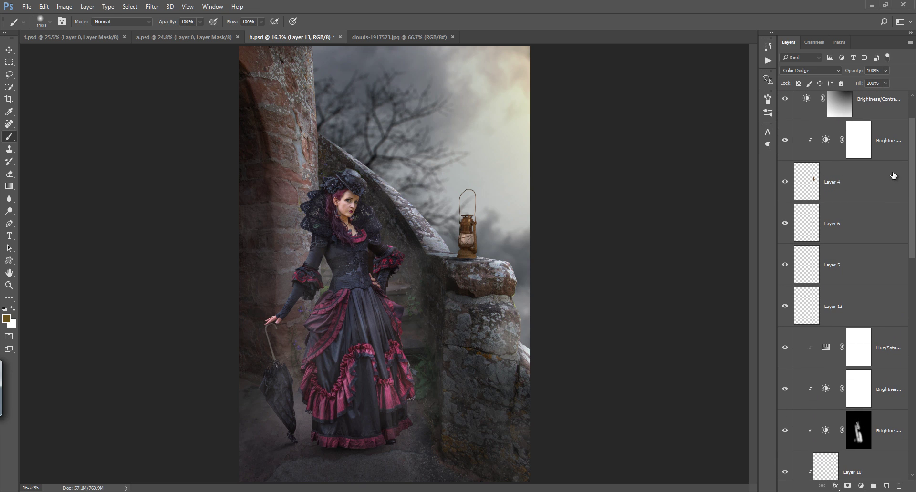
click(894, 178)
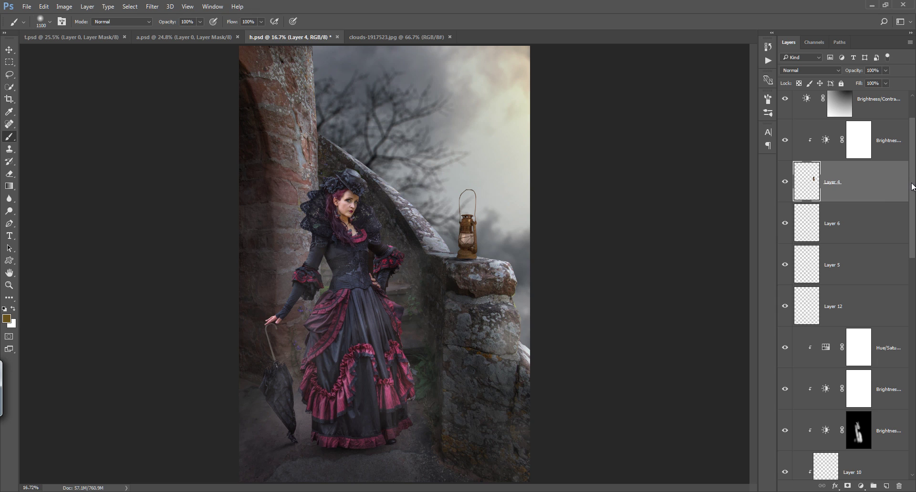
scroll(908, 186, up, 1)
Step: On a new layer, hide Layer 13 and paint a reddish-brown dab in the sky set to Color Dodge
click(886, 157)
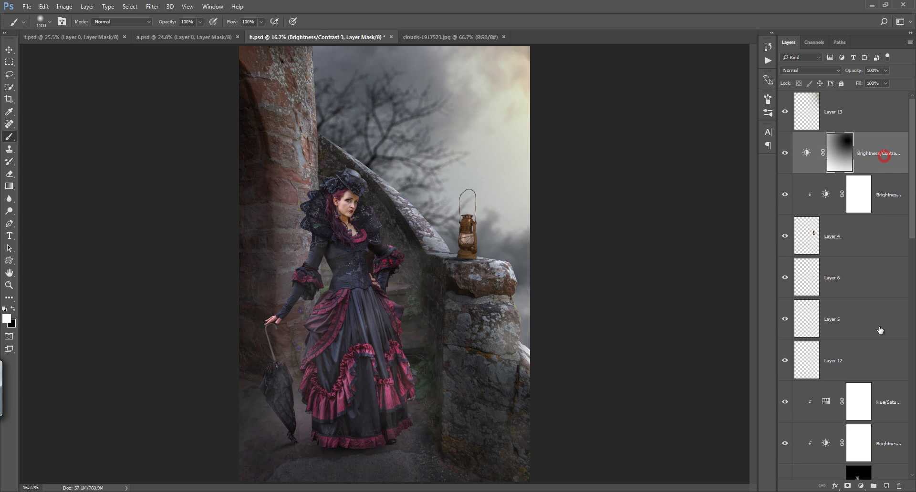
click(886, 484)
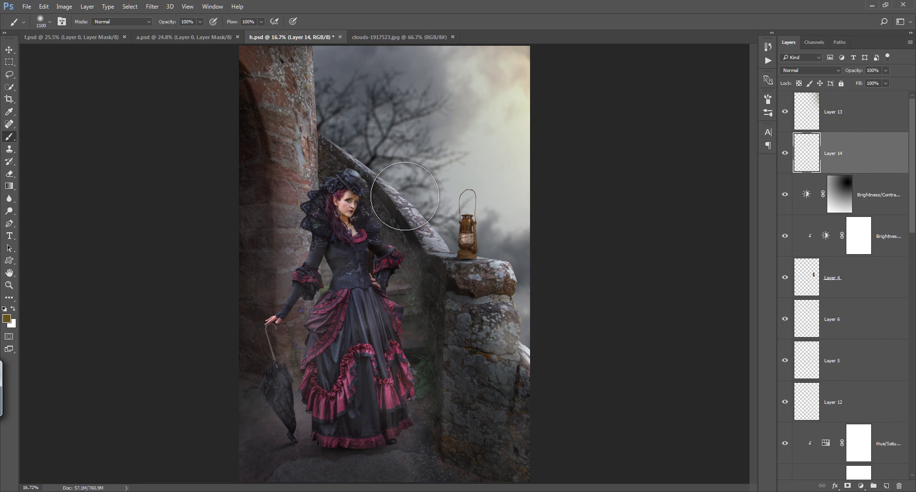
click(7, 318)
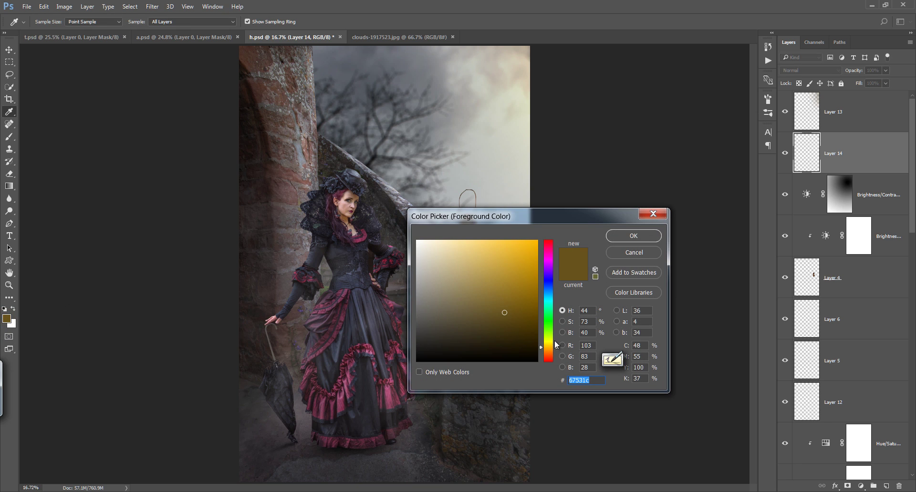
drag(556, 350, 556, 355)
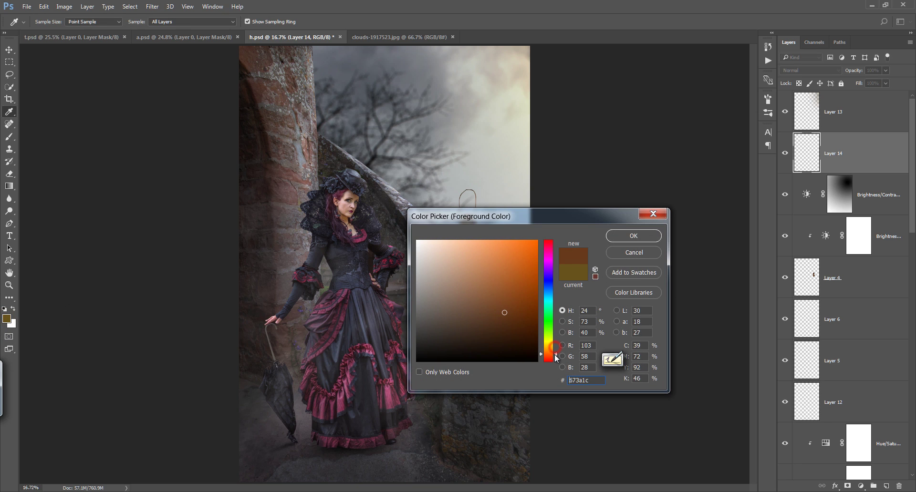
click(634, 236)
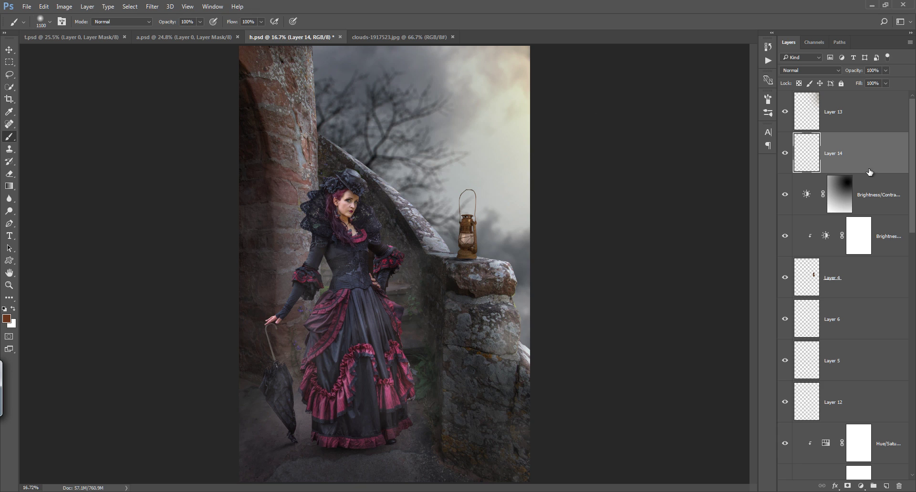
click(784, 111)
click(405, 133)
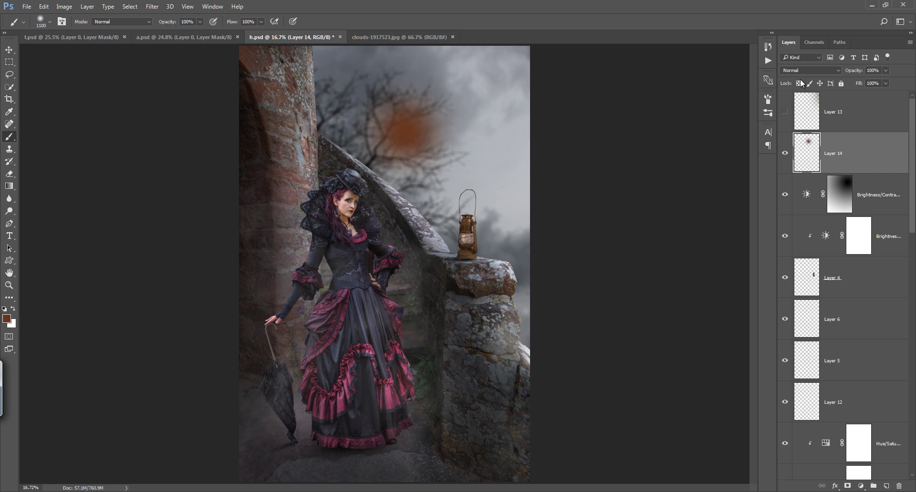
click(813, 72)
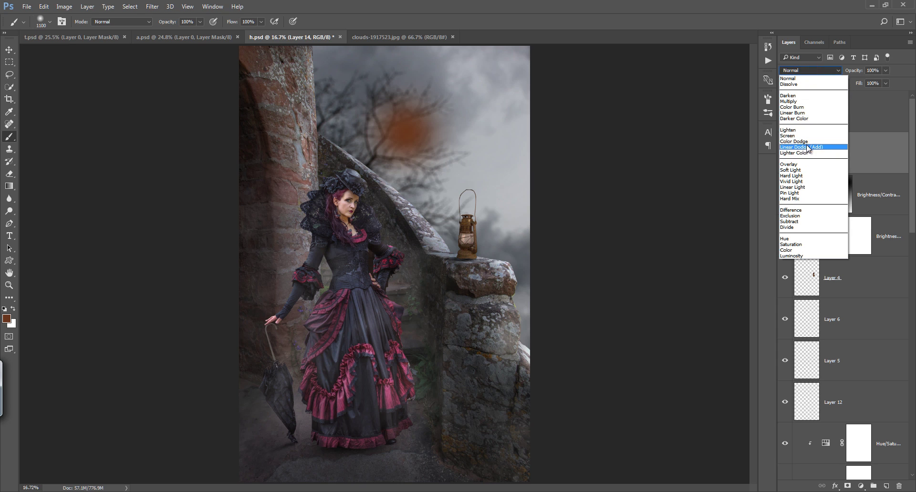
click(810, 142)
Step: Scale the glow to about 347% and move it into the upper right sky
key(ctrl+t)
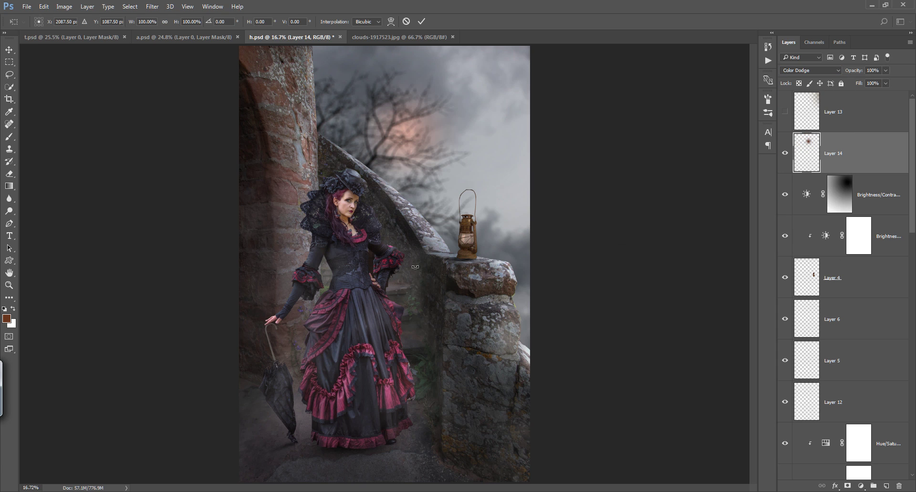
drag(475, 204, 653, 379)
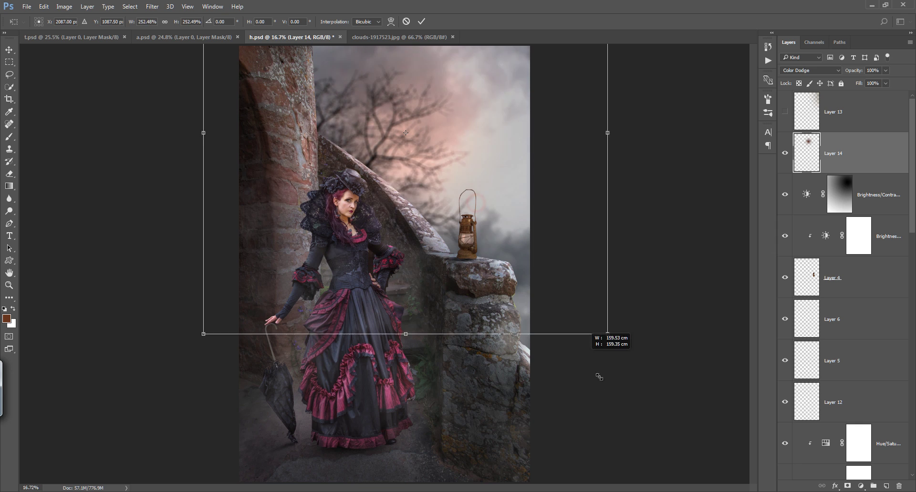
drag(328, 287, 533, 238)
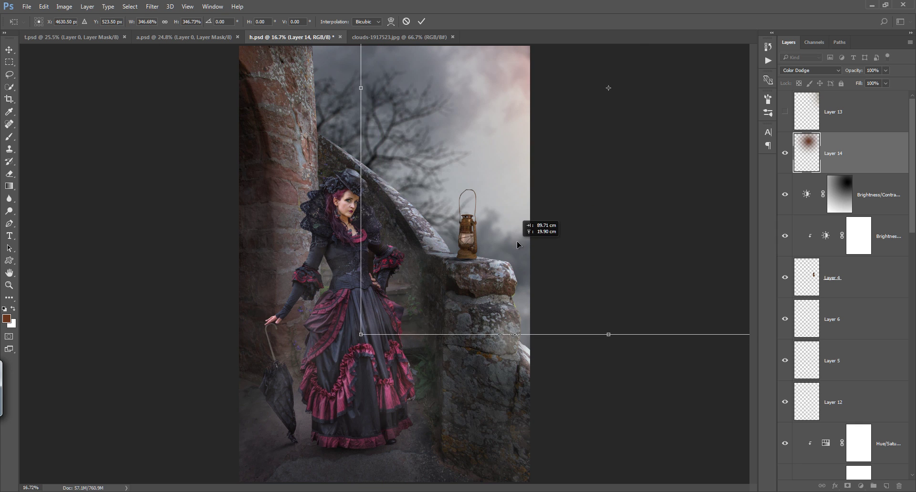
drag(534, 239, 506, 201)
click(421, 22)
key(b)
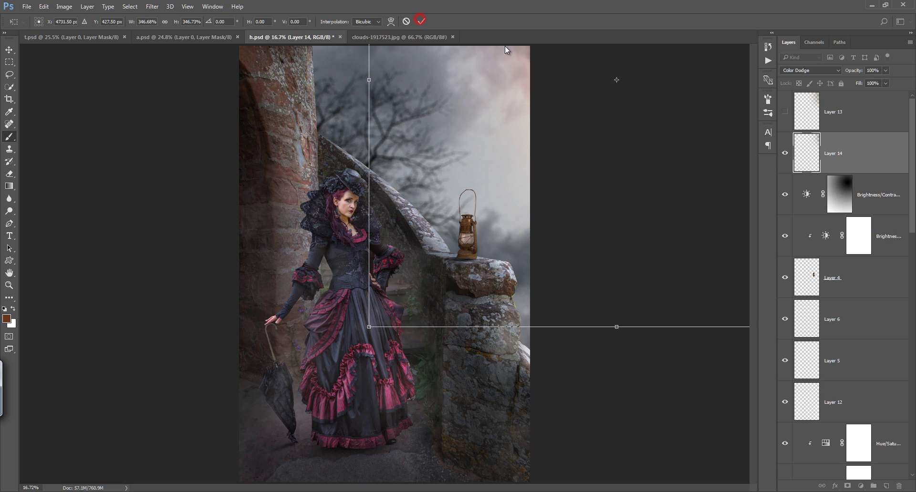
click(849, 197)
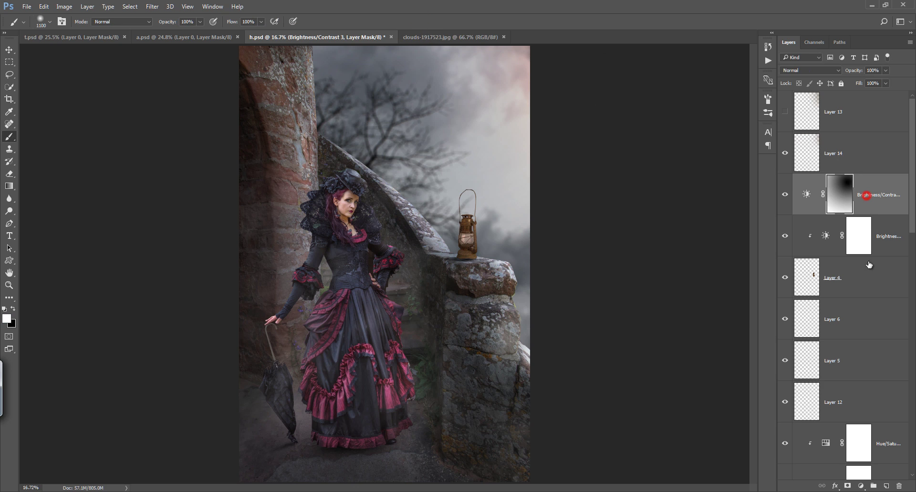
Step: On a new Color Dodge Layer 15, paint a 300-size warm glow onto the lantern glass
click(885, 485)
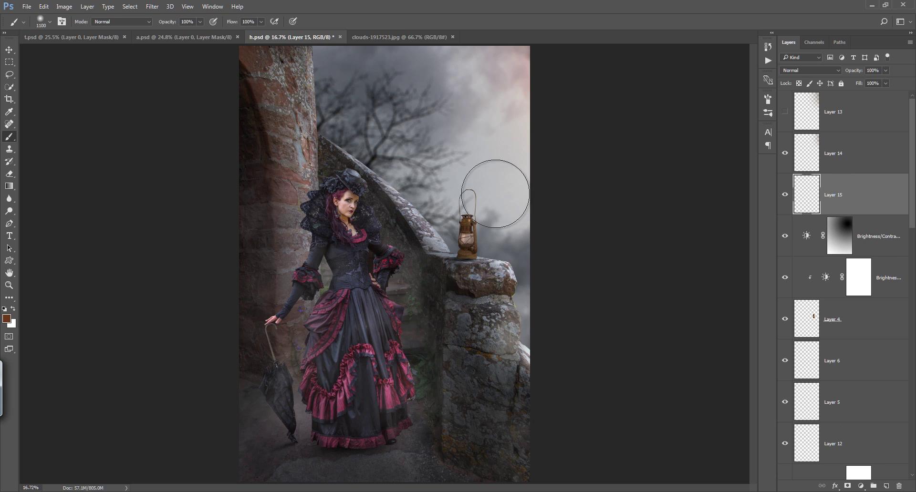
click(828, 71)
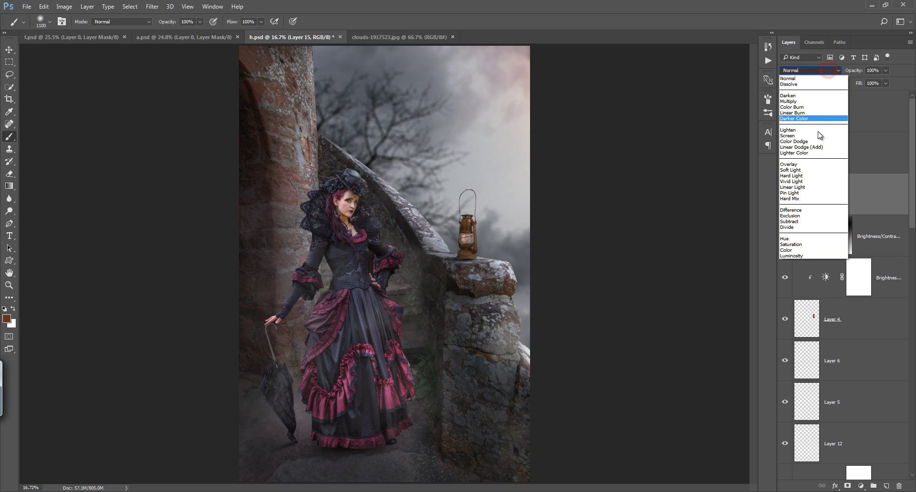
click(812, 142)
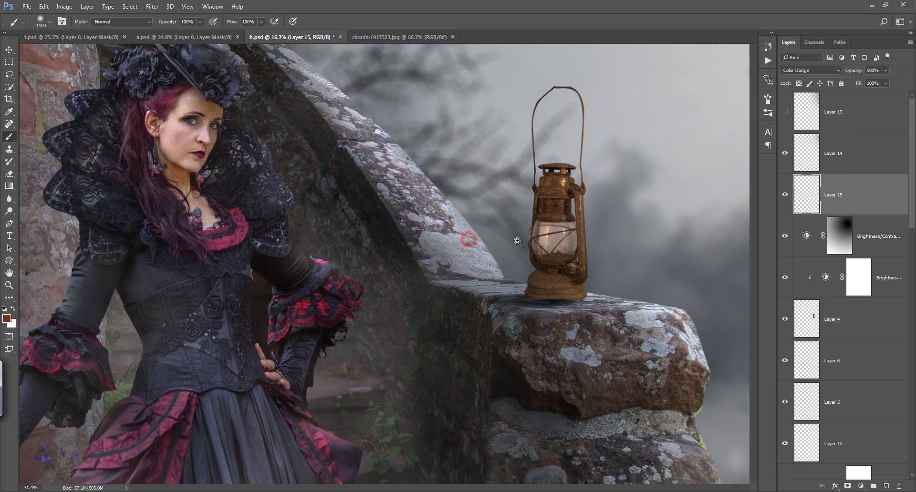
drag(468, 240, 515, 240)
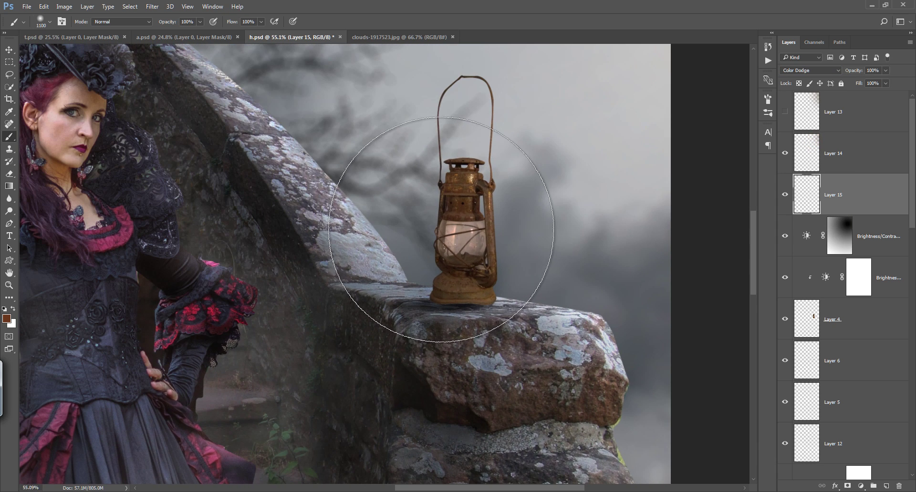
key(bracketleft)
key(bracketleft)
key(bracketleft)
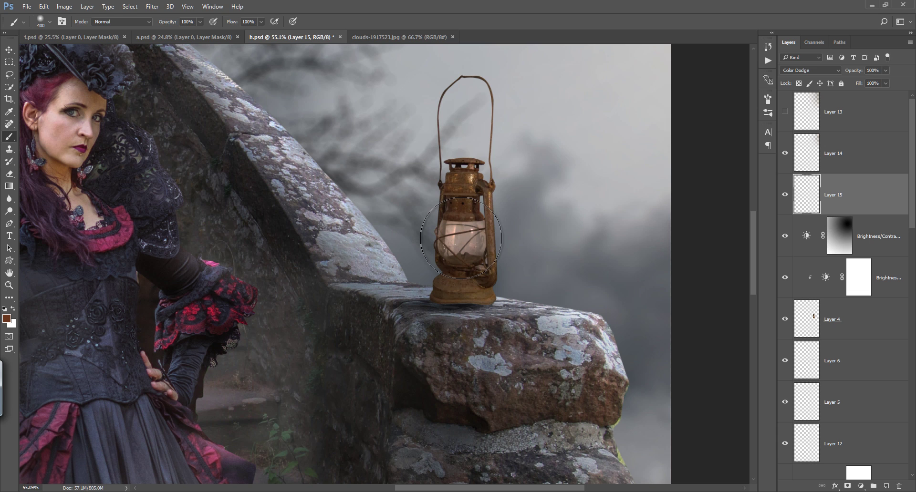
key(bracketleft)
click(461, 240)
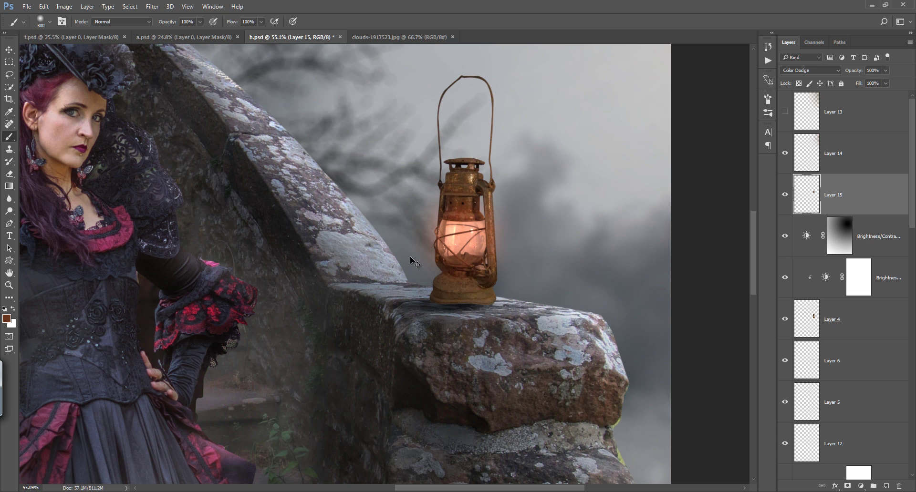
key(ctrl+0)
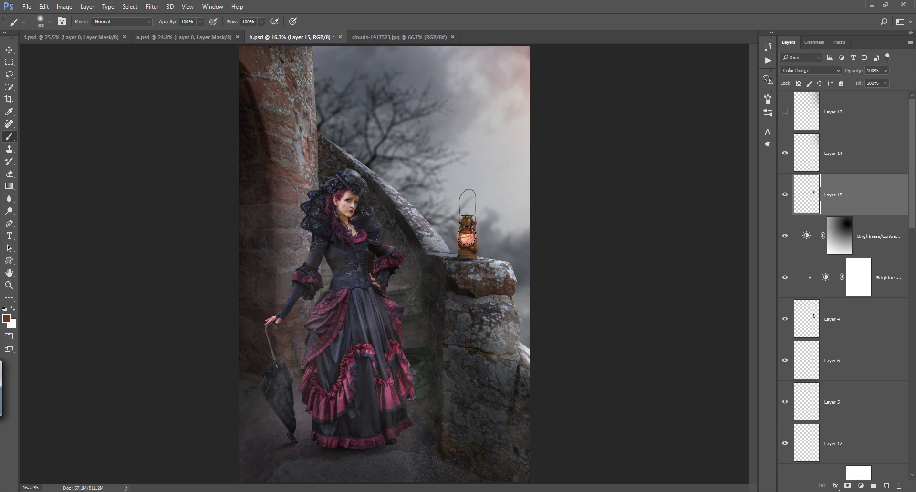
click(887, 486)
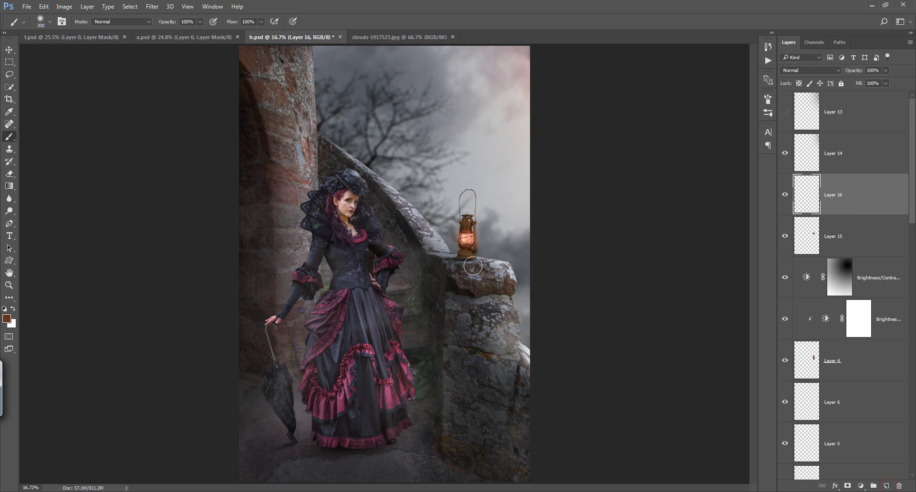
Step: Paint a 400-size orange glow on the lantern on Layer 16 and set it to Screen
key(bracketright)
click(470, 240)
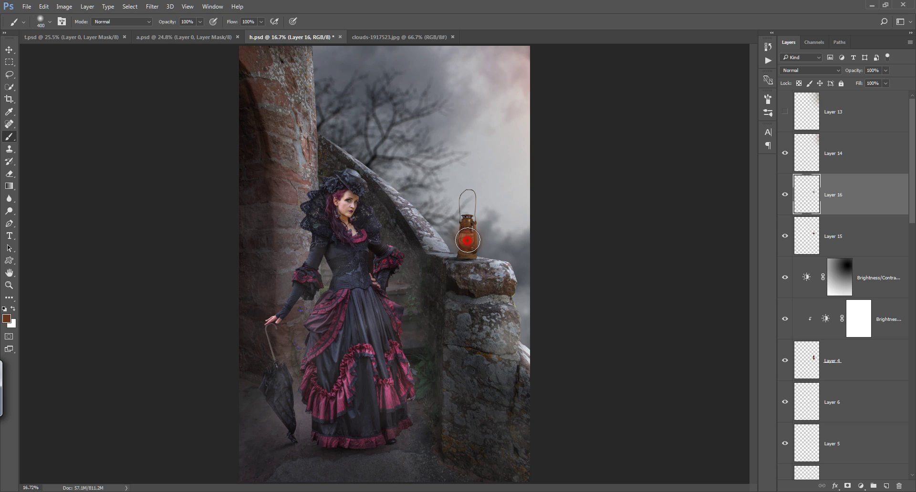
click(806, 71)
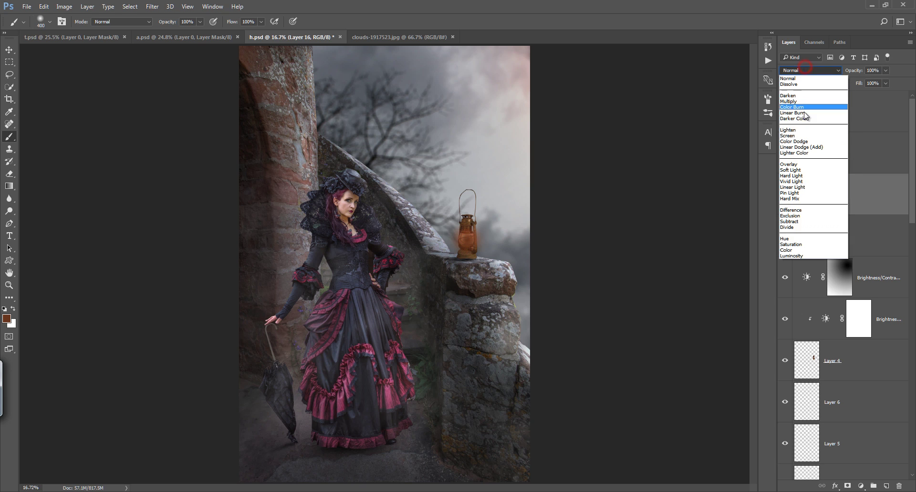
click(796, 139)
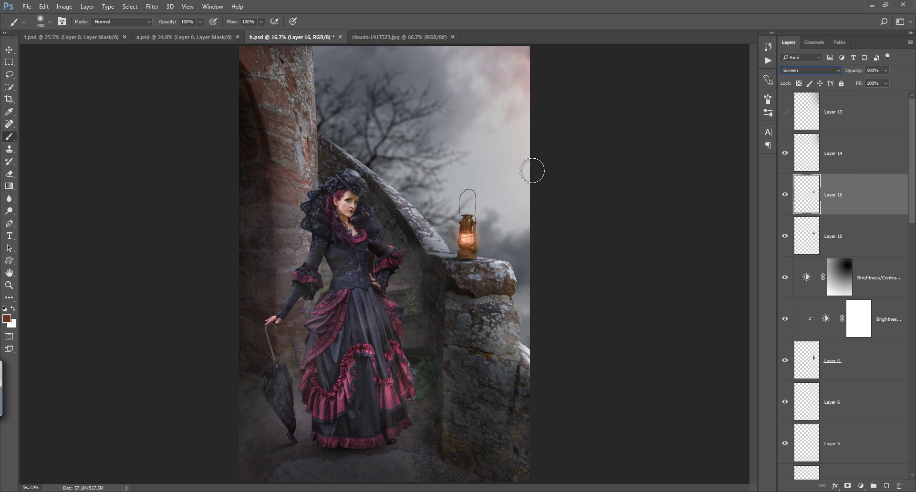
Step: Add Layer 17 with a 600-size lantern glow blended in Screen mode
click(888, 486)
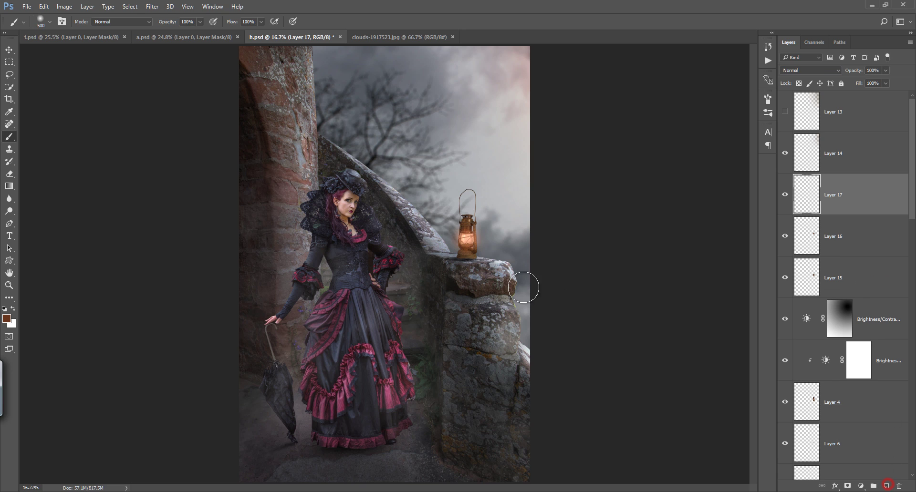
key(bracketright)
key(bracketright)
click(467, 240)
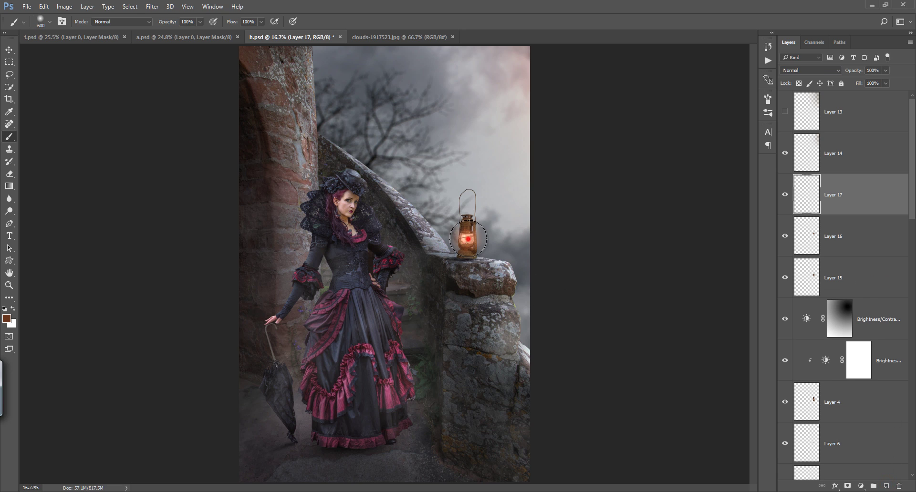
click(810, 71)
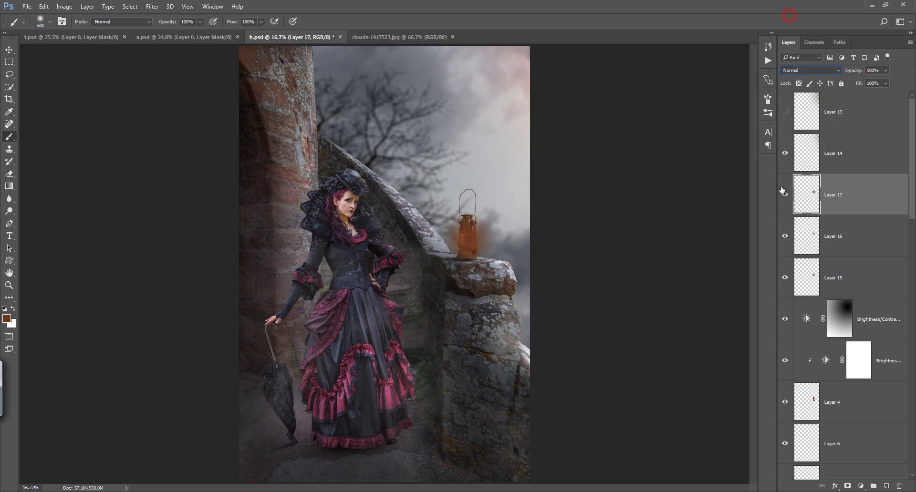
click(784, 194)
click(784, 194)
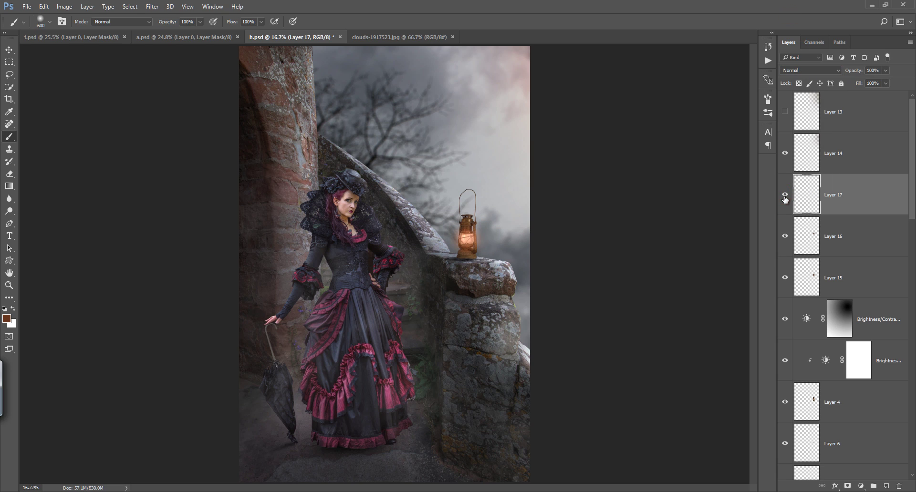
click(811, 70)
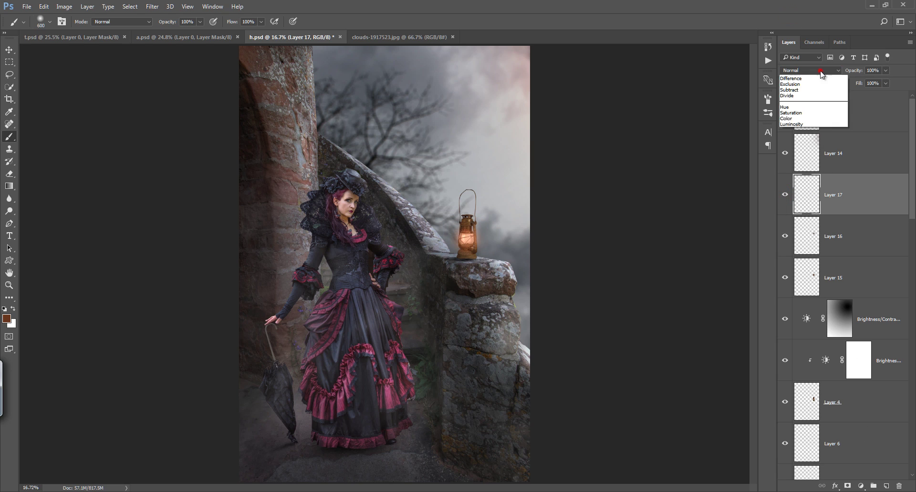
click(467, 239)
key(ctrl+z)
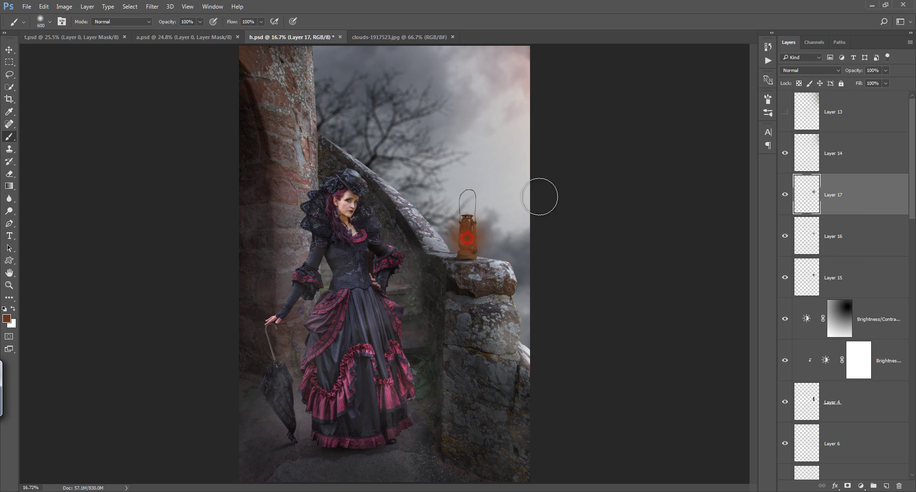
click(804, 72)
click(794, 136)
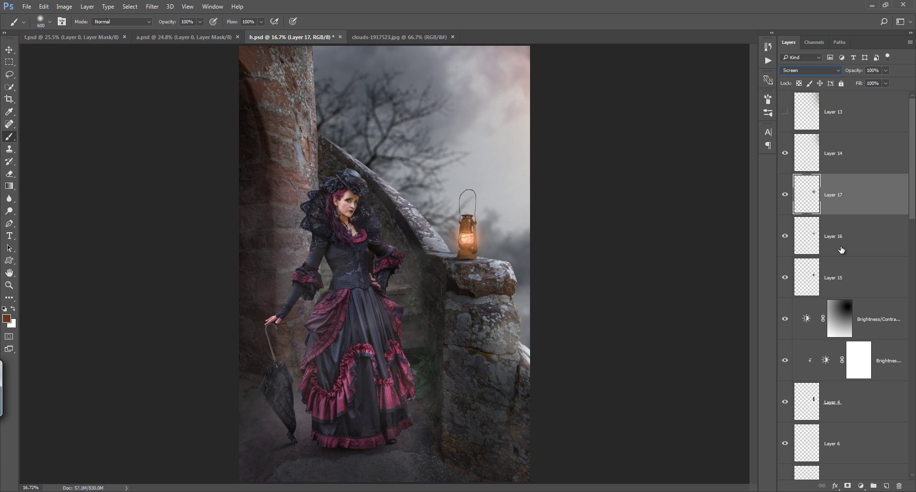
Step: Add a new empty layer above the Brightness/Contrast adjustment
click(878, 311)
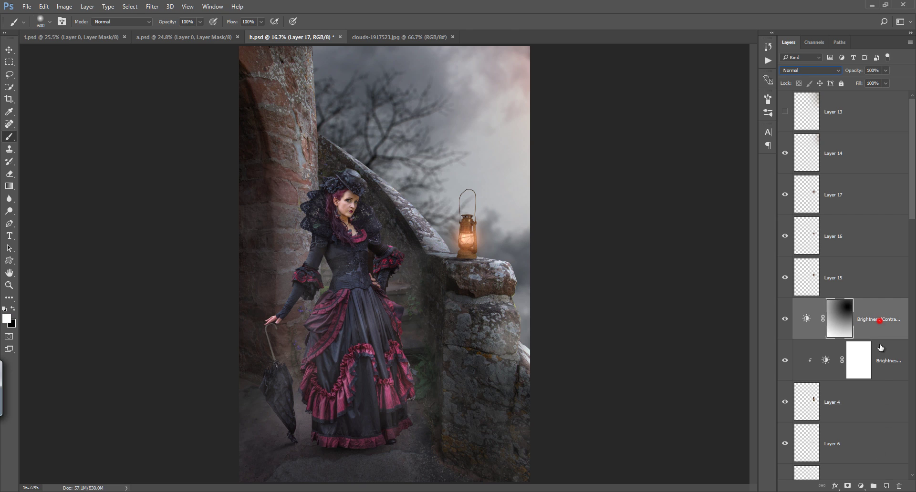
click(886, 486)
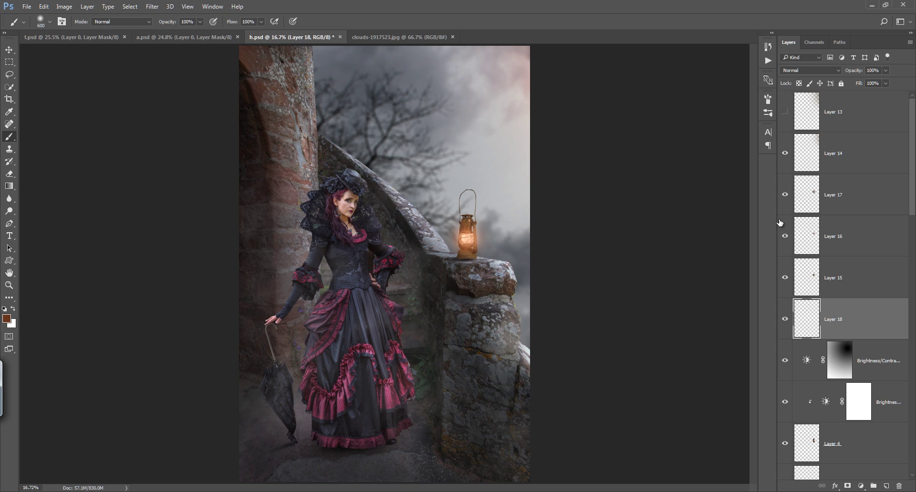
drag(913, 203, 901, 441)
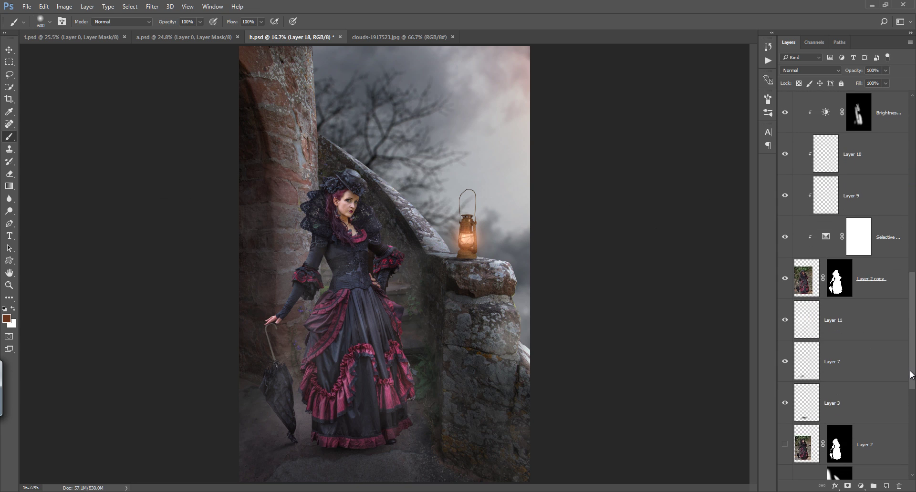
Step: Add Layer 19 clipped to the Brightness layer in Color Dodge and brighten the ledge right of the lantern
scroll(897, 382, down, 2)
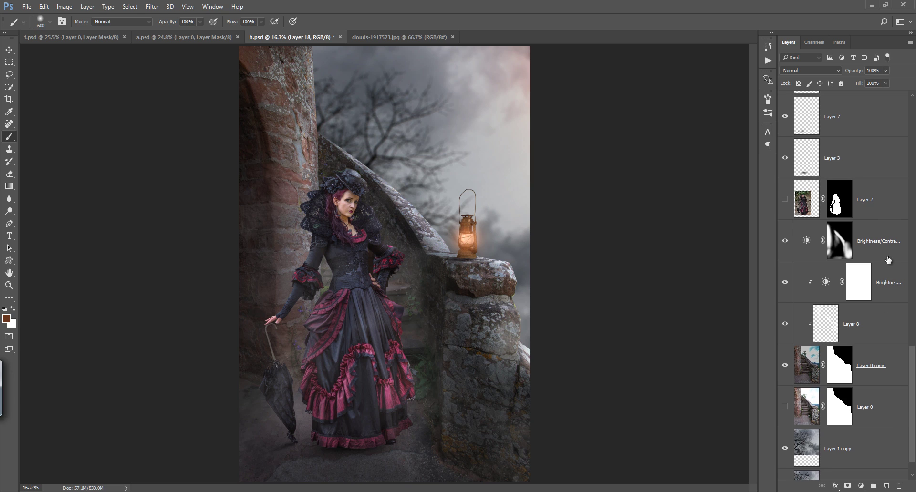
click(885, 285)
click(887, 487)
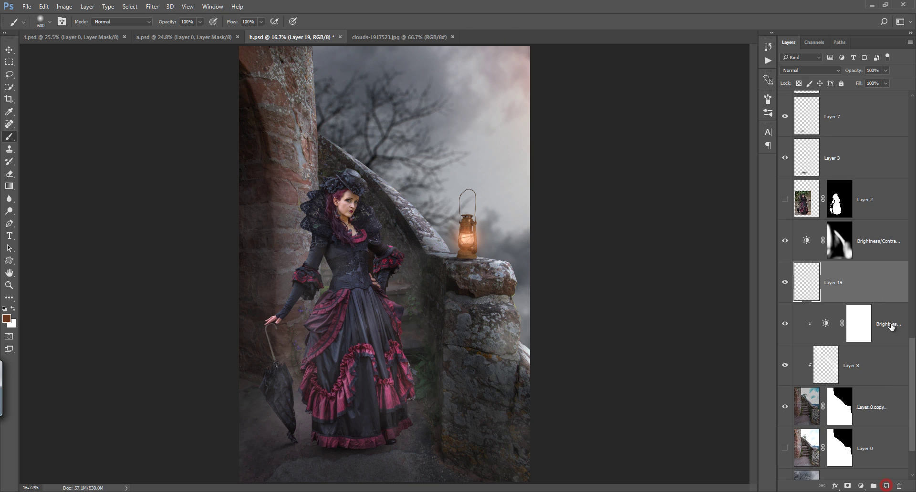
alt+click(886, 301)
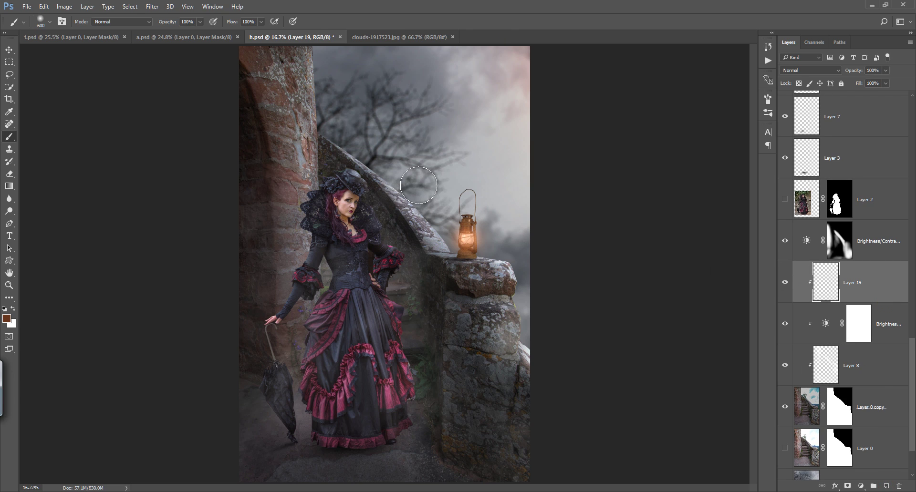
click(809, 71)
click(802, 142)
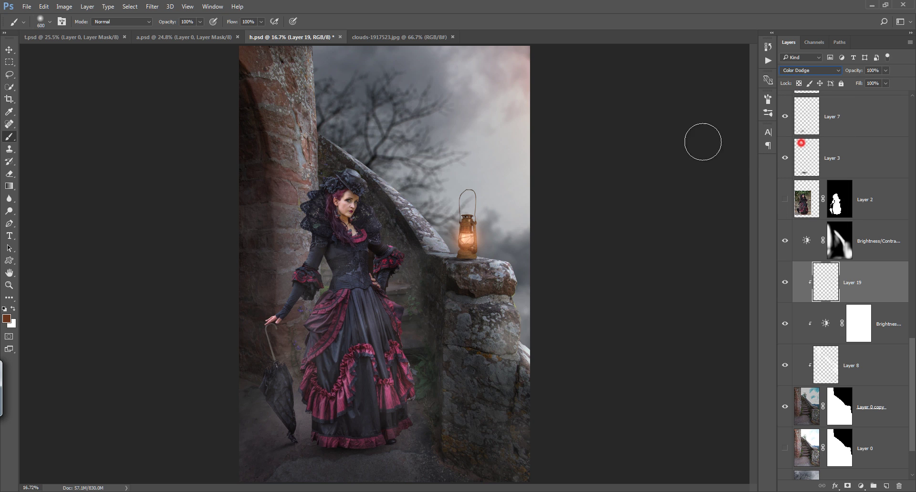
drag(443, 262, 494, 255)
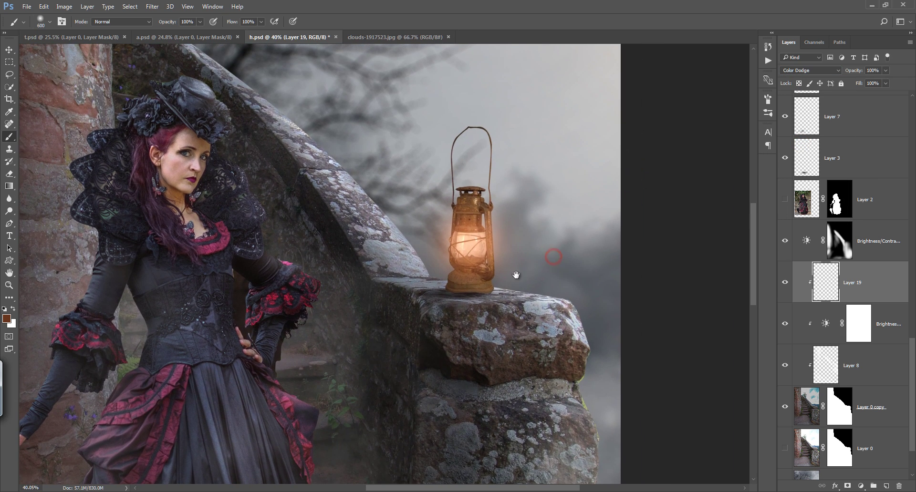
key([)
key([)
key([)
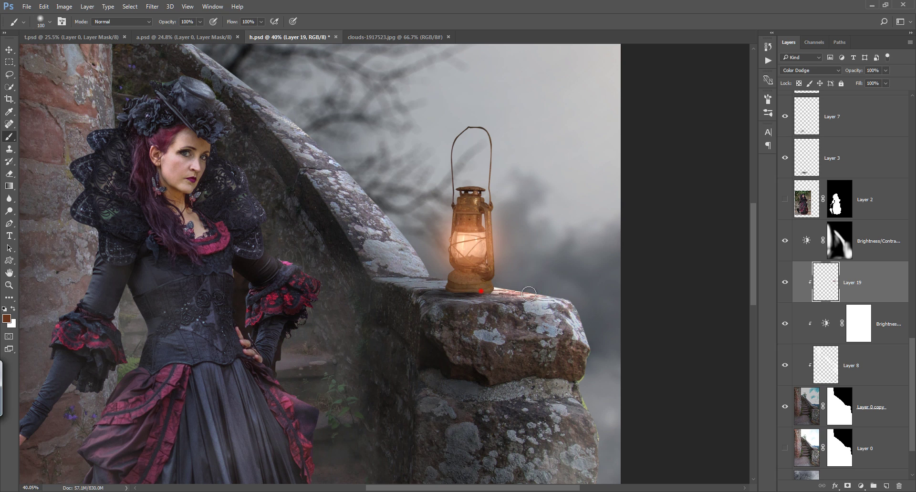
drag(504, 285, 480, 290)
key(bracketright)
key(bracketright)
key(bracketright)
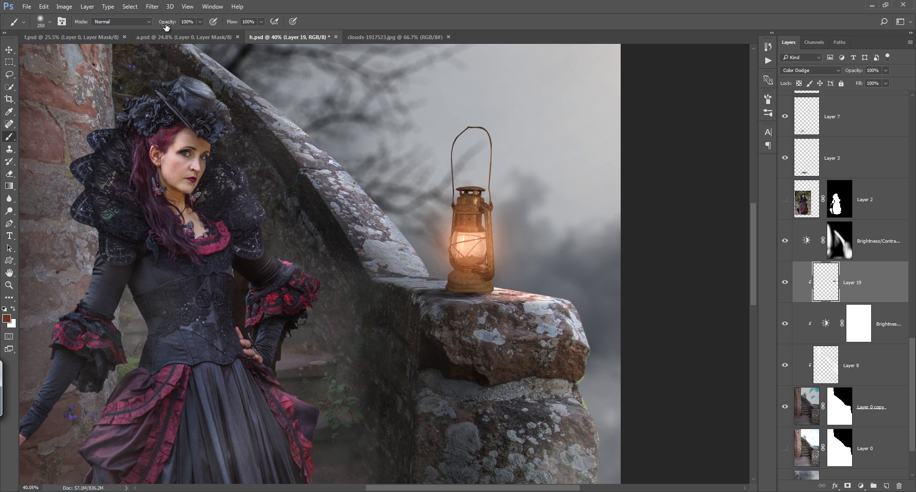
Step: At 47% brush opacity and 34% flow, paint warm light on the arch, ledge and lantern glass
drag(166, 22, 143, 26)
drag(233, 22, 201, 22)
mouse_move(376, 237)
mouse_down()
mouse_move(387, 233)
mouse_move(440, 283)
mouse_up()
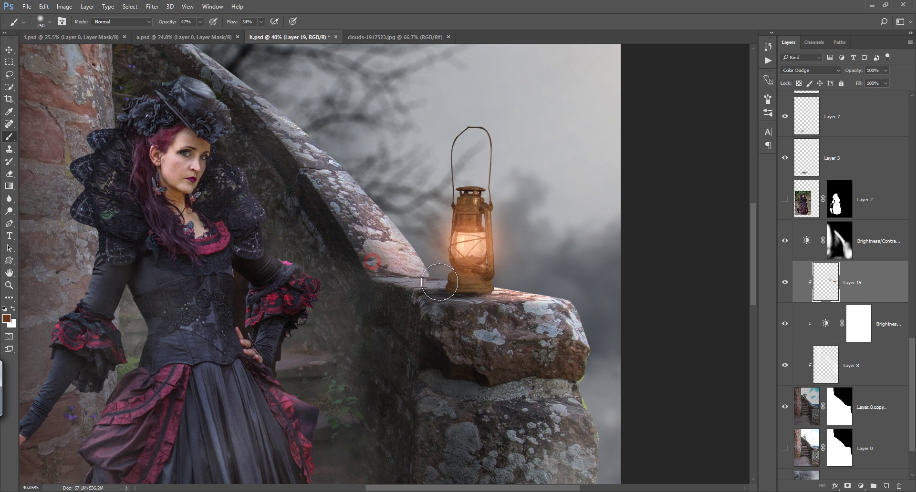
key(bracketleft)
key(bracketleft)
key(bracketleft)
drag(418, 280, 501, 293)
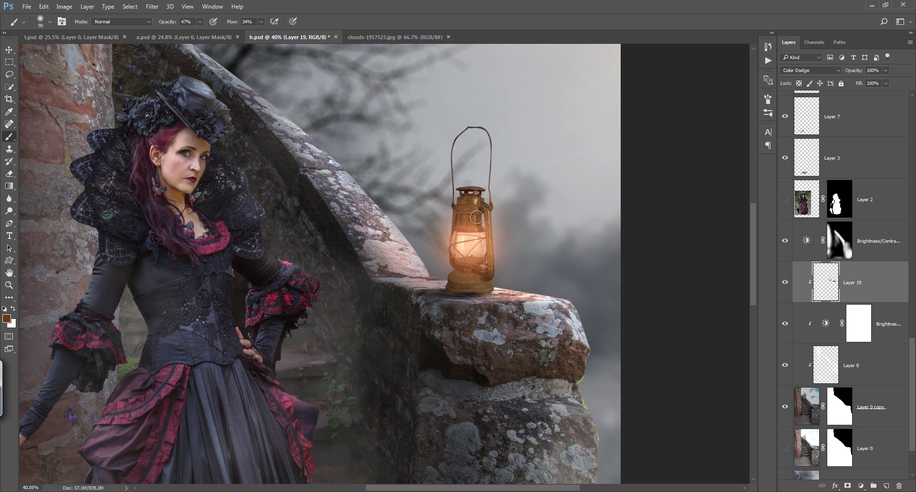
mouse_move(470, 236)
mouse_down()
mouse_move(436, 272)
mouse_move(439, 281)
mouse_up()
click(349, 204)
Step: Add lantern light to the lace collar, shoulder, sleeve and face
key(bracketright)
key(bracketright)
key(bracketright)
click(222, 210)
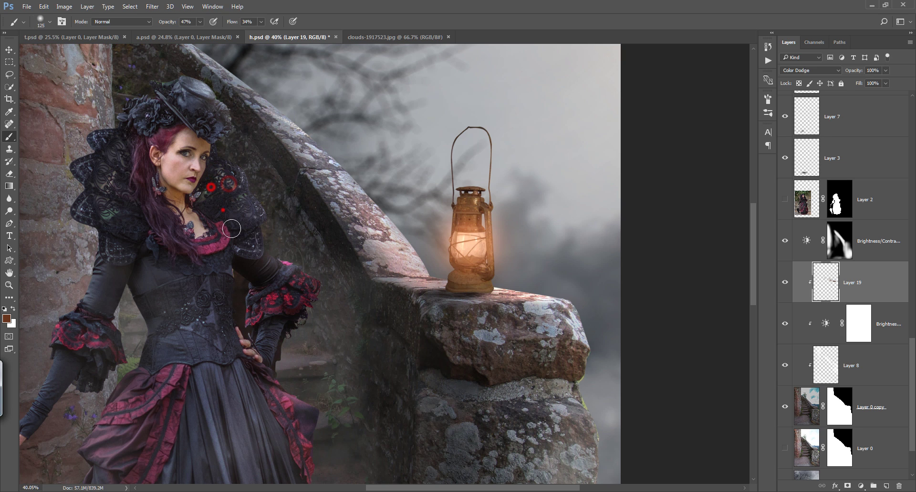
drag(244, 247, 289, 275)
drag(200, 146, 204, 155)
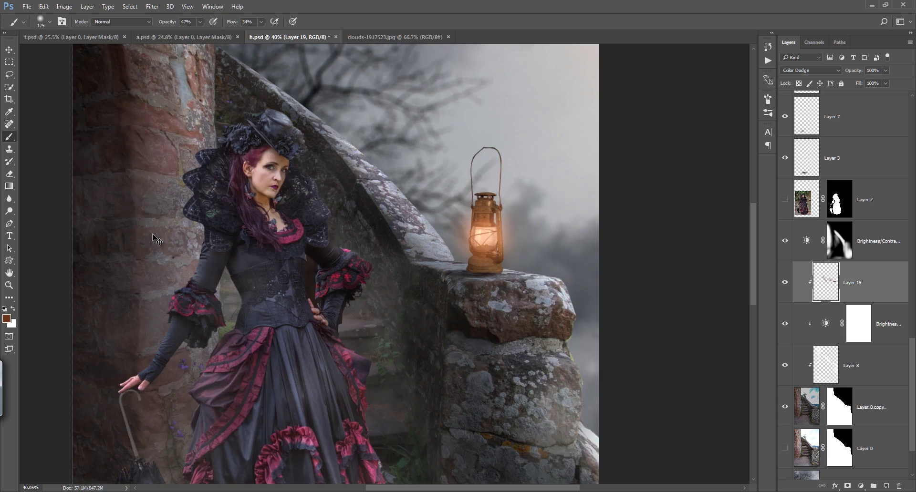
Step: Show Layer 19 and paint faint highlights along the stone ridge and ledge to the lantern base
key(ctrl+0)
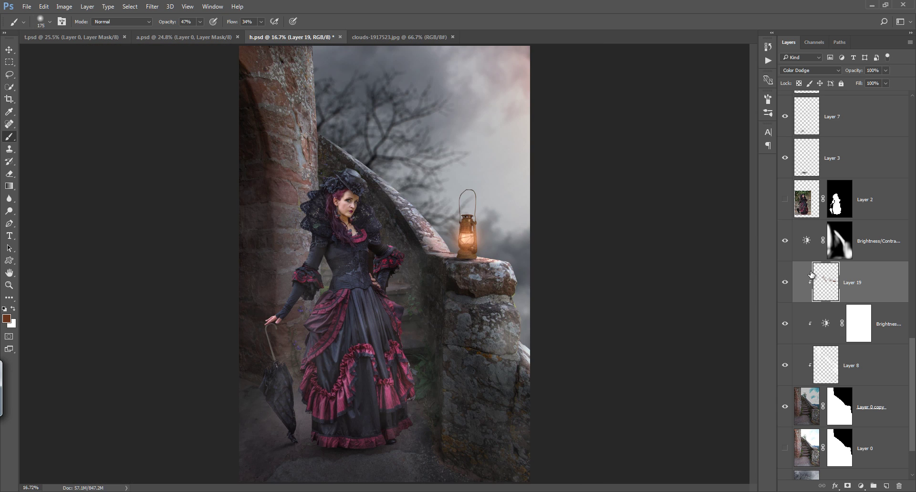
click(784, 282)
mouse_move(402, 205)
mouse_down()
mouse_move(512, 263)
mouse_move(441, 252)
mouse_up()
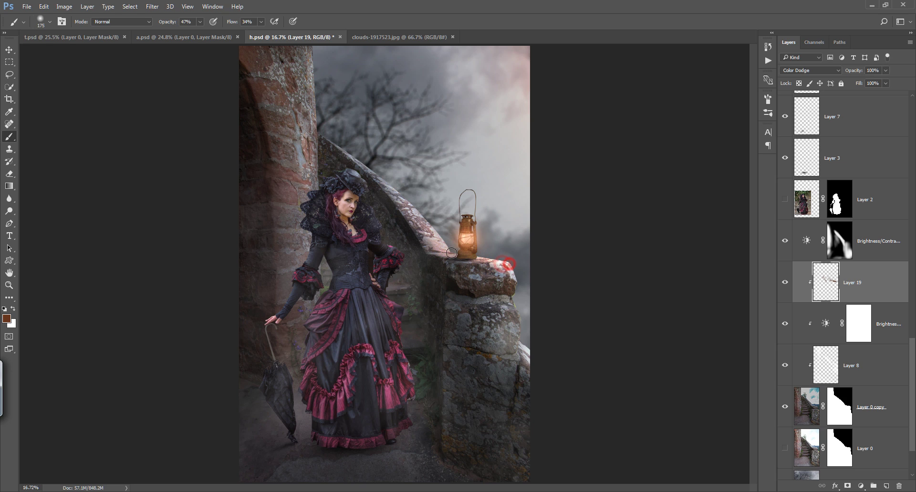
drag(441, 251, 507, 265)
drag(473, 260, 459, 262)
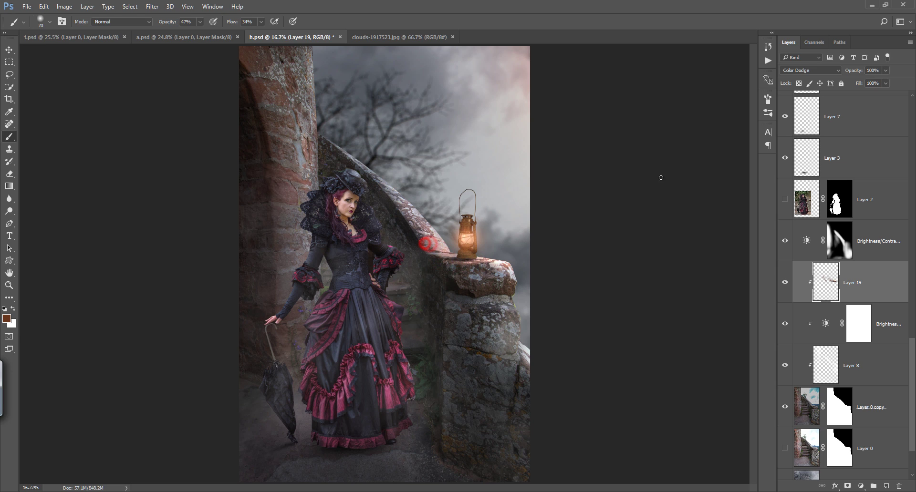
drag(912, 349, 912, 109)
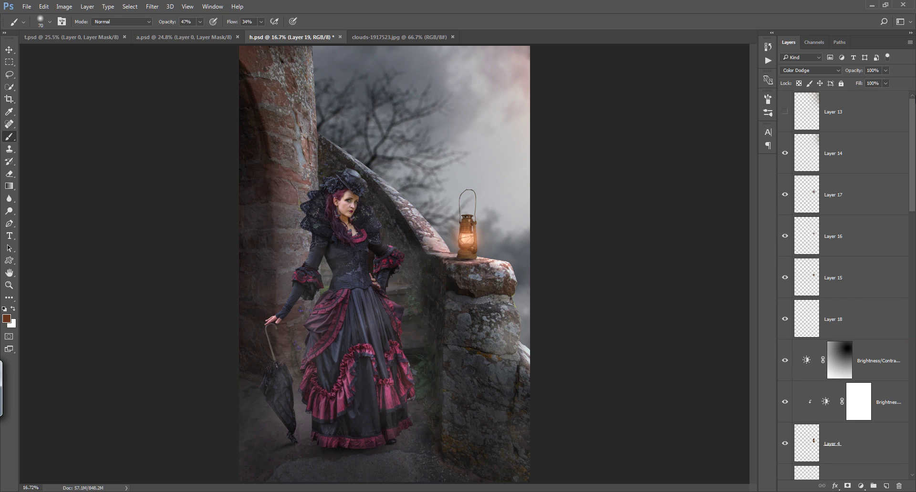
Step: Darken Layer 14 with Brightness/Contrast at -46, radial-masked to keep the top-right sky bright
click(865, 142)
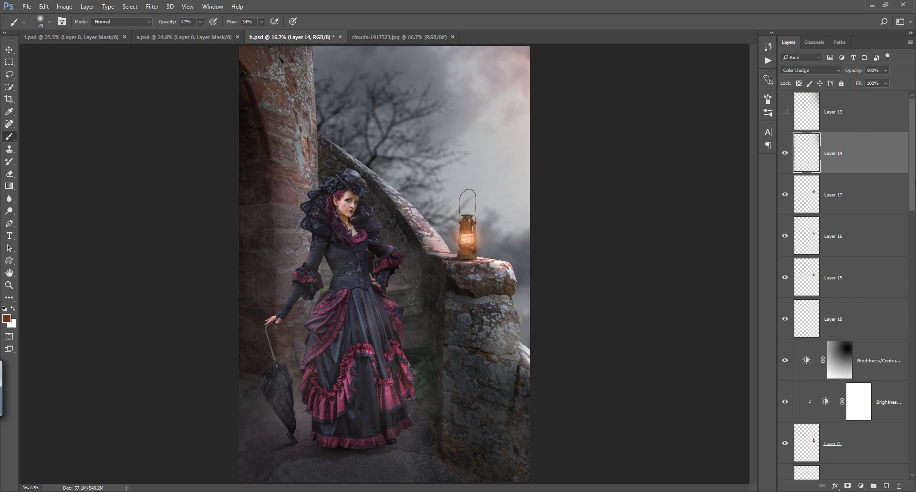
click(861, 485)
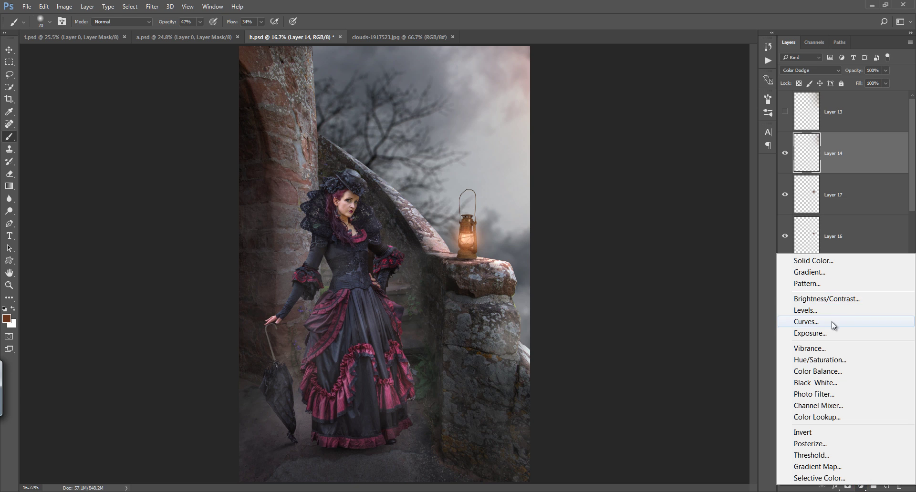
click(836, 299)
drag(676, 129, 655, 137)
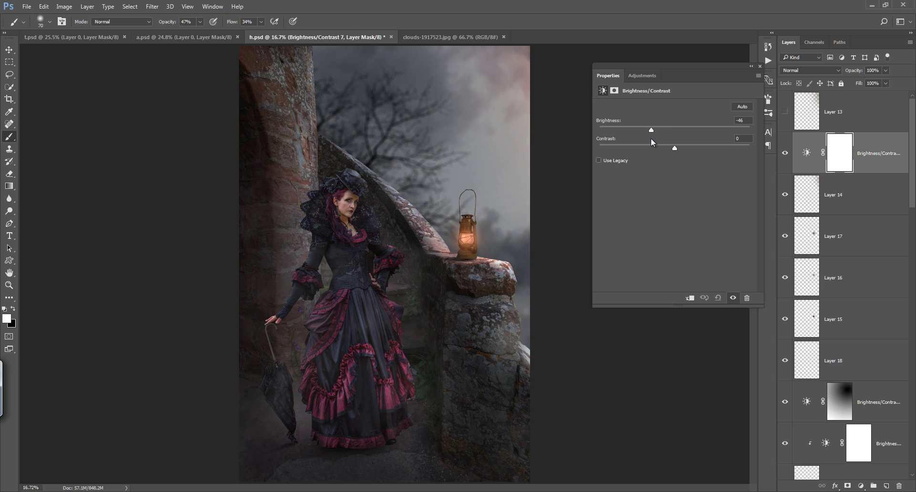
click(760, 66)
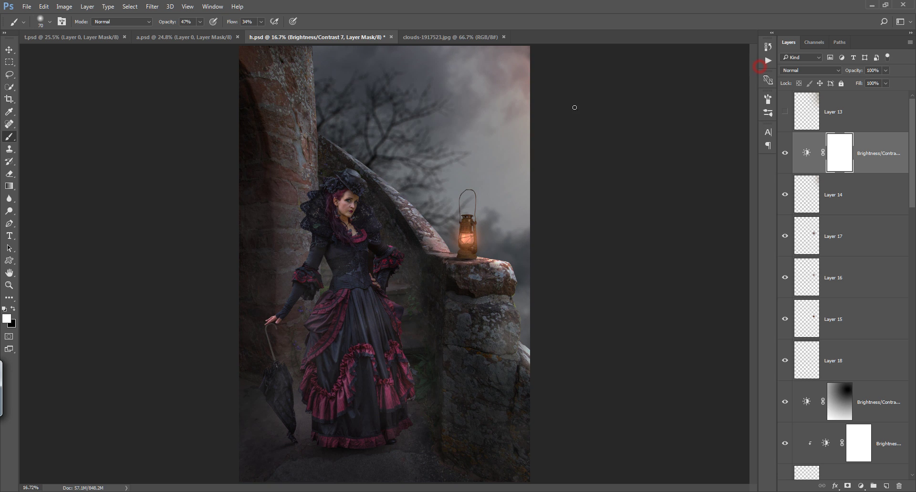
click(9, 187)
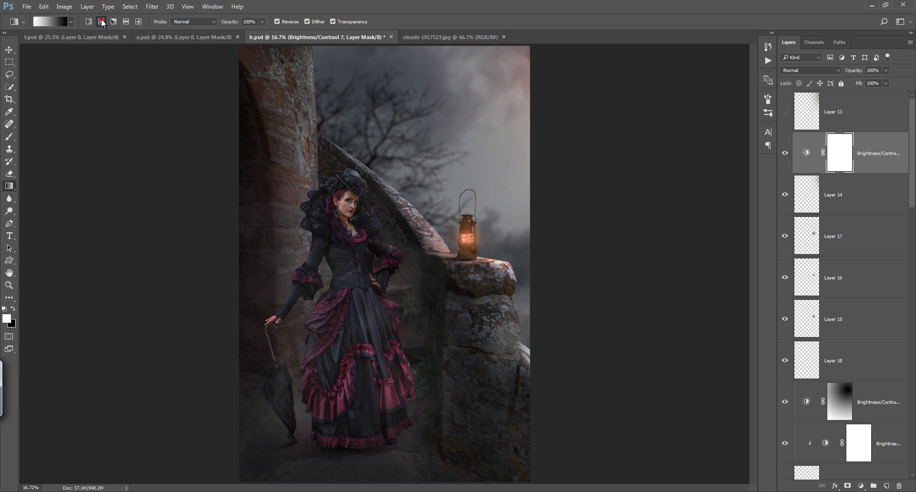
drag(510, 146, 277, 442)
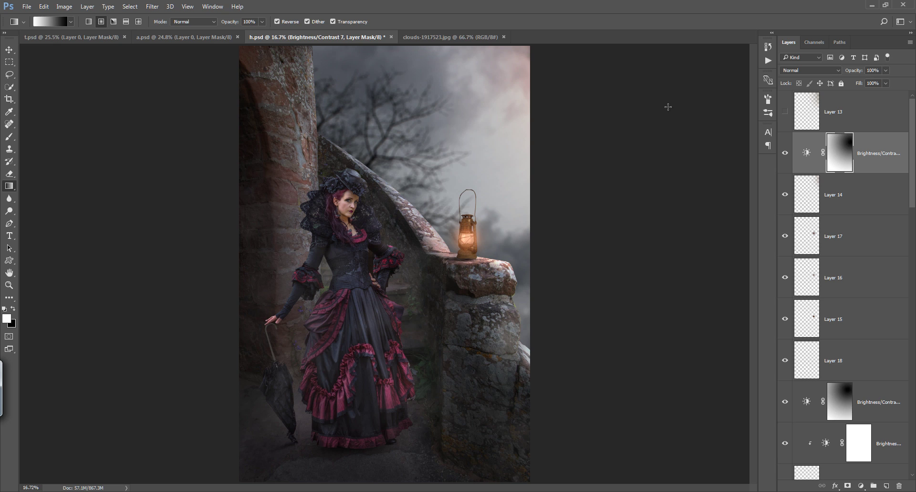
Step: Add a new top layer filled with 50% gray in Overlay blend mode
scroll(906, 196, down, 3)
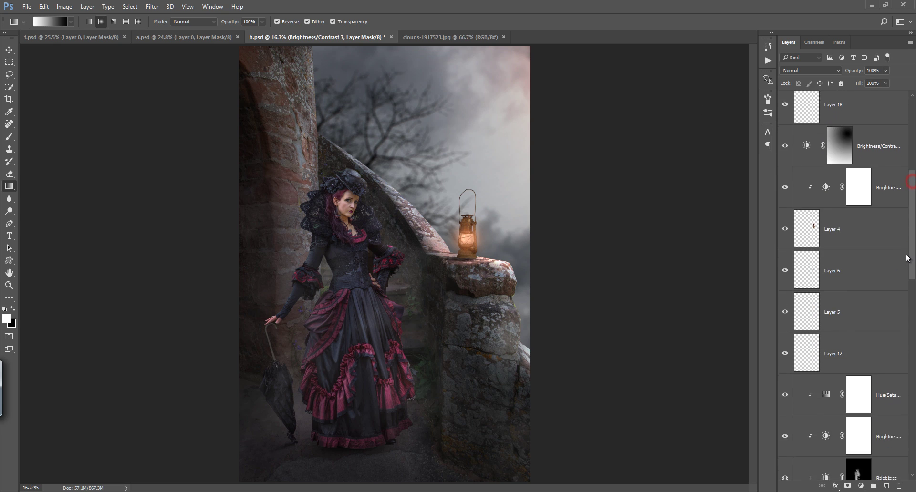
scroll(901, 205, down, 3)
scroll(897, 215, down, 2)
scroll(895, 224, down, 2)
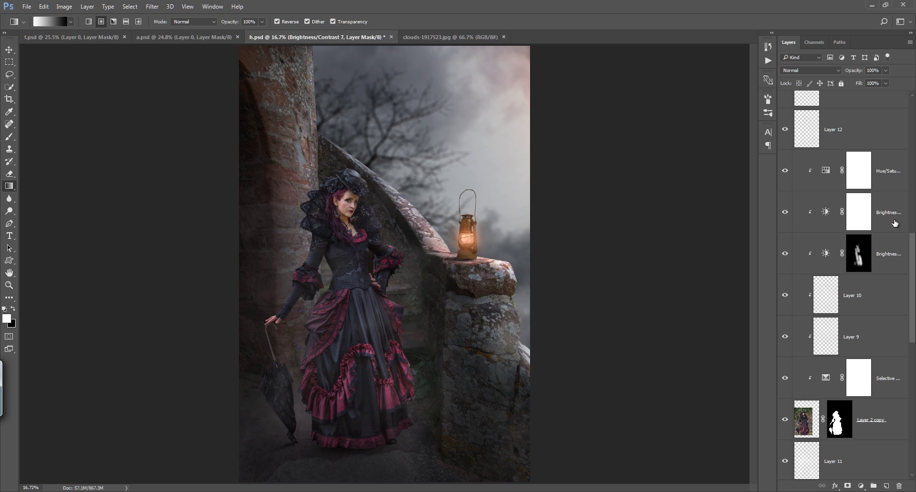
click(887, 171)
click(887, 487)
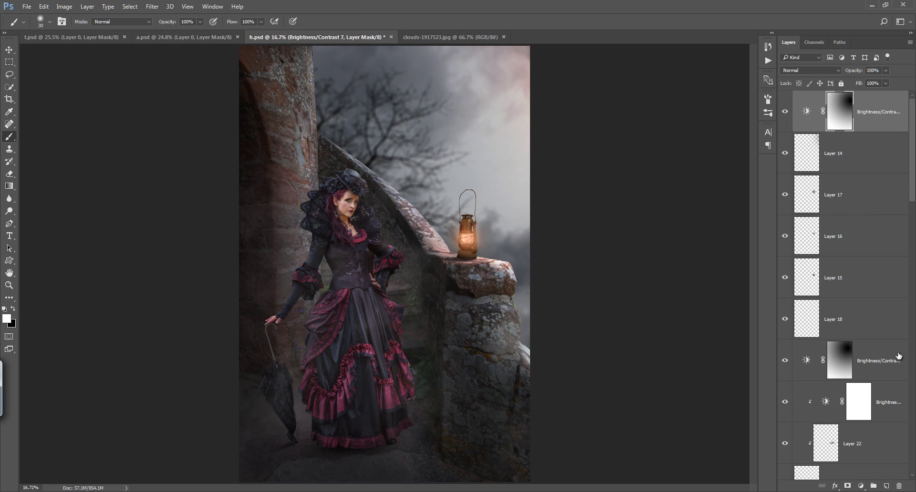
click(886, 487)
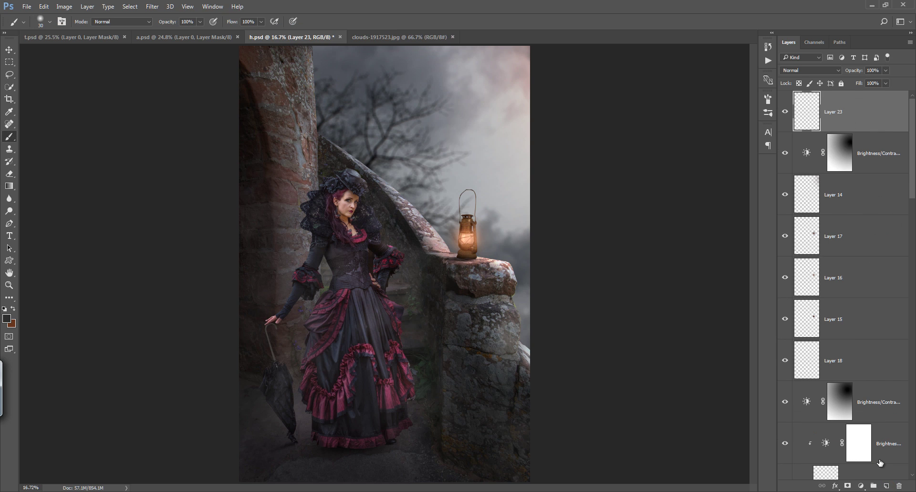
key(shift+F5)
click(470, 138)
click(465, 210)
key(Return)
click(811, 70)
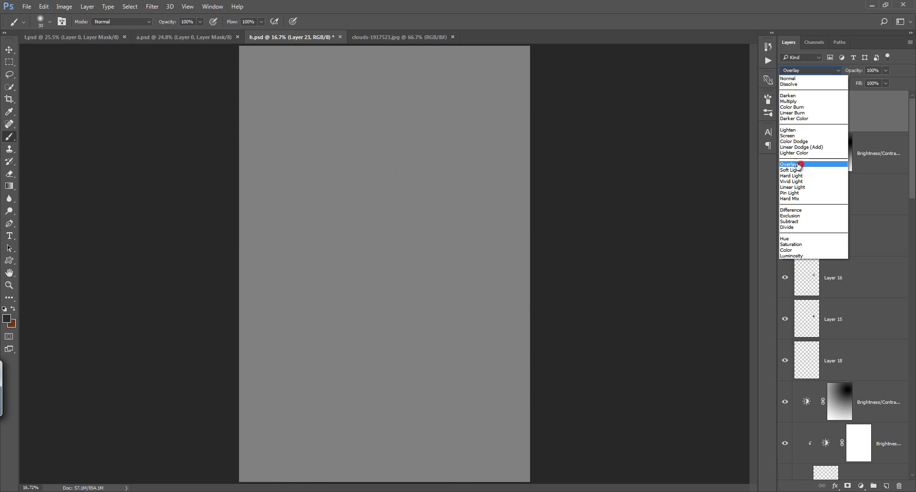
click(806, 164)
Step: Dodge highlights onto the woman's bodice and upper and lower-left skirt
key(o)
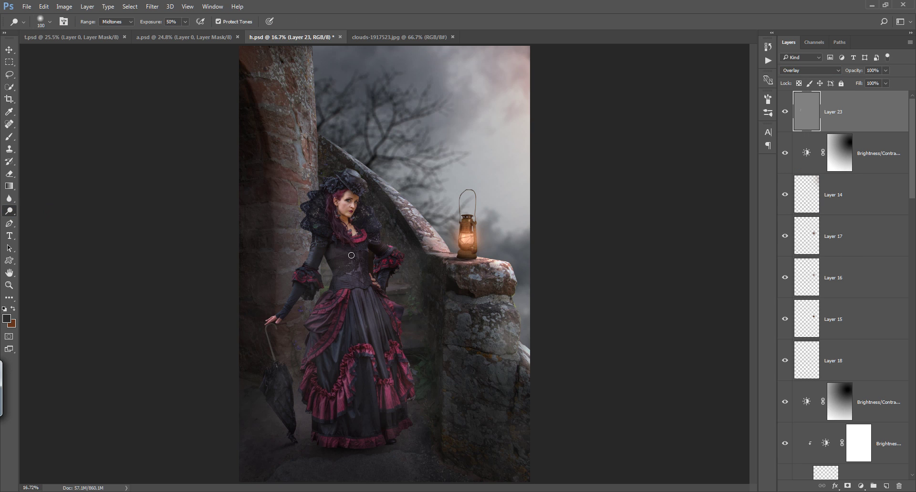
mouse_move(351, 255)
mouse_down()
mouse_move(358, 284)
mouse_move(349, 309)
mouse_up()
key(bracketleft)
key(bracketleft)
key(bracketleft)
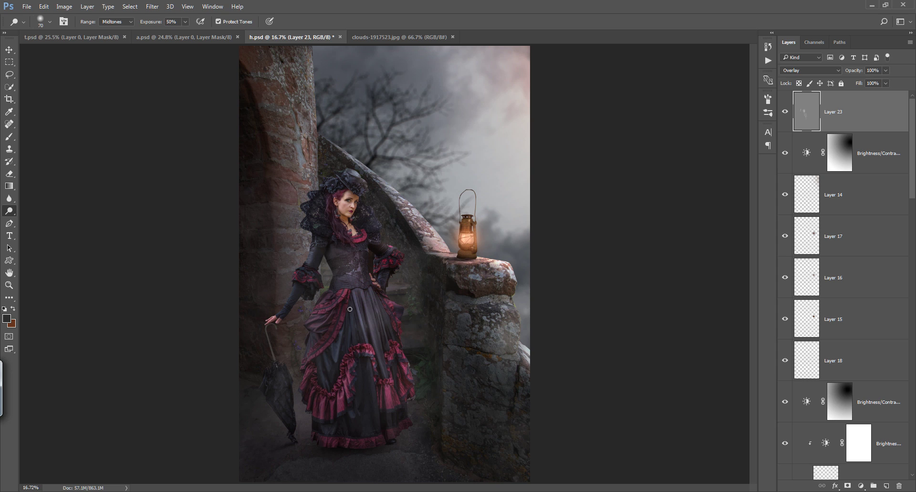
drag(327, 355, 339, 433)
key(bracketright)
key(bracketright)
key(bracketright)
key(bracketright)
key(bracketright)
key(bracketright)
click(786, 112)
Step: Dodge the wrist, hand, shoulder, hat and lower skirt, then set the layer to 49% opacity
key(bracketleft)
key(bracketleft)
key(bracketleft)
drag(285, 303, 276, 319)
click(378, 242)
click(357, 176)
key(bracketleft)
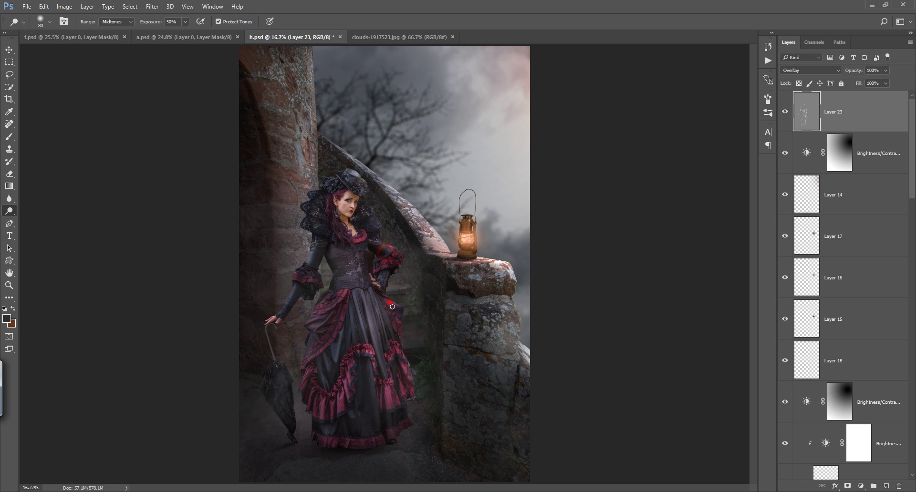
key(bracketright)
key(bracketright)
key(bracketright)
click(323, 429)
key(bracketleft)
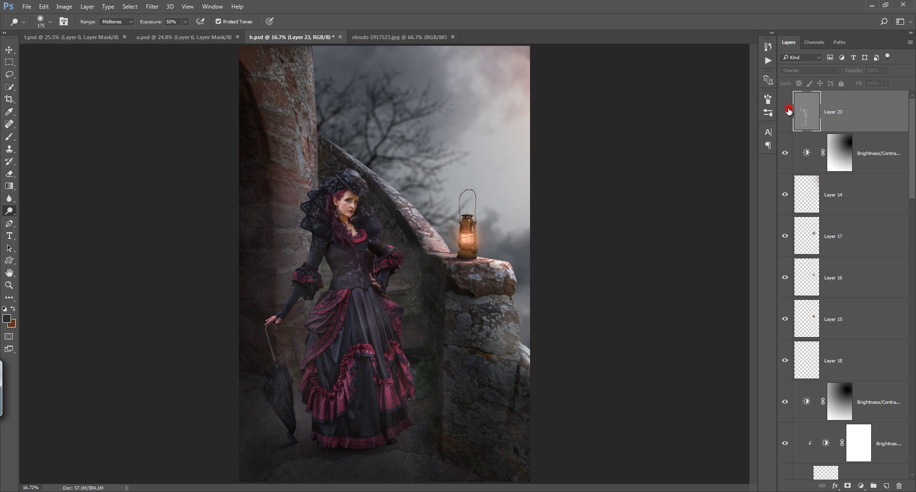
drag(852, 71, 835, 77)
click(862, 485)
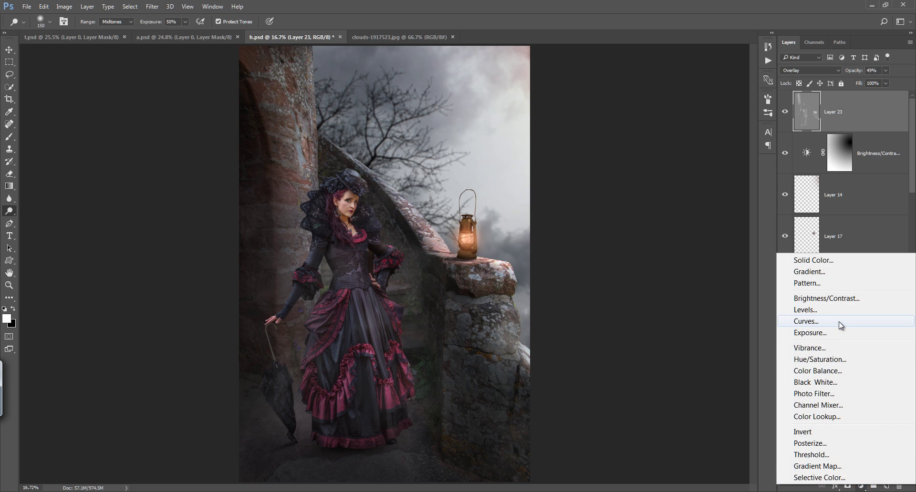
Step: Add a Curves adjustment layer with the RGB curve pulled down to darken the midtones
click(792, 322)
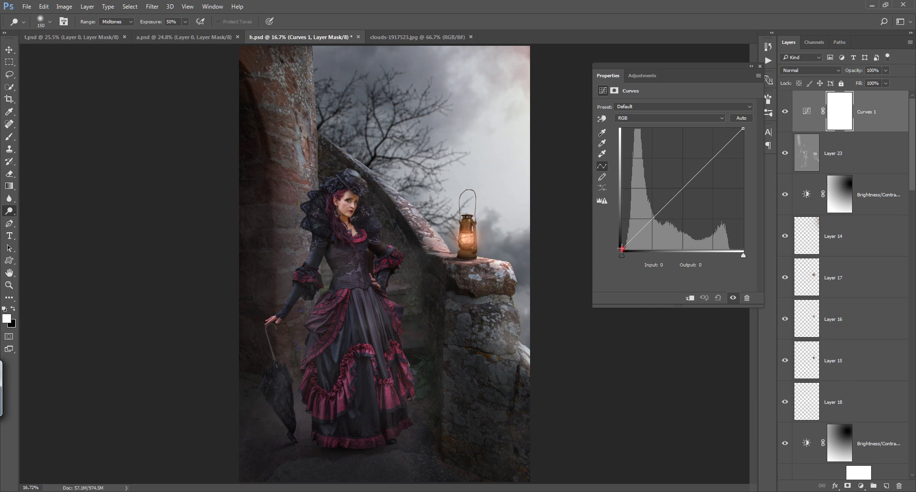
drag(621, 248, 623, 246)
drag(652, 217, 620, 248)
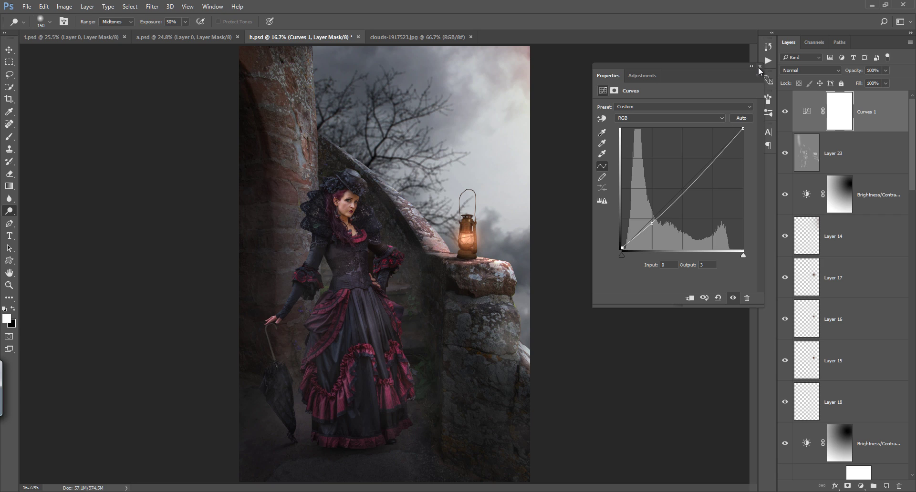
click(760, 68)
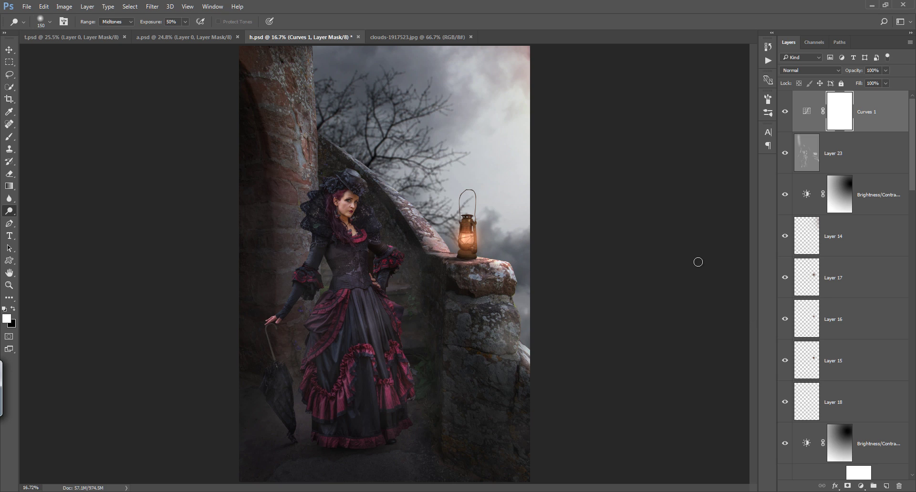
Step: Reshape the Curves 1 Blue channel curve to give the scene a cool violet tint
double_click(801, 111)
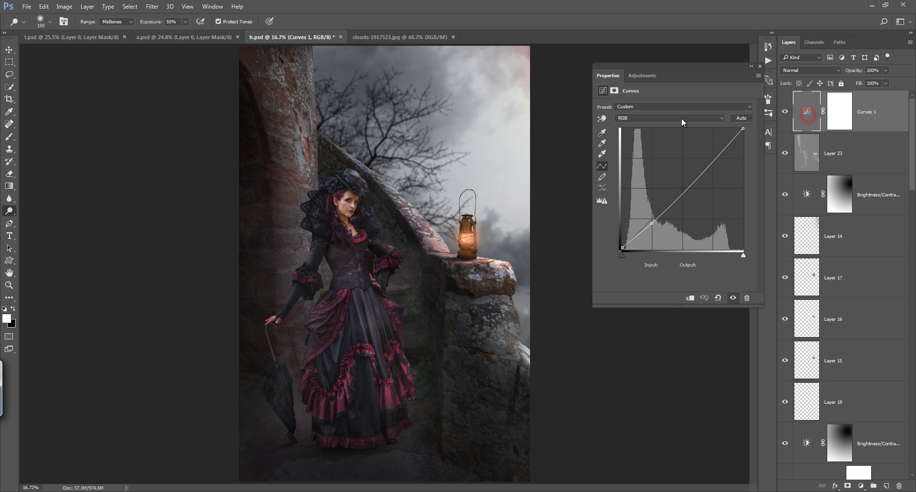
click(682, 118)
click(674, 144)
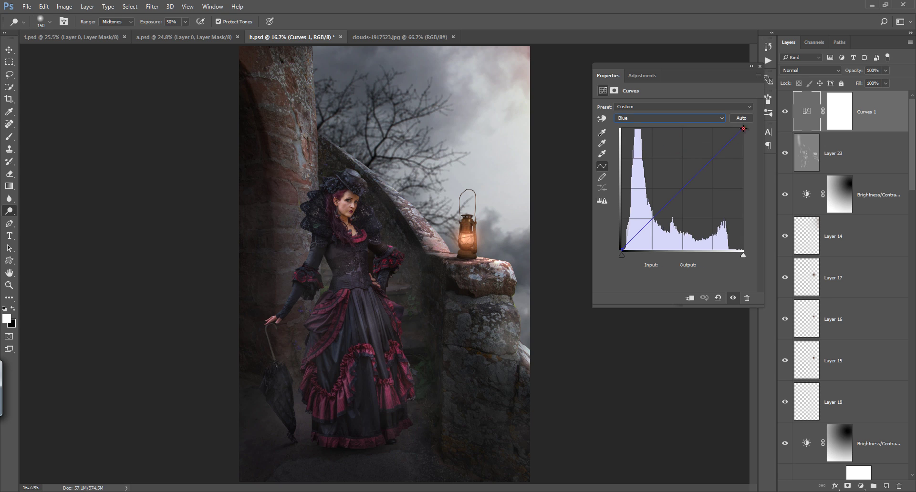
mouse_move(743, 128)
mouse_down()
mouse_move(722, 120)
mouse_move(730, 118)
mouse_up()
drag(702, 158, 705, 151)
drag(653, 209, 651, 213)
drag(706, 148, 706, 156)
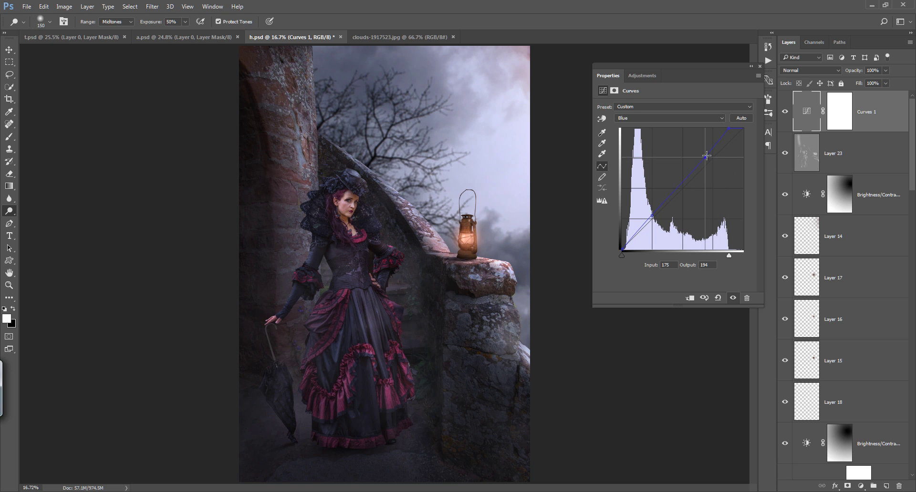
click(758, 66)
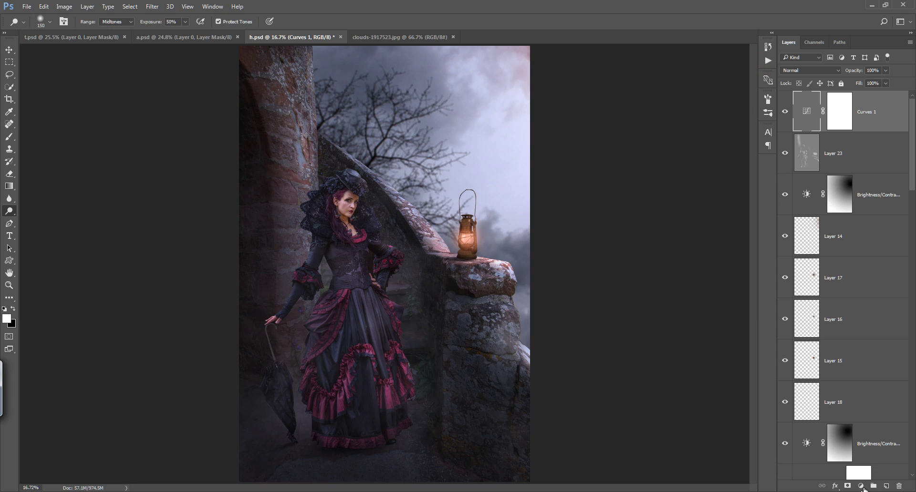
Step: Add a Gradient Map adjustment layer with Reverse enabled
click(861, 486)
click(862, 470)
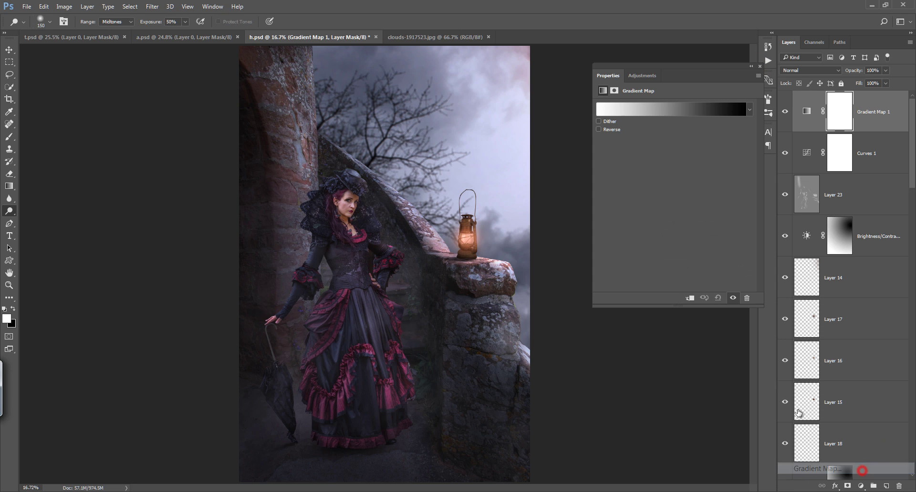
click(599, 129)
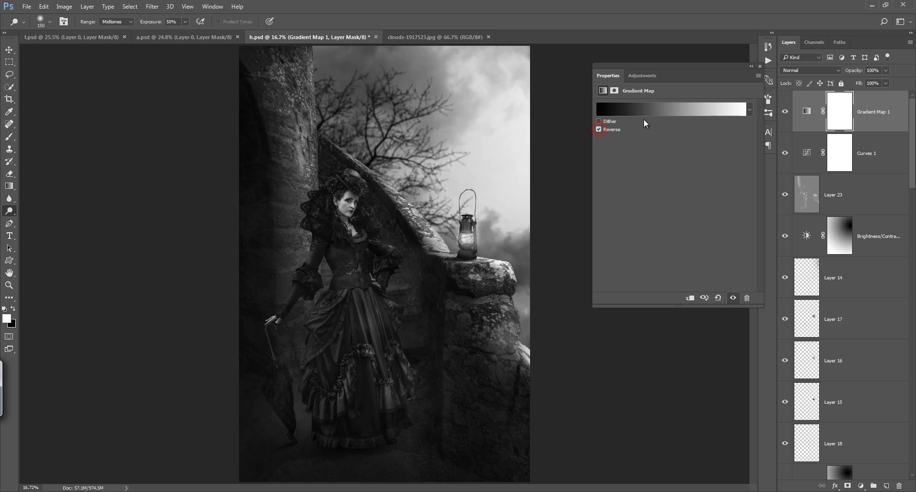
Step: Set the gradient's left stop to deep blue #203e6a and lower the layer to 5% opacity
click(688, 110)
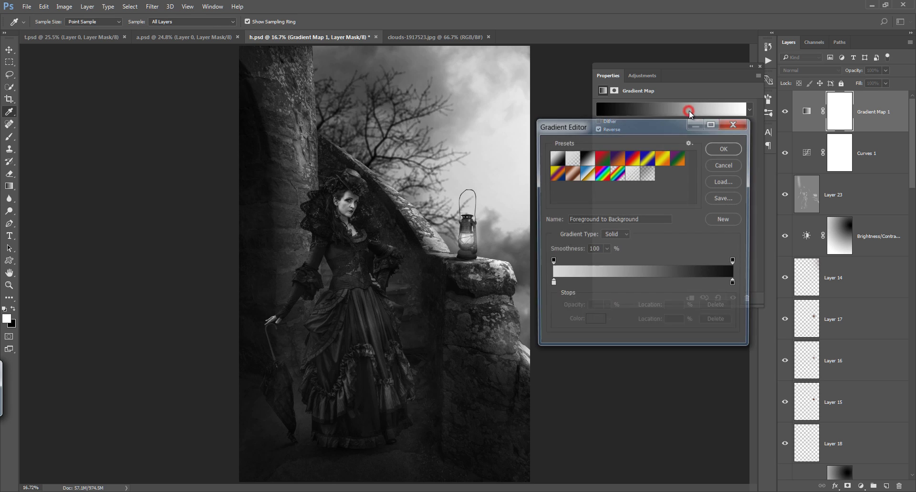
double_click(552, 285)
click(501, 311)
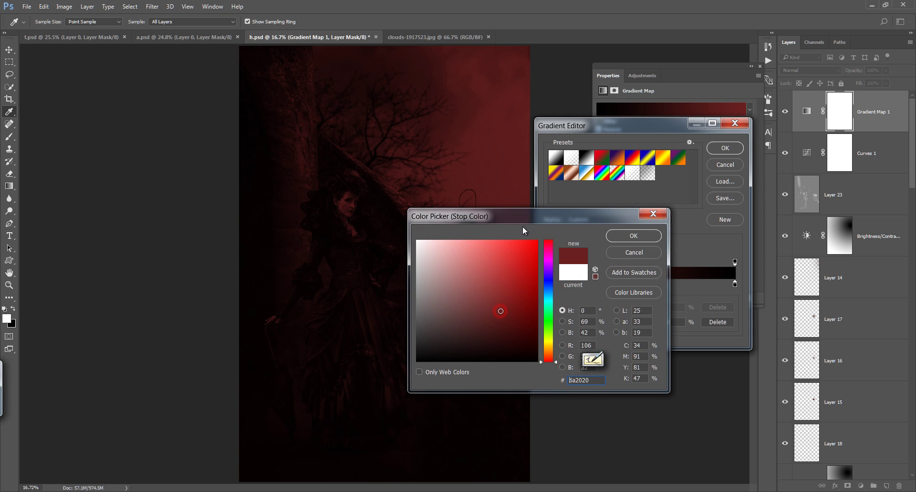
drag(522, 218, 689, 164)
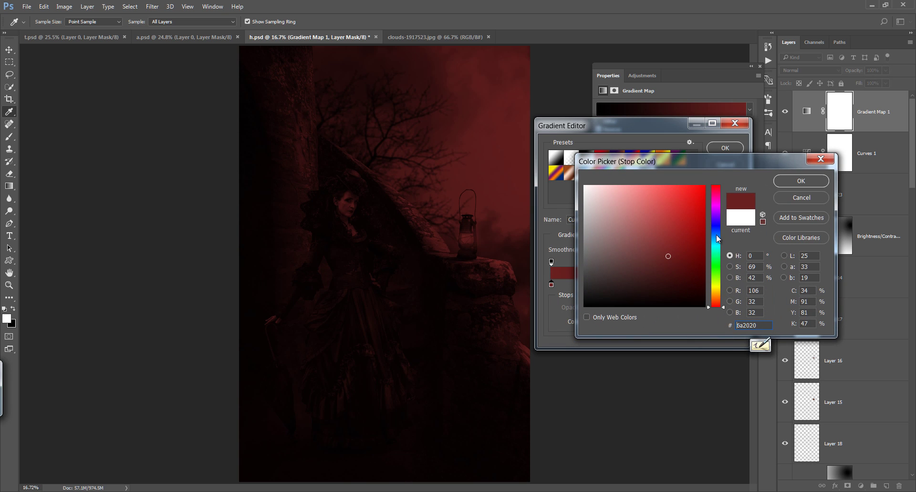
click(717, 235)
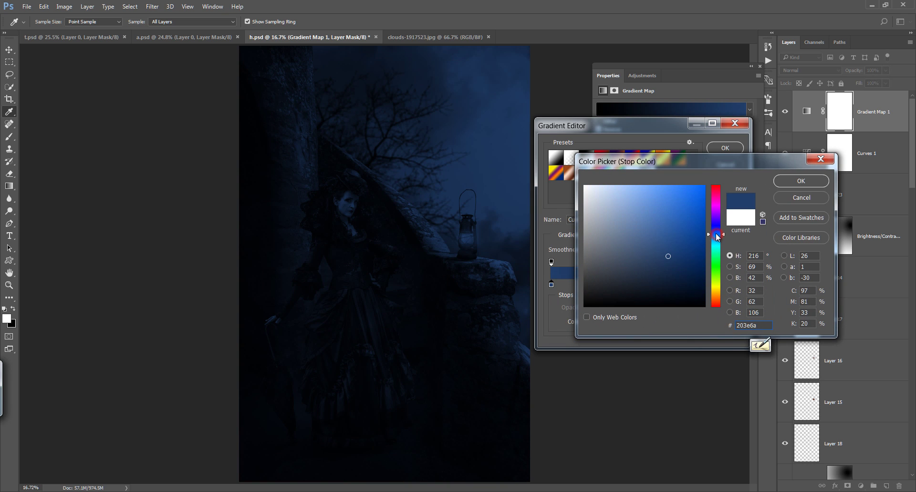
click(801, 181)
click(725, 148)
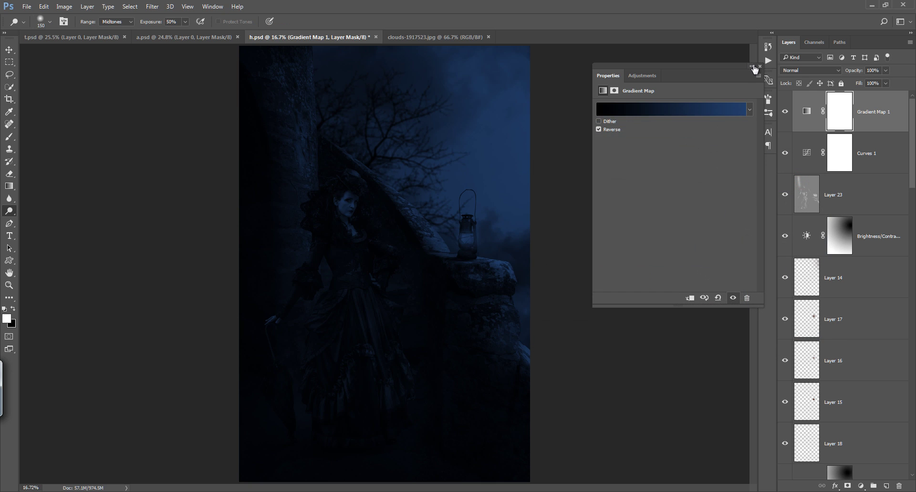
click(758, 66)
drag(854, 71, 819, 75)
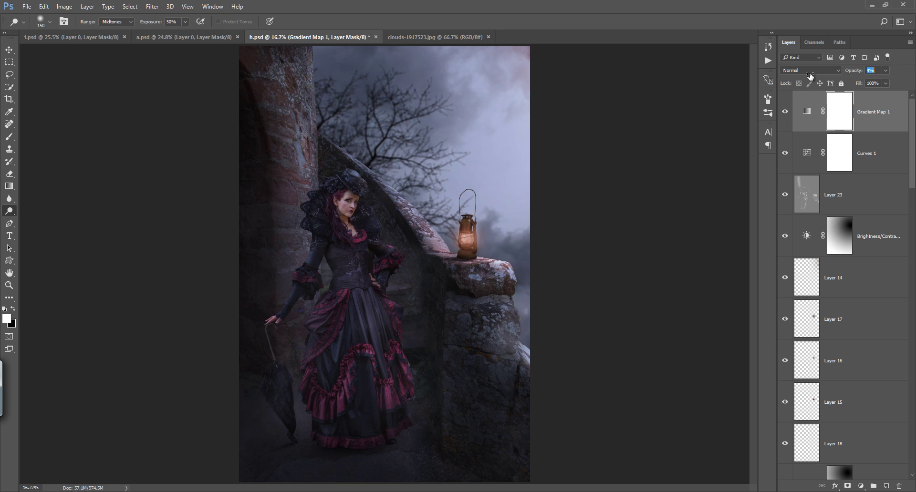
click(785, 113)
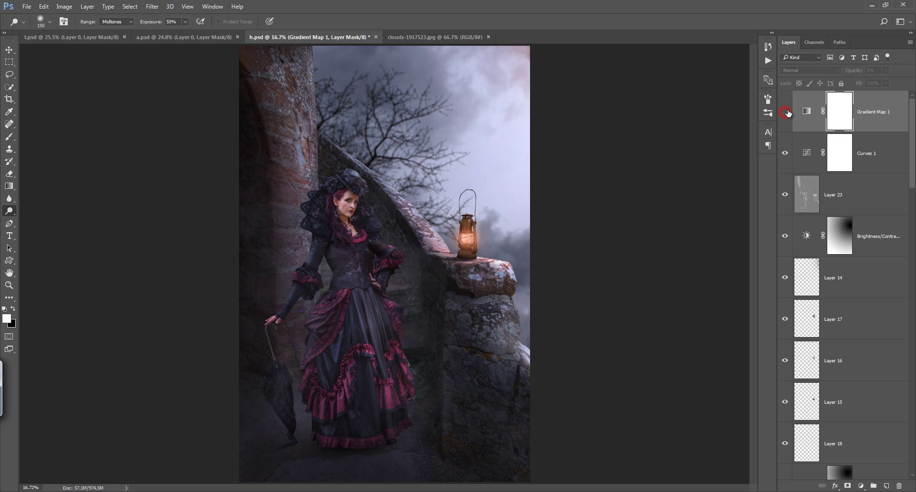